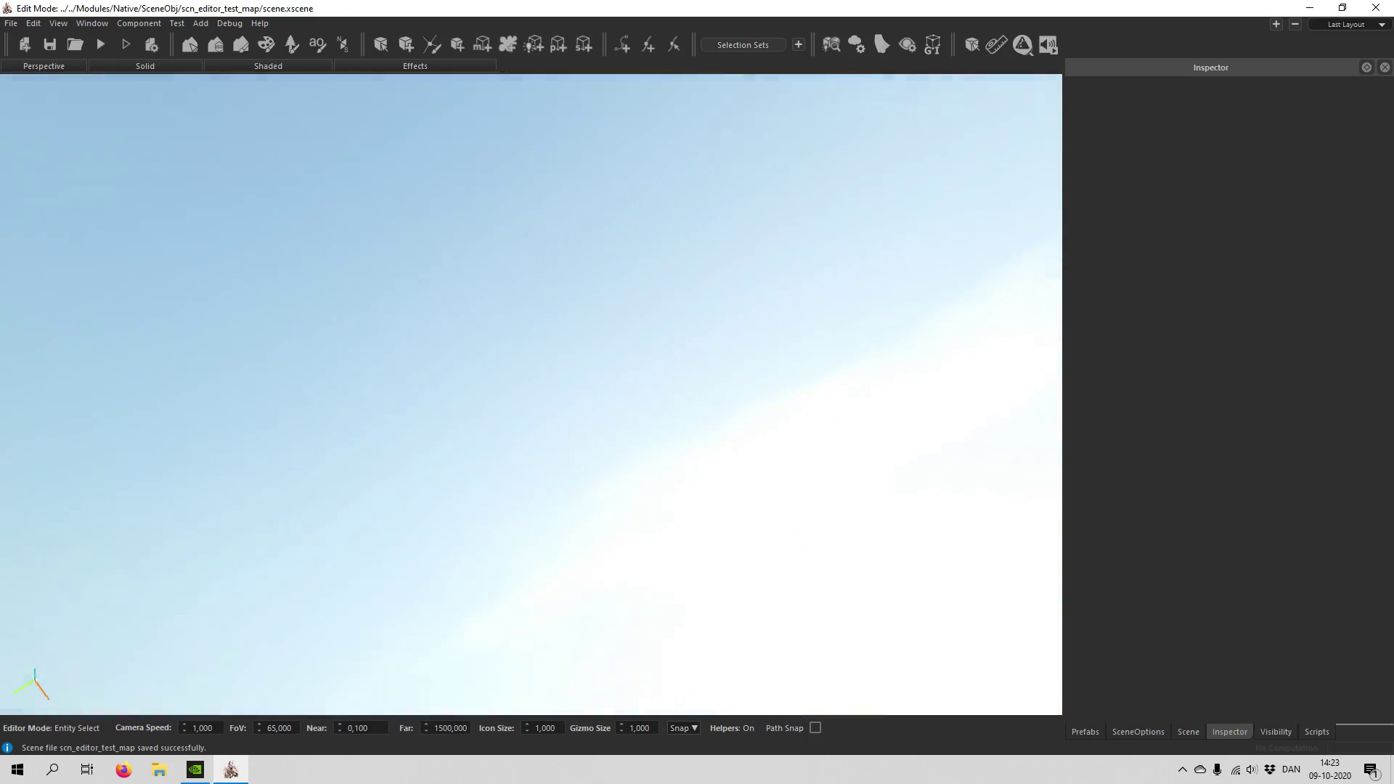
# Step: Examine the map's river, islands, hills and open ground from several viewpoints
pyautogui.moveTo(537, 291); pyautogui.dragTo(726, 465, button='middle')
pyautogui.moveTo(537, 392); pyautogui.dragTo(926, 372, button='middle')
pyautogui.moveTo(755, 323); pyautogui.dragTo(640, 319, button='middle')
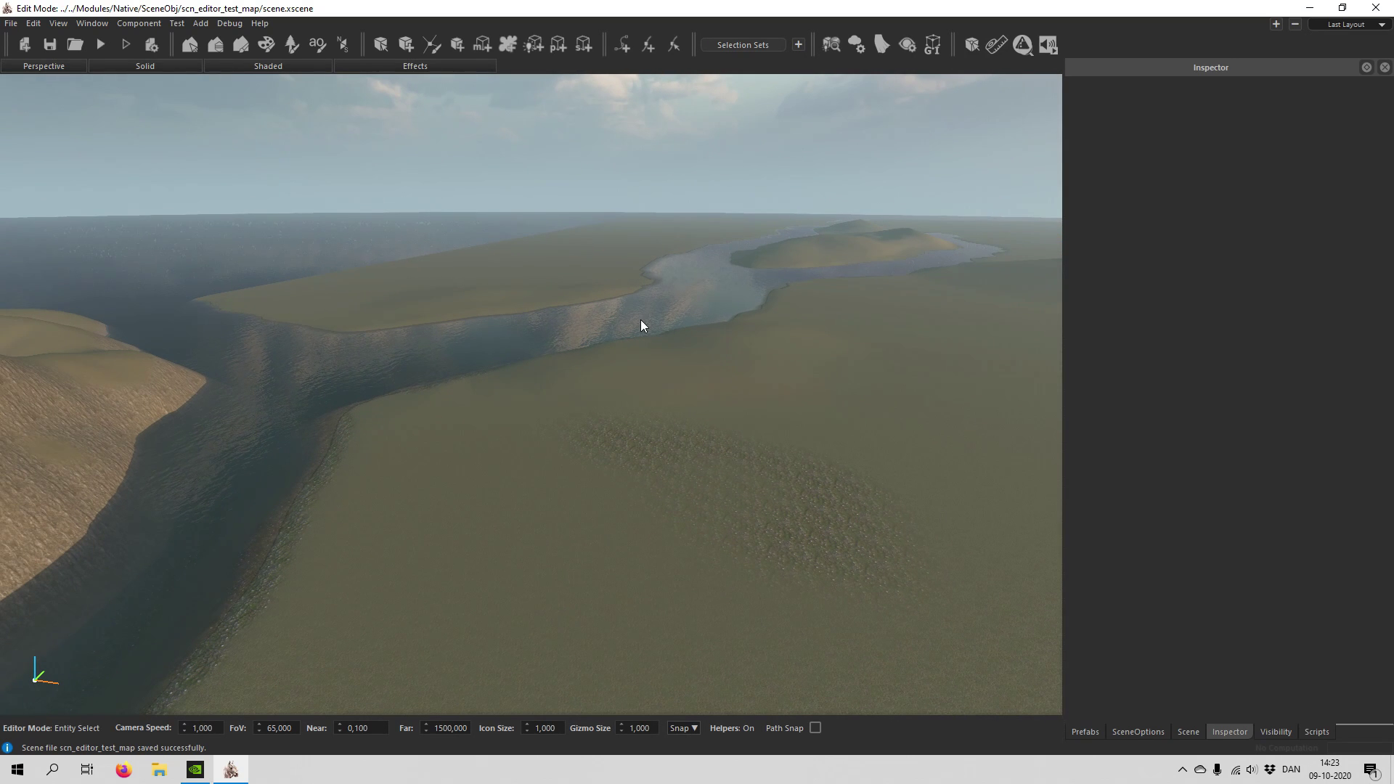
pyautogui.moveTo(750, 434); pyautogui.dragTo(712, 407, button='right')
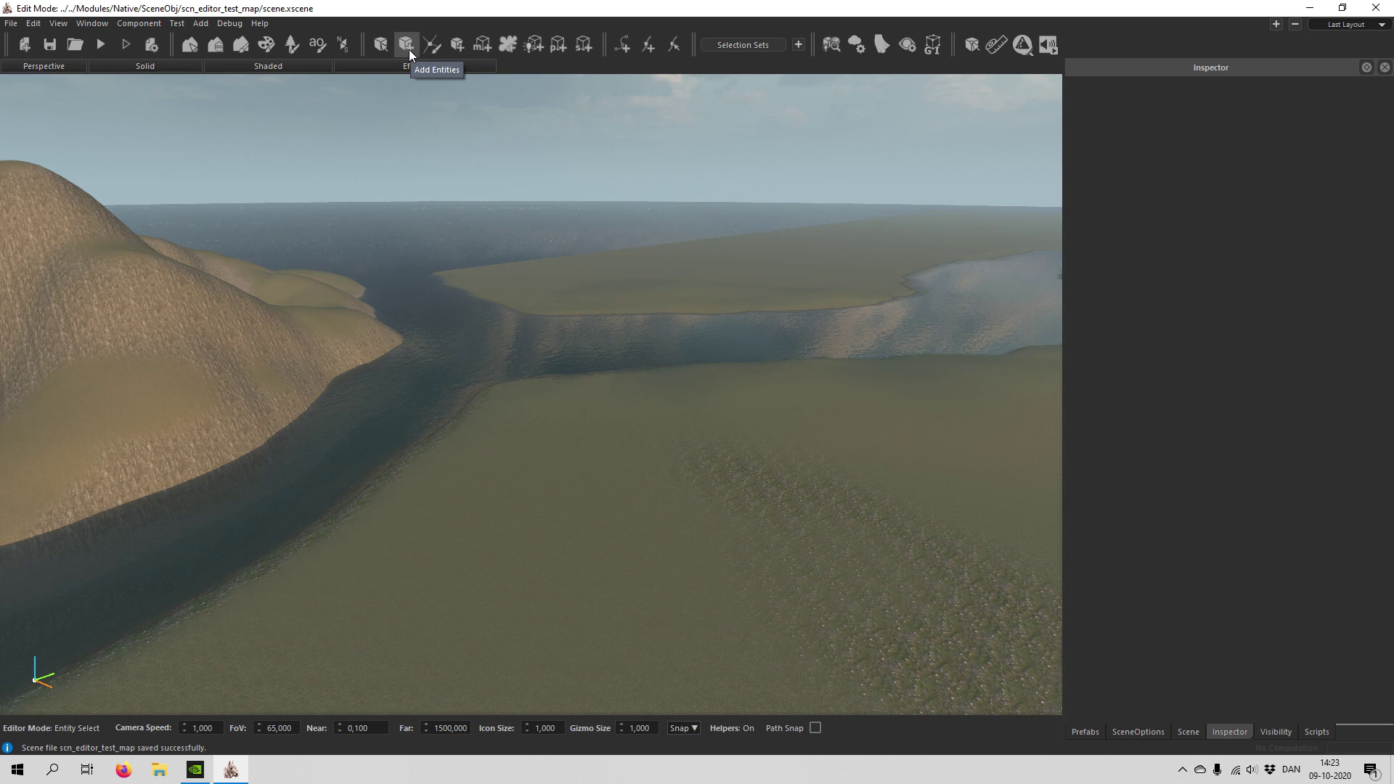
pyautogui.moveTo(721, 425); pyautogui.dragTo(926, 392, button='right')
pyautogui.press('a')
pyautogui.moveTo(567, 377); pyautogui.dragTo(550, 401, button='right')
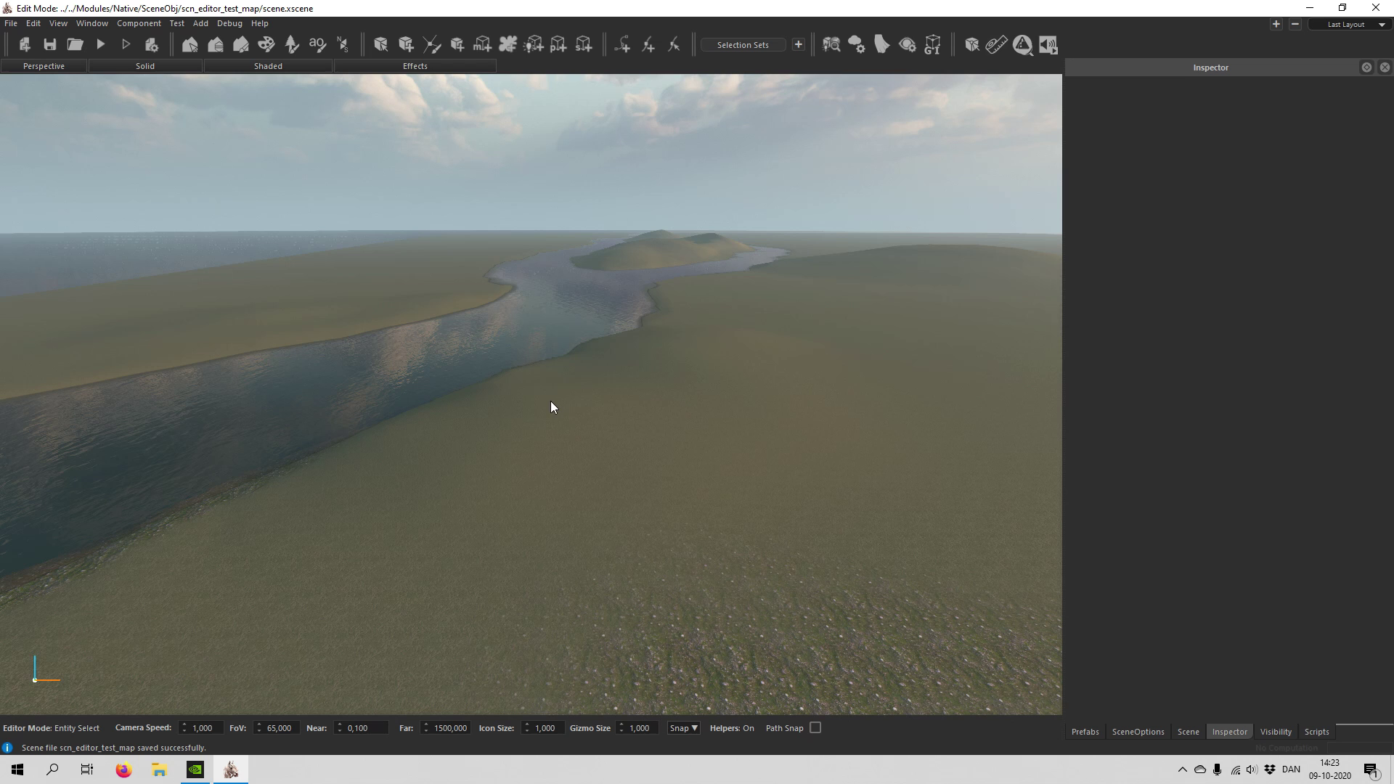
pyautogui.moveTo(628, 299); pyautogui.dragTo(503, 312, button='right')
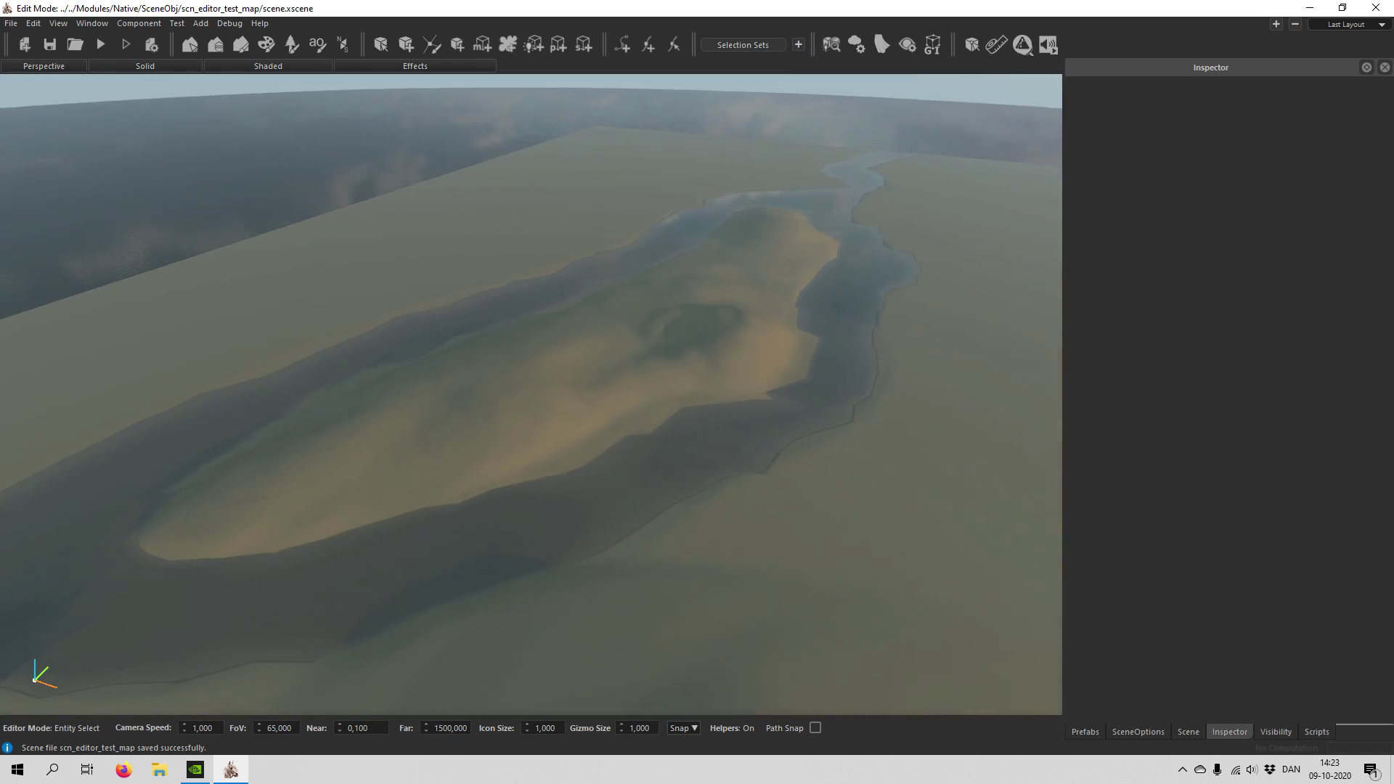
pyautogui.moveTo(629, 404); pyautogui.dragTo(610, 416, button='right')
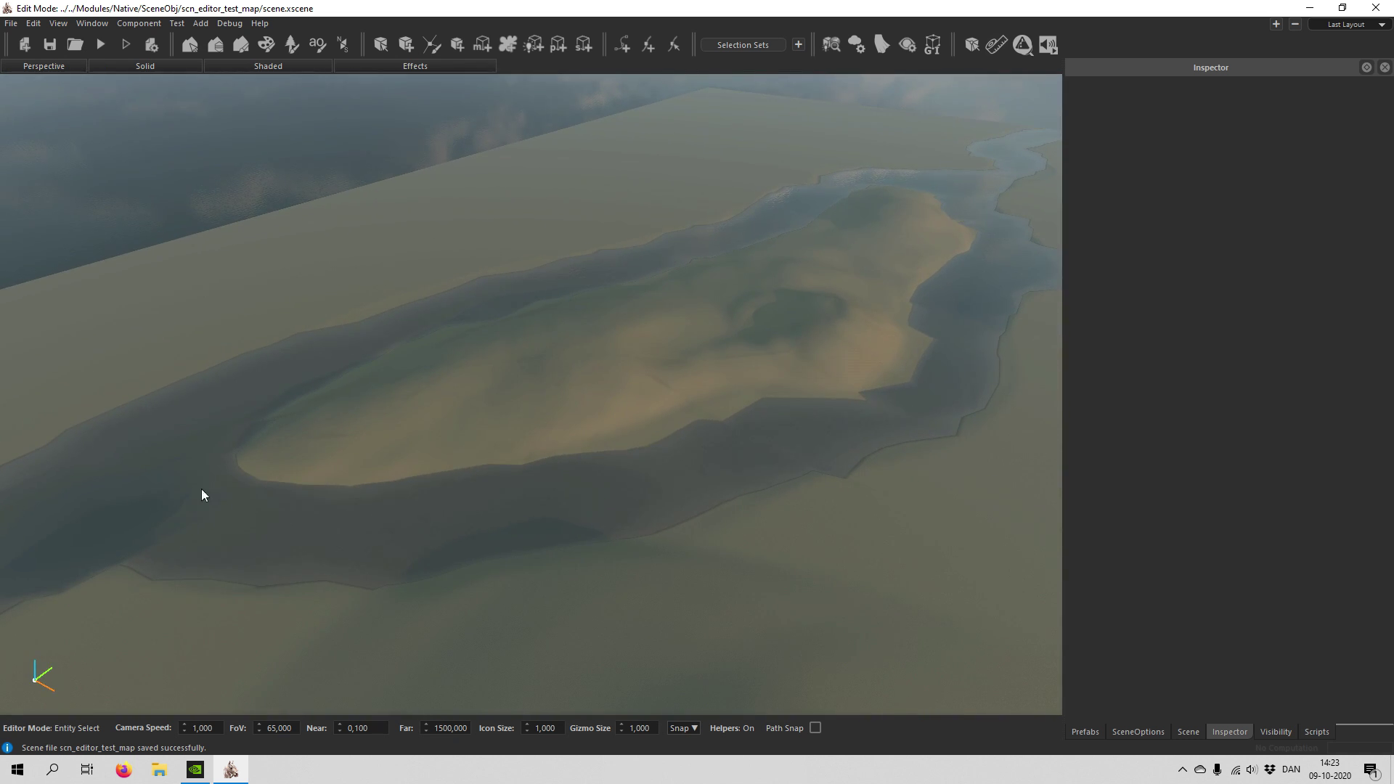
pyautogui.moveTo(815, 382); pyautogui.dragTo(817, 297, button='right')
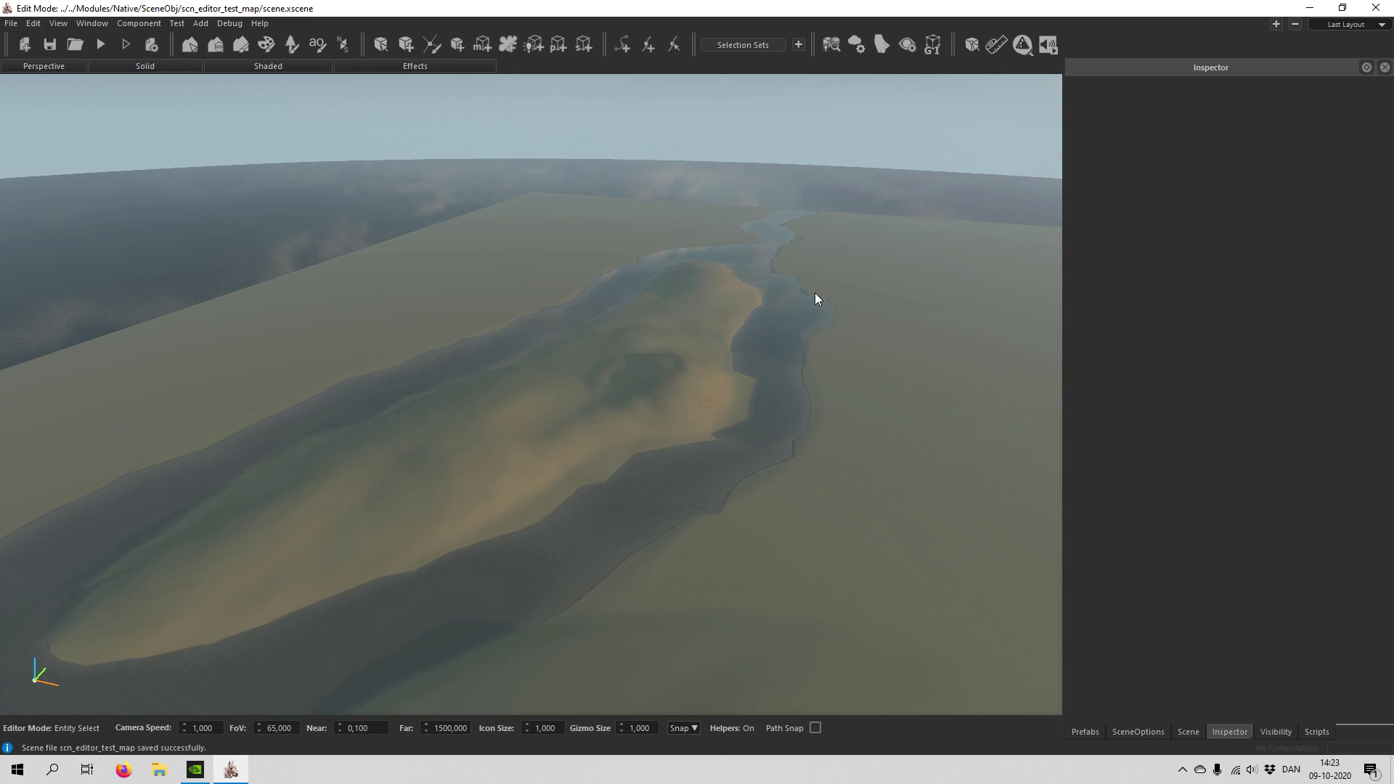
pyautogui.moveTo(701, 429); pyautogui.dragTo(734, 465, button='right')
pyautogui.moveTo(508, 436); pyautogui.dragTo(254, 525, button='right')
pyautogui.moveTo(501, 494); pyautogui.dragTo(457, 267, button='right')
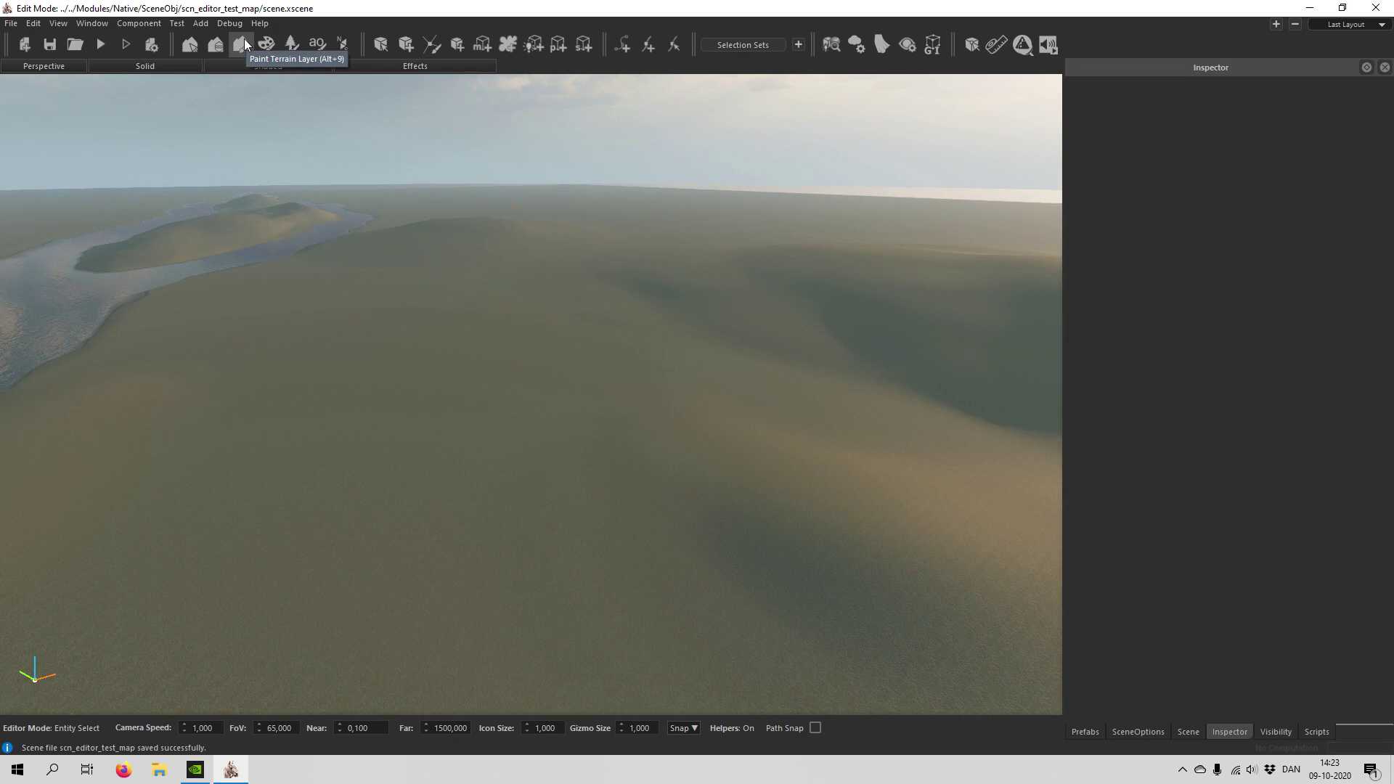
# Step: Raise a broad mound on the open ground beside the river using the terrain elevation brush in Rise mode with radius 42,939
pyautogui.click(220, 45)
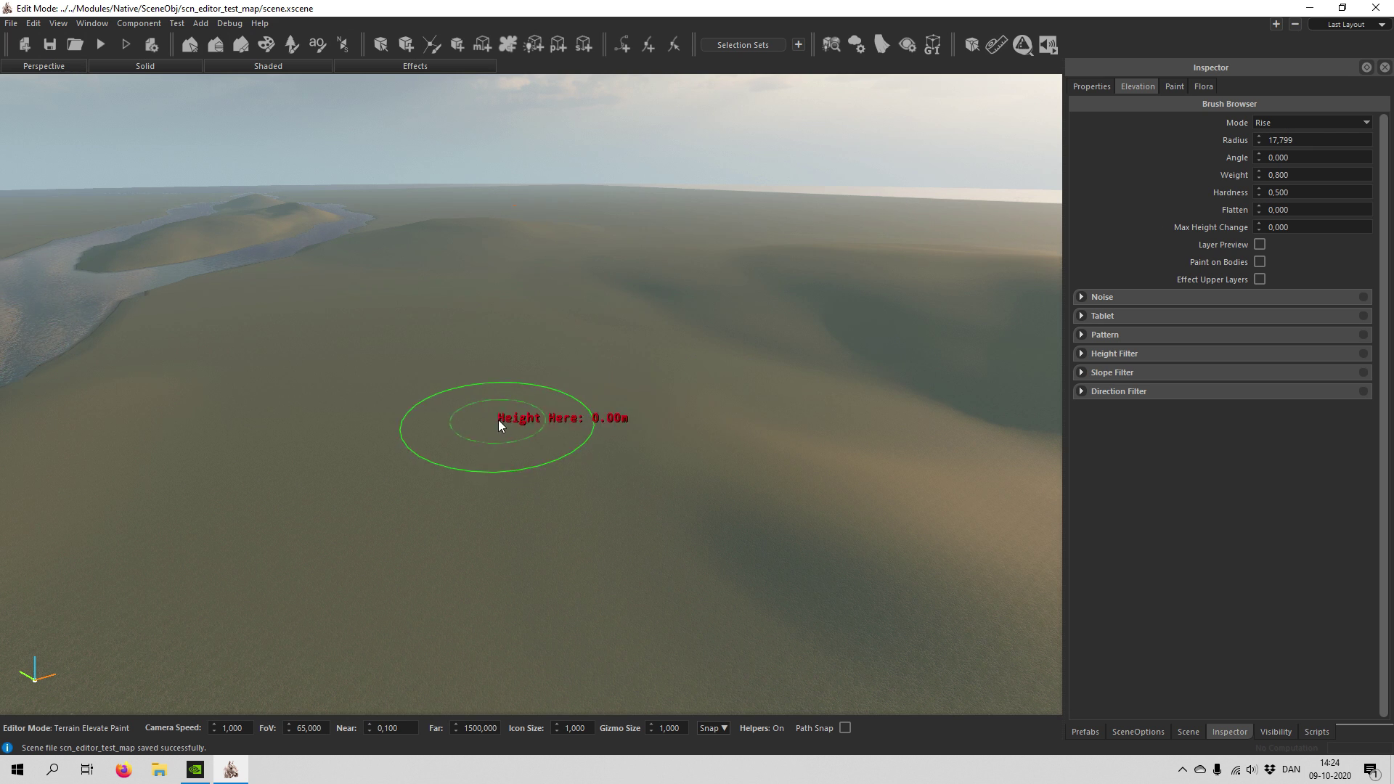
pyautogui.scroll(5, 503, 418)
pyautogui.moveTo(581, 388); pyautogui.dragTo(561, 356, button='middle')
pyautogui.moveTo(543, 290)
pyautogui.mouseDown()
pyautogui.moveTo(539, 280)
pyautogui.moveTo(465, 359)
pyautogui.moveTo(447, 401)
pyautogui.moveTo(558, 295)
pyautogui.mouseUp()
pyautogui.scroll(1, 558, 295)
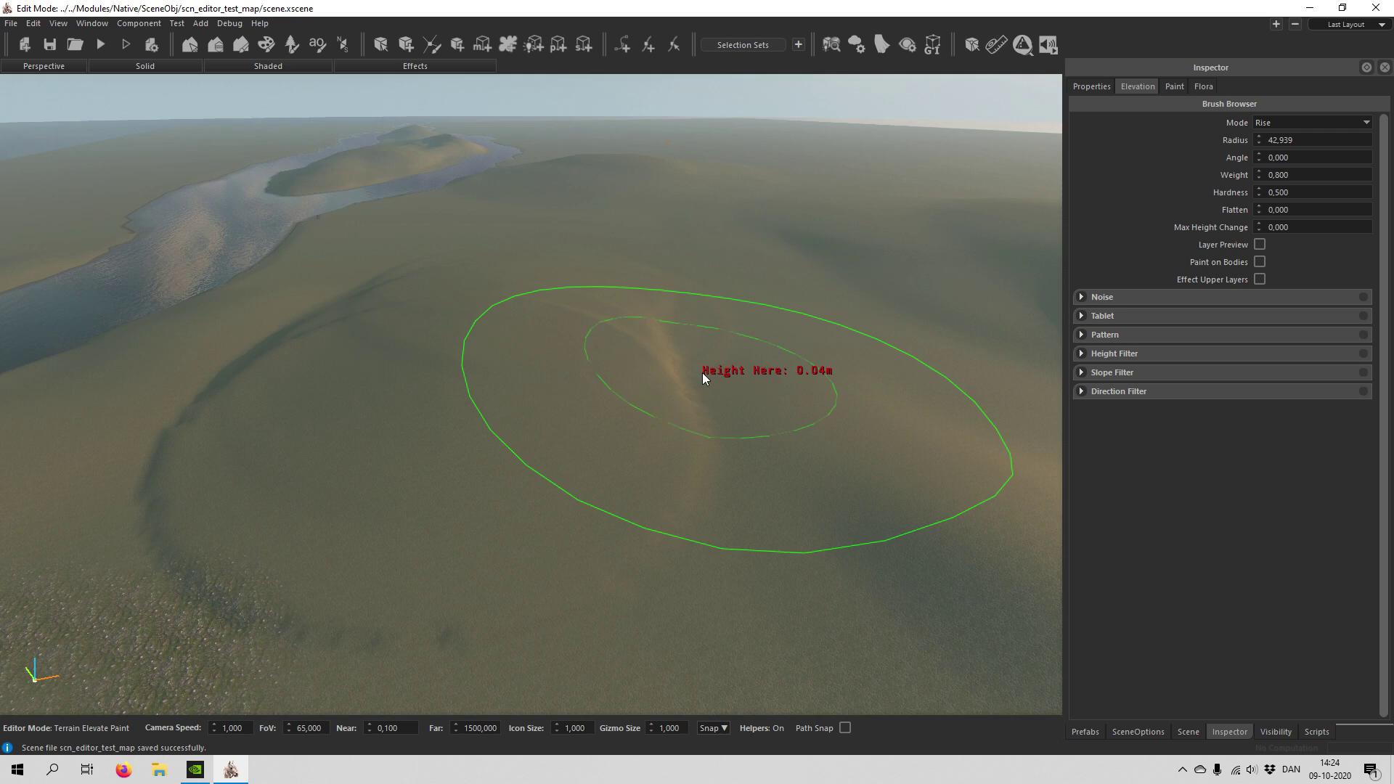
pyautogui.moveTo(703, 372); pyautogui.dragTo(696, 372, button='middle')
pyautogui.moveTo(695, 371)
pyautogui.mouseDown()
pyautogui.moveTo(573, 387)
pyautogui.moveTo(664, 369)
pyautogui.moveTo(594, 418)
pyautogui.mouseUp()
pyautogui.moveTo(594, 418); pyautogui.dragTo(597, 392, button='middle')
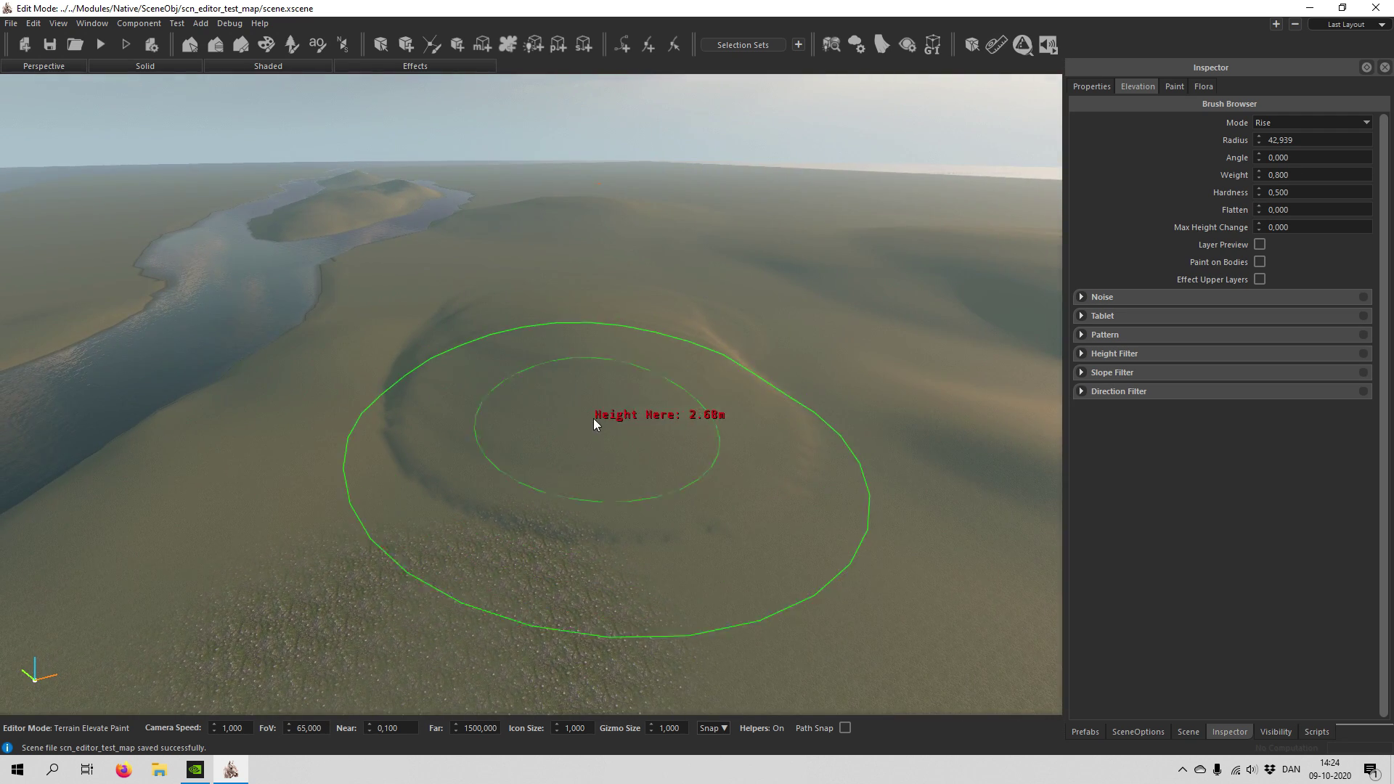
# Step: Smooth the steep edges of the raised mound, keeping the elevation brush mode at Rise
pyautogui.click(1307, 123)
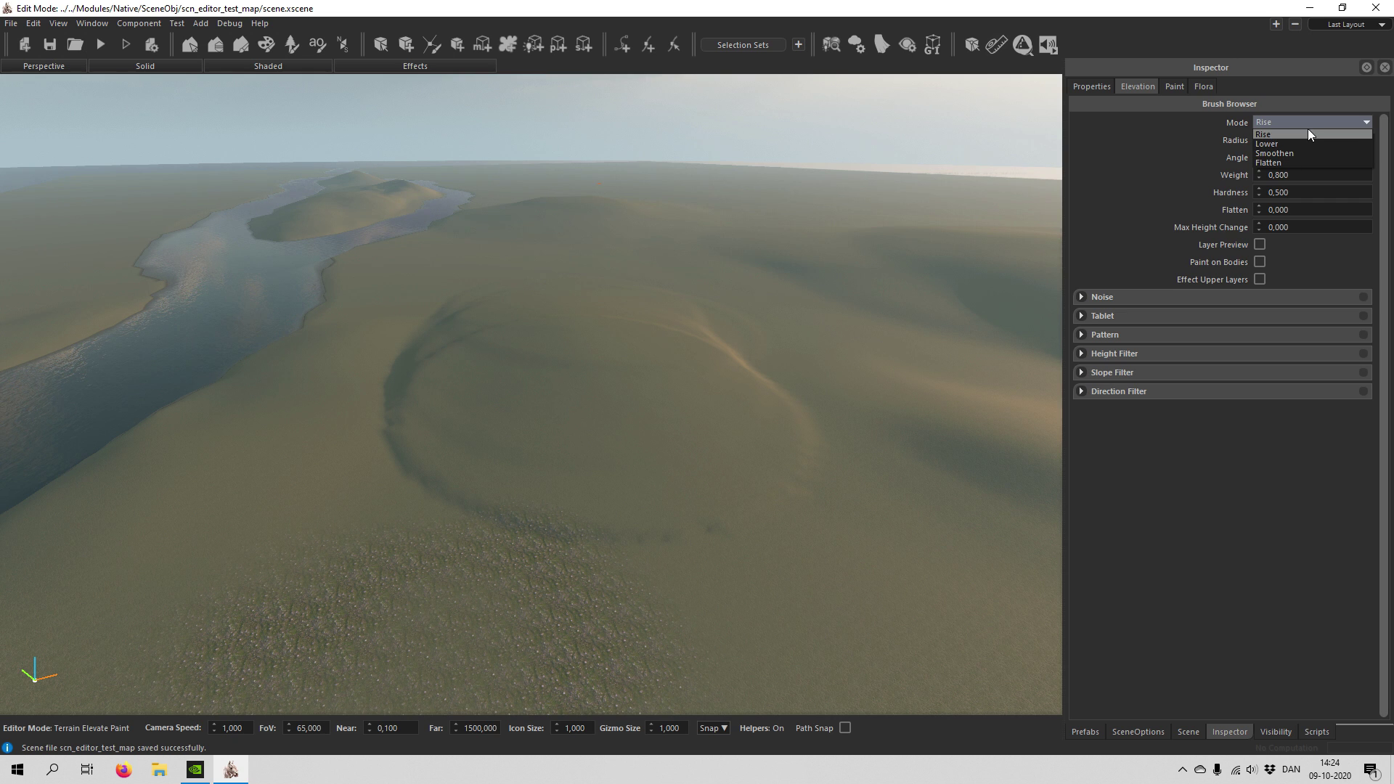
pyautogui.click(1309, 128)
pyautogui.moveTo(733, 398)
pyautogui.keyDown('shift'); pyautogui.mouseDown()
pyautogui.moveTo(727, 429)
pyautogui.moveTo(681, 452)
pyautogui.moveTo(676, 334)
pyautogui.moveTo(678, 368)
pyautogui.moveTo(520, 379)
pyautogui.moveTo(503, 393)
pyautogui.moveTo(520, 316)
pyautogui.moveTo(560, 312)
pyautogui.mouseUp(); pyautogui.keyUp('shift')
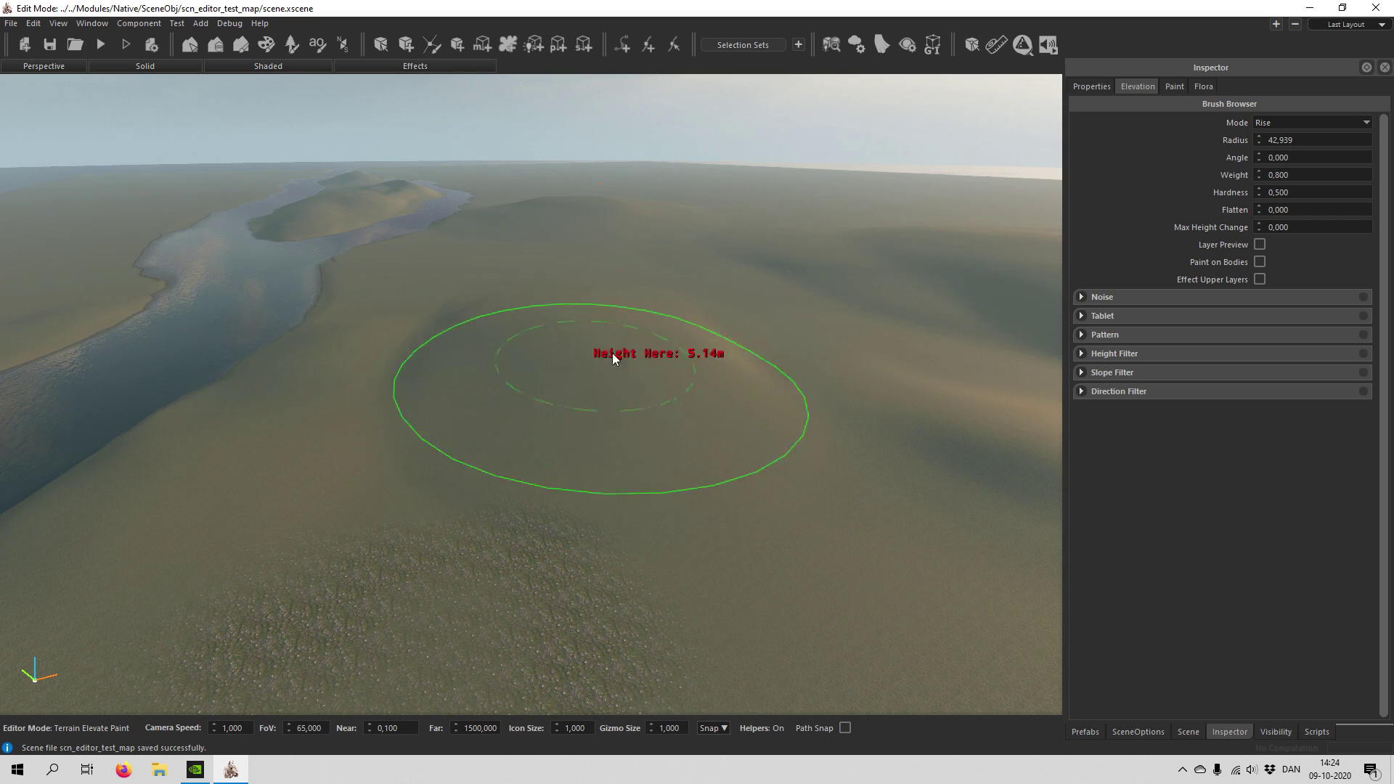
# Step: Flatten the raised ground beside the river with the elevation brush and inspect the reshaped area
pyautogui.moveTo(622, 365)
pyautogui.mouseDown(button='right')
pyautogui.moveTo(646, 372)
pyautogui.moveTo(596, 352)
pyautogui.mouseUp(button='right')
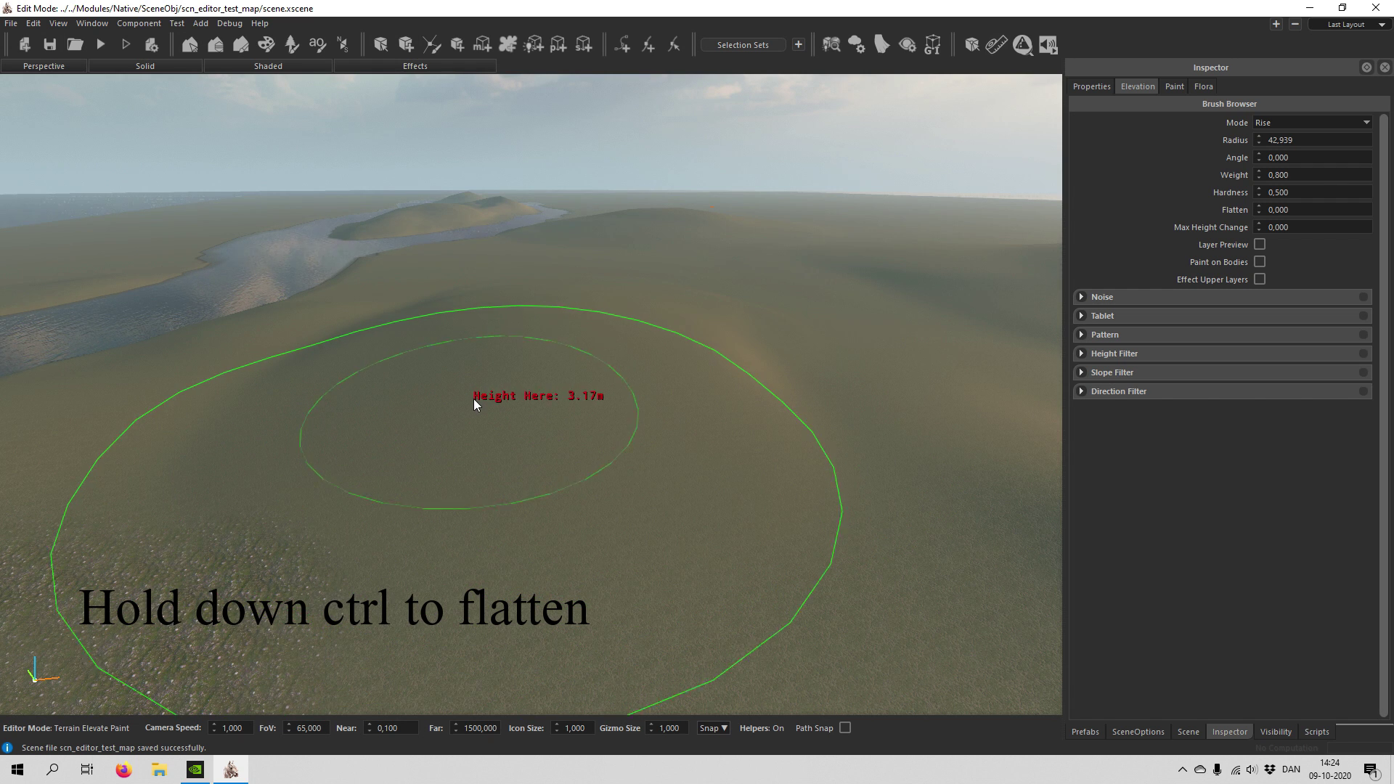
pyautogui.moveTo(435, 468)
pyautogui.keyDown('ctrl'); pyautogui.mouseDown()
pyautogui.moveTo(584, 341)
pyautogui.moveTo(664, 388)
pyautogui.moveTo(669, 460)
pyautogui.moveTo(675, 352)
pyautogui.moveTo(636, 344)
pyautogui.moveTo(386, 402)
pyautogui.moveTo(428, 404)
pyautogui.moveTo(549, 326)
pyautogui.moveTo(641, 294)
pyautogui.mouseUp(); pyautogui.keyUp('ctrl')
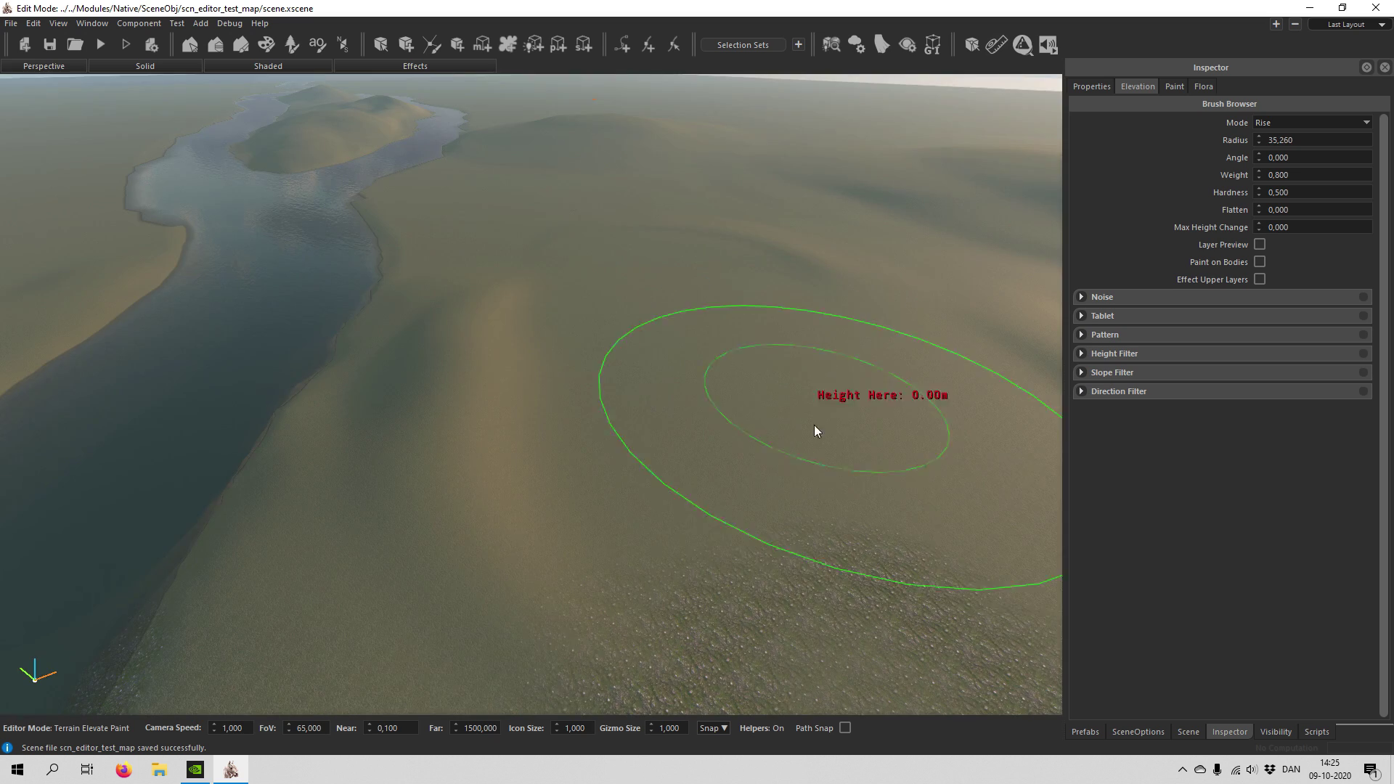
pyautogui.moveTo(674, 464); pyautogui.dragTo(784, 378, button='right')
pyautogui.moveTo(694, 494); pyautogui.dragTo(651, 446, button='right')
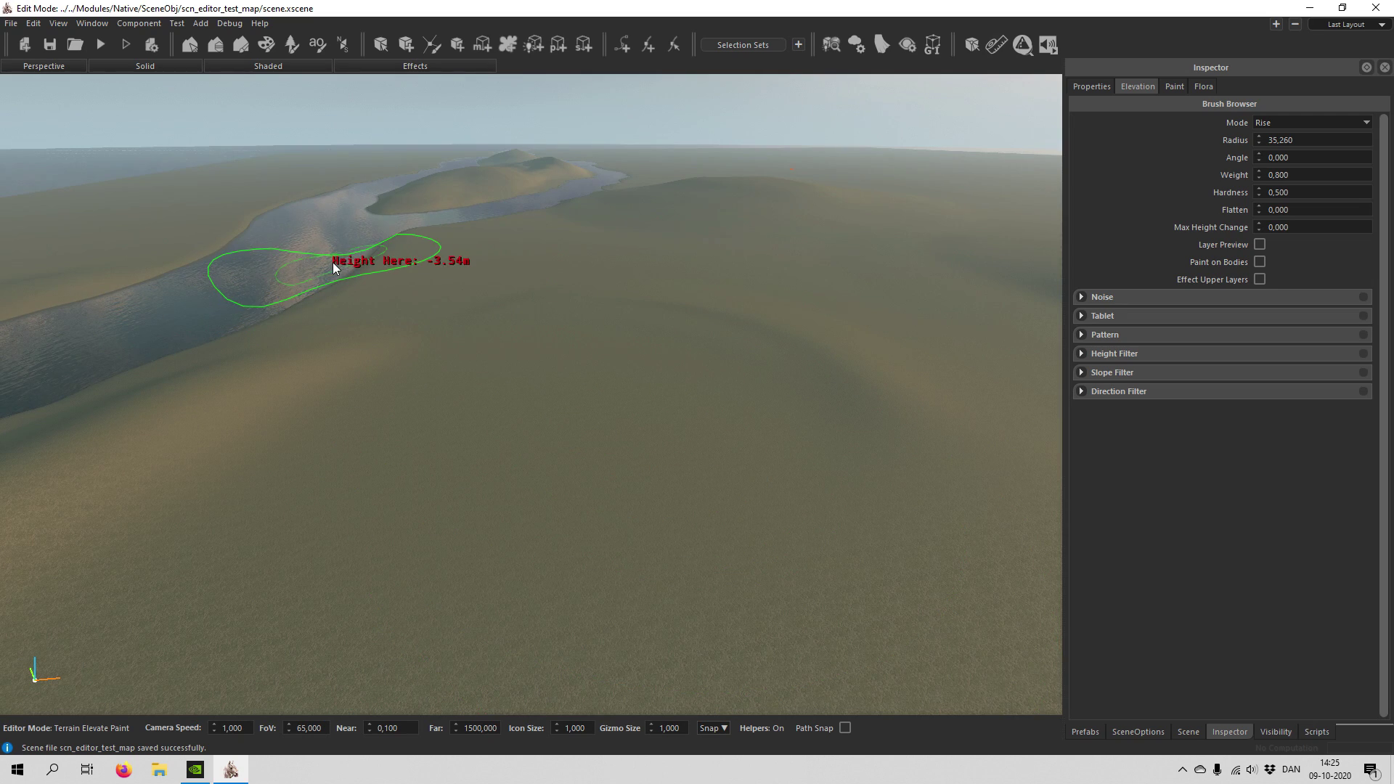
# Step: Switch to flora painting and enlarge the brush radius to 7,904 over the open ground
pyautogui.click(291, 44)
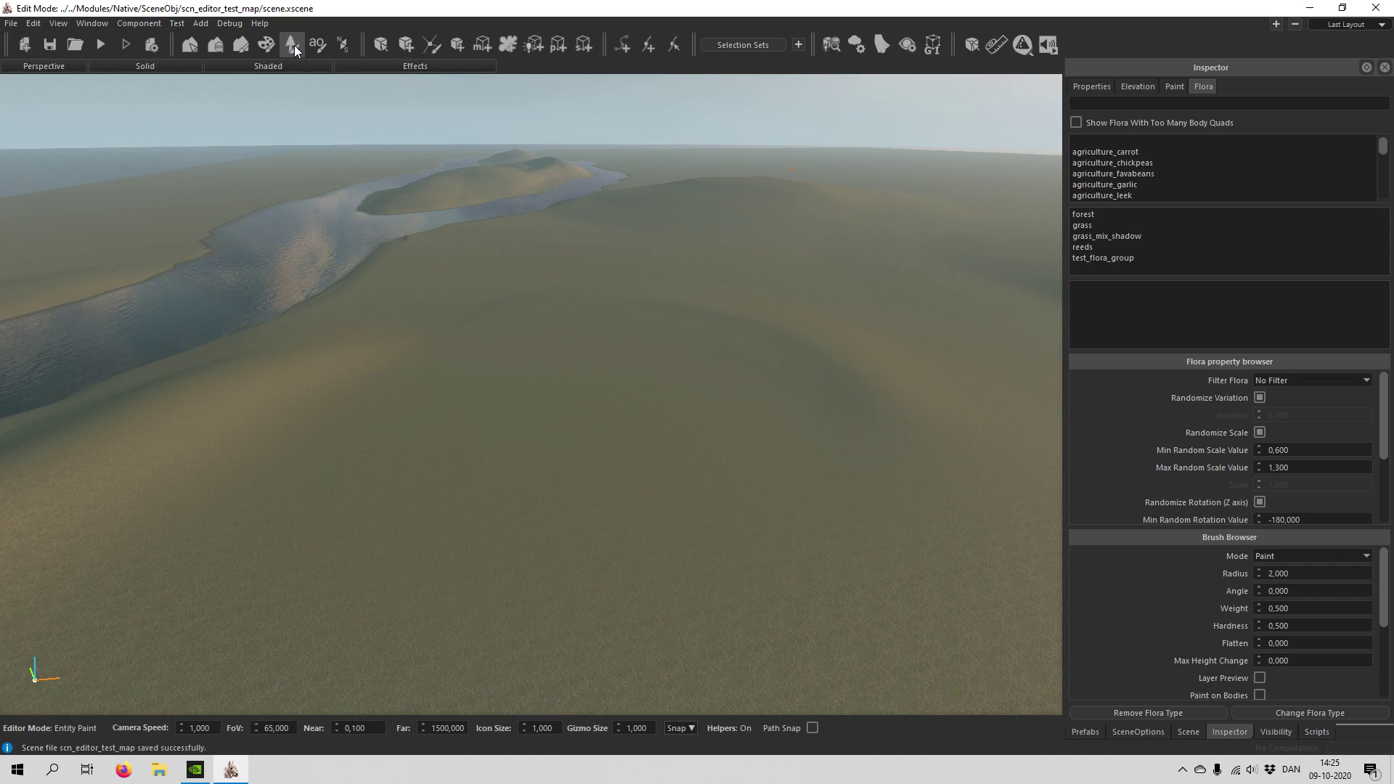
pyautogui.press('w')
pyautogui.moveTo(656, 454)
pyautogui.mouseDown(button='right')
pyautogui.moveTo(646, 501)
pyautogui.moveTo(654, 458)
pyautogui.mouseUp(button='right')
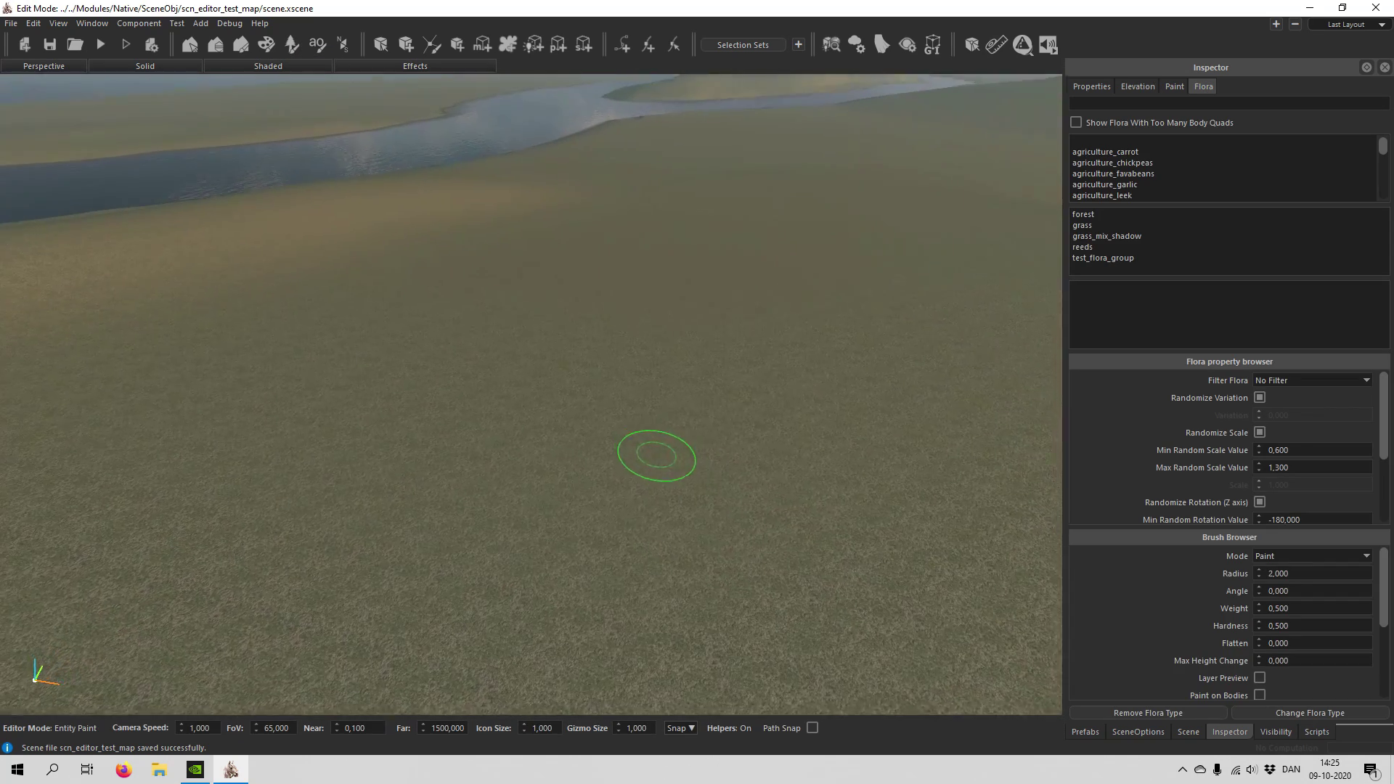
pyautogui.click(1199, 152)
pyautogui.scroll(6, 727, 348)
pyautogui.press('w')
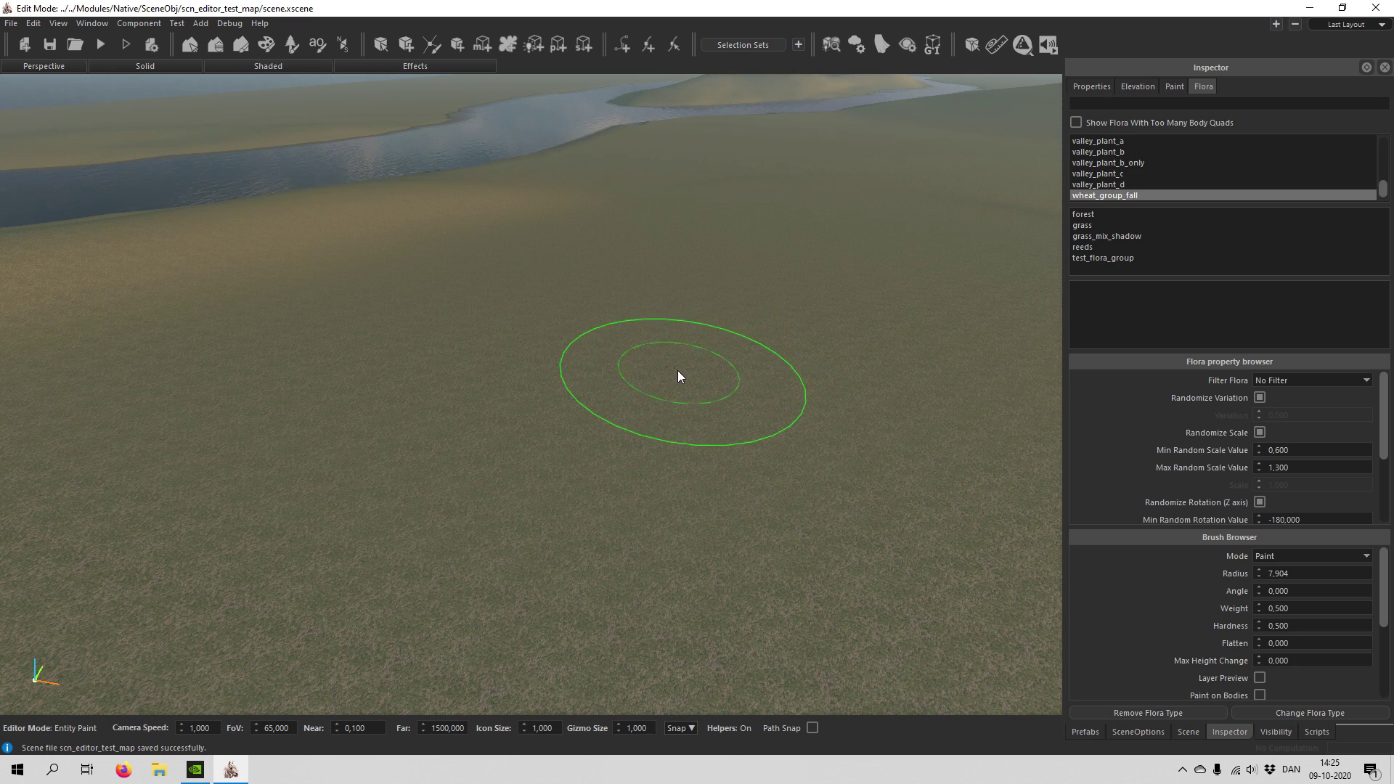
pyautogui.scroll(8, 1202, 166)
pyautogui.scroll(10, 1384, 180)
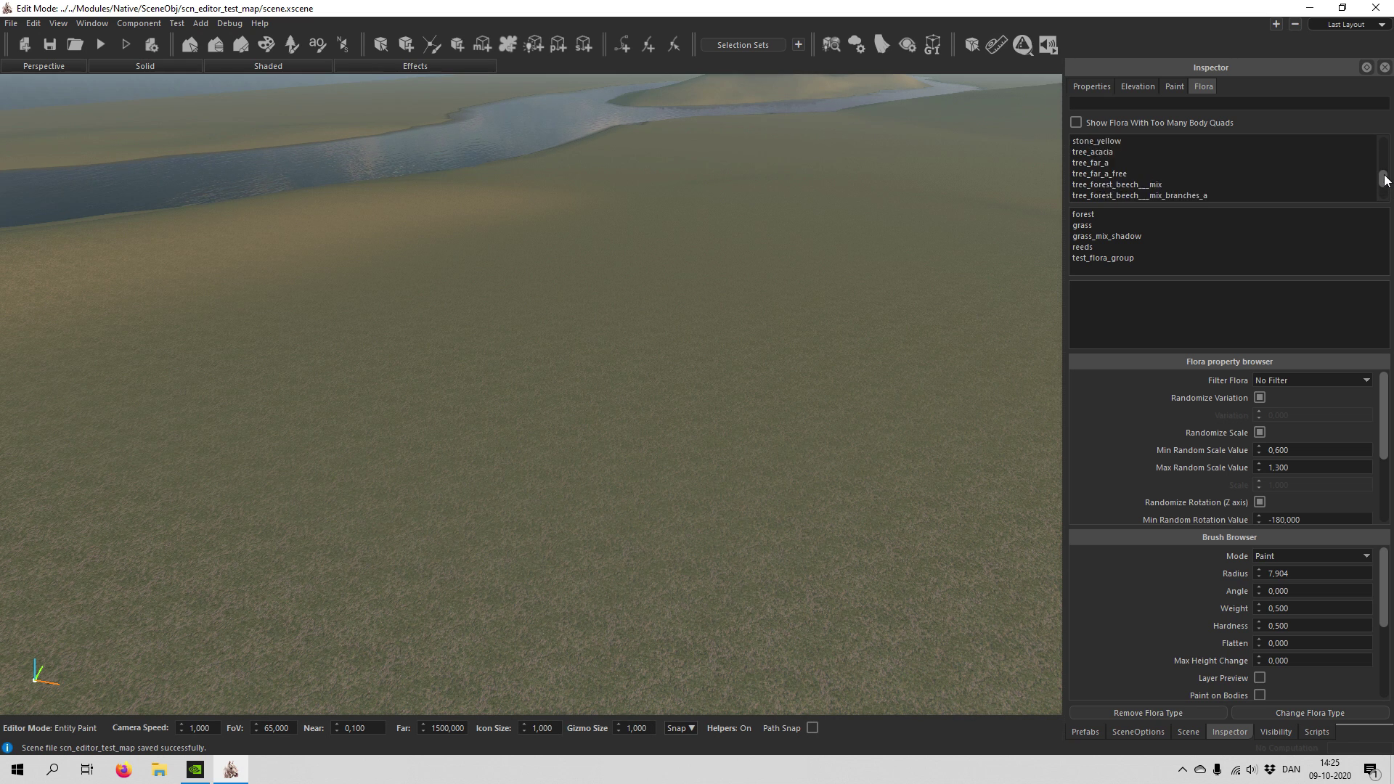
# Step: Paint a patch of agriculture_carrot plants on the open ground and inspect them up close
pyautogui.click(1139, 152)
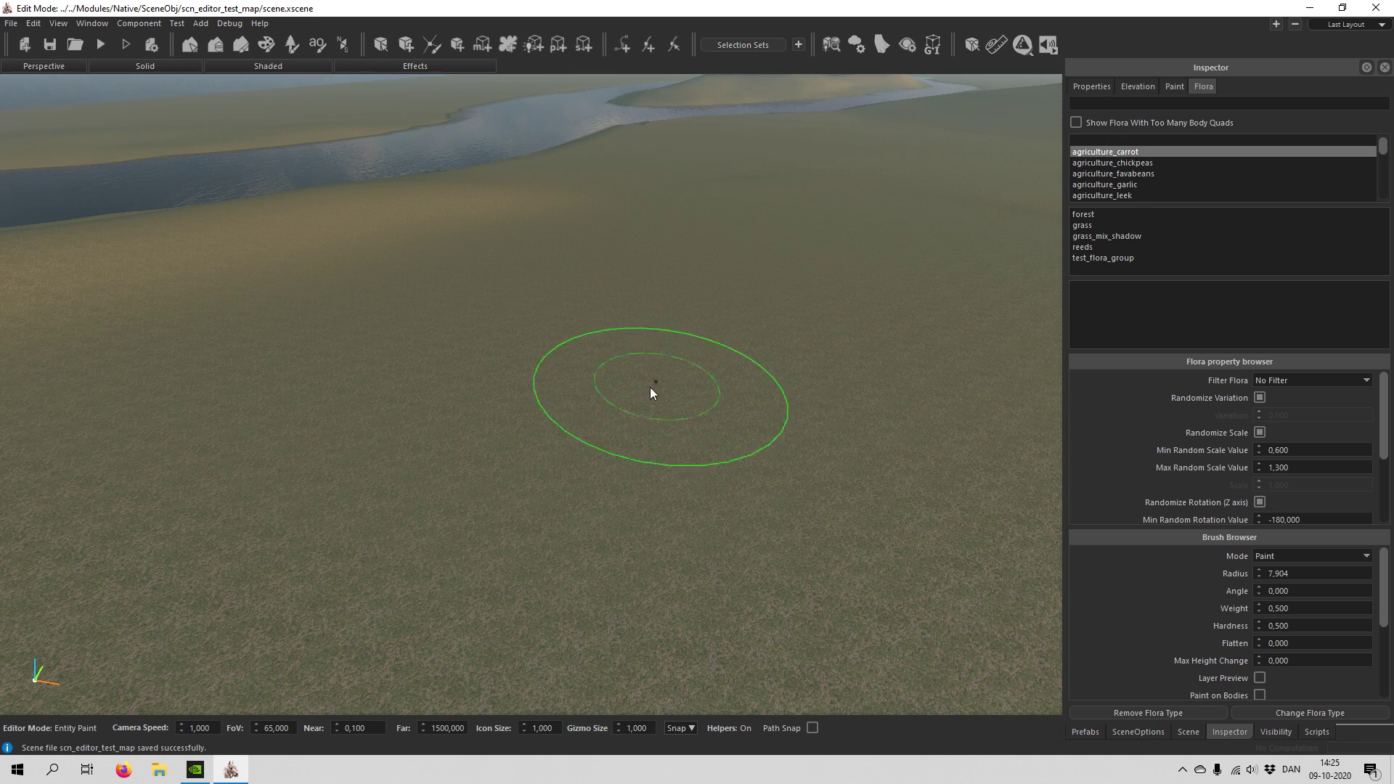
pyautogui.click(600, 428)
pyautogui.press('w')
pyautogui.moveTo(665, 419); pyautogui.dragTo(669, 411, button='right')
pyautogui.press('w')
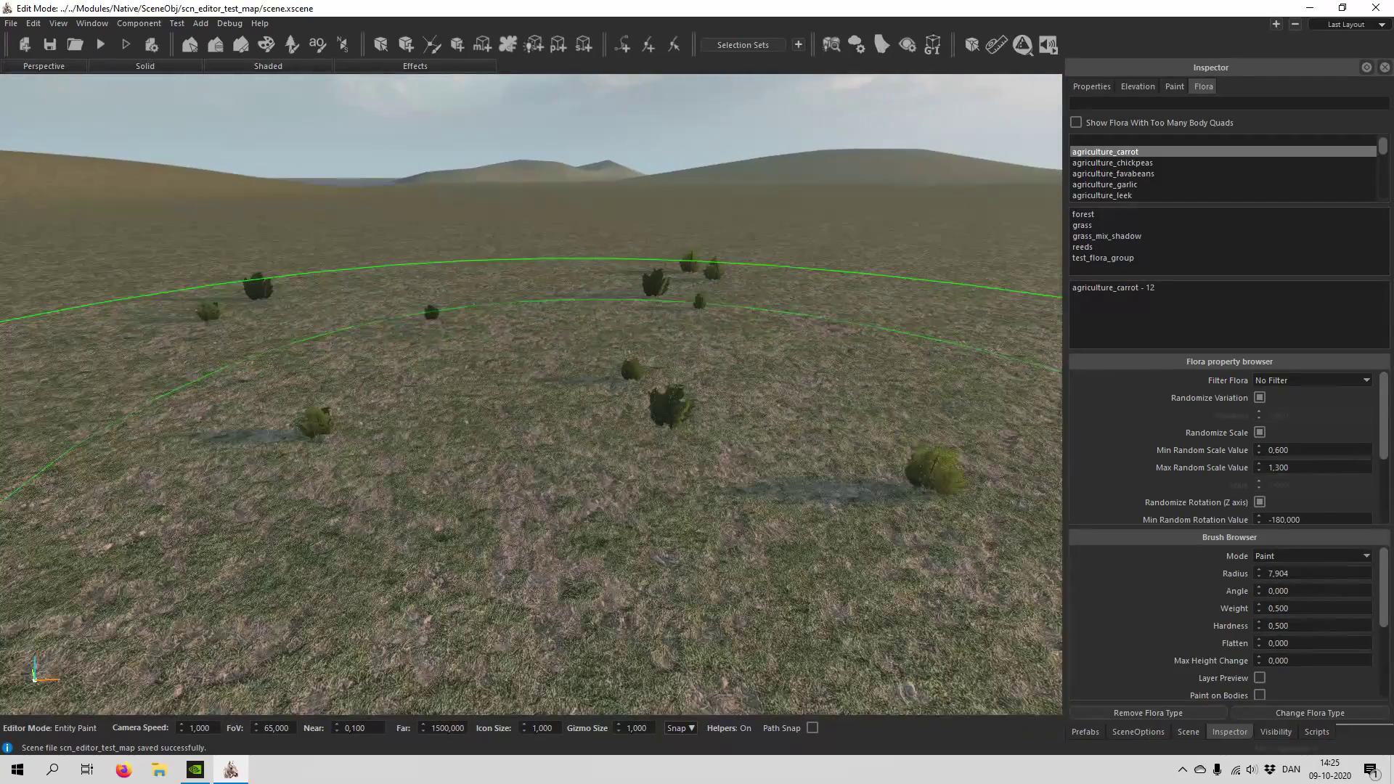
pyautogui.press('s')
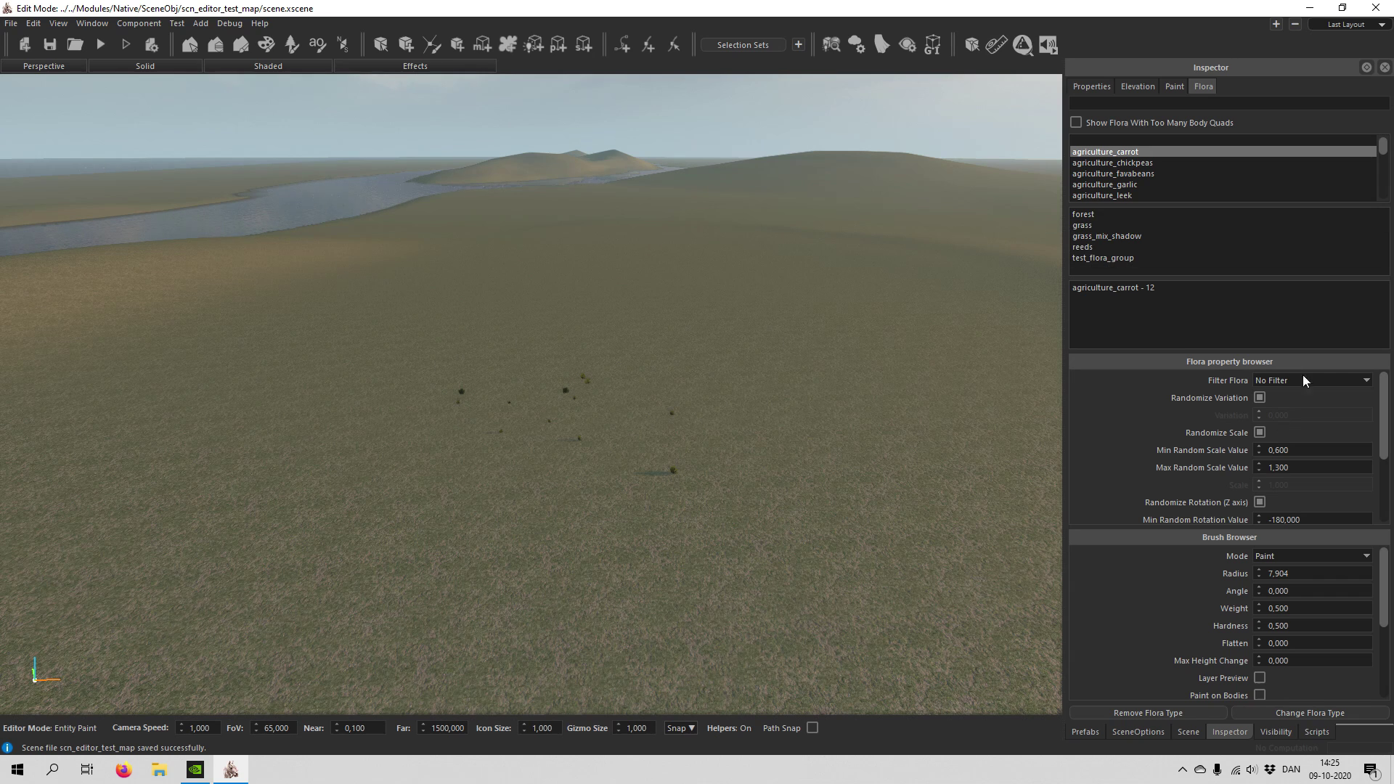
# Step: Set the flora brush mode to Erase and remove all the painted carrot plants
pyautogui.click(1291, 555)
pyautogui.click(1281, 576)
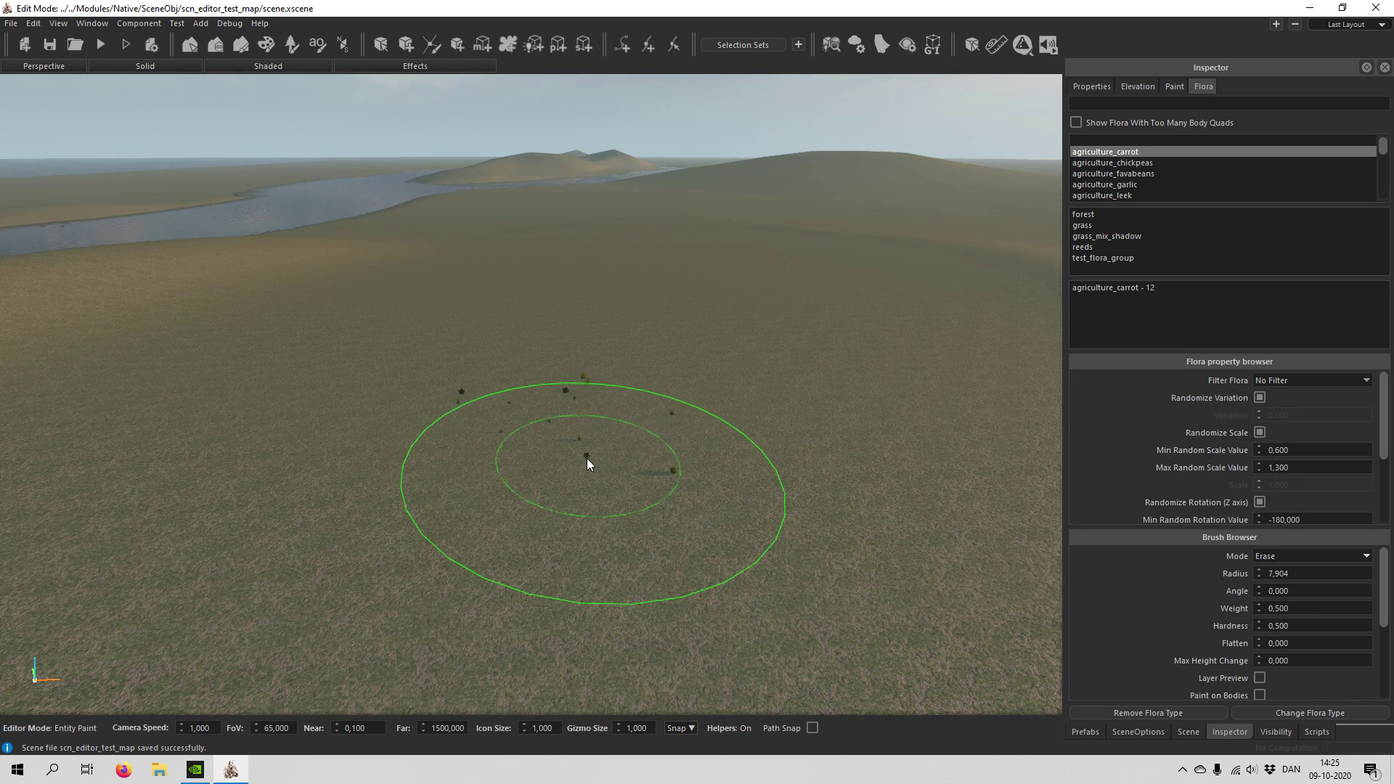
pyautogui.moveTo(624, 425)
pyautogui.mouseDown()
pyautogui.moveTo(529, 406)
pyautogui.moveTo(678, 443)
pyautogui.mouseUp()
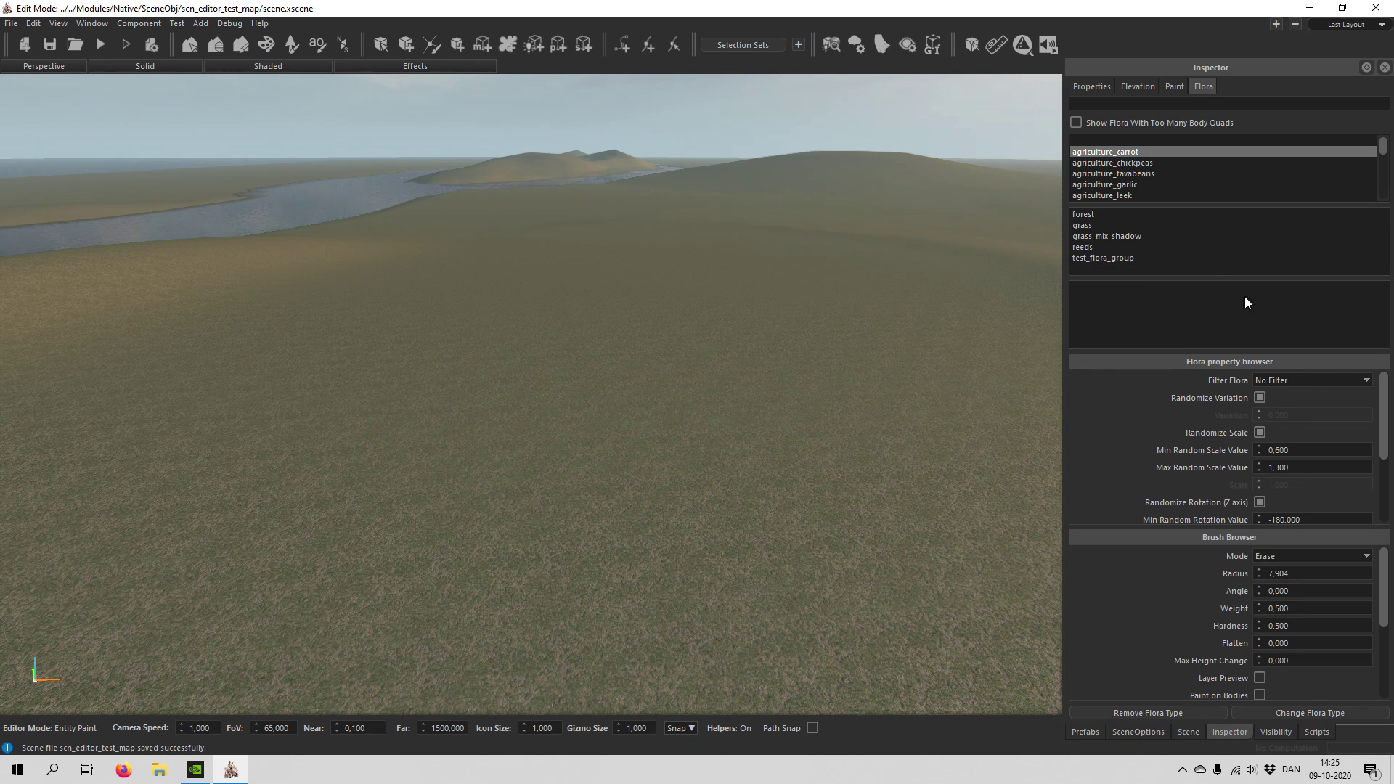
# Step: Find and select the tree_high_o_pine flora type
pyautogui.scroll(-10, 1165, 163)
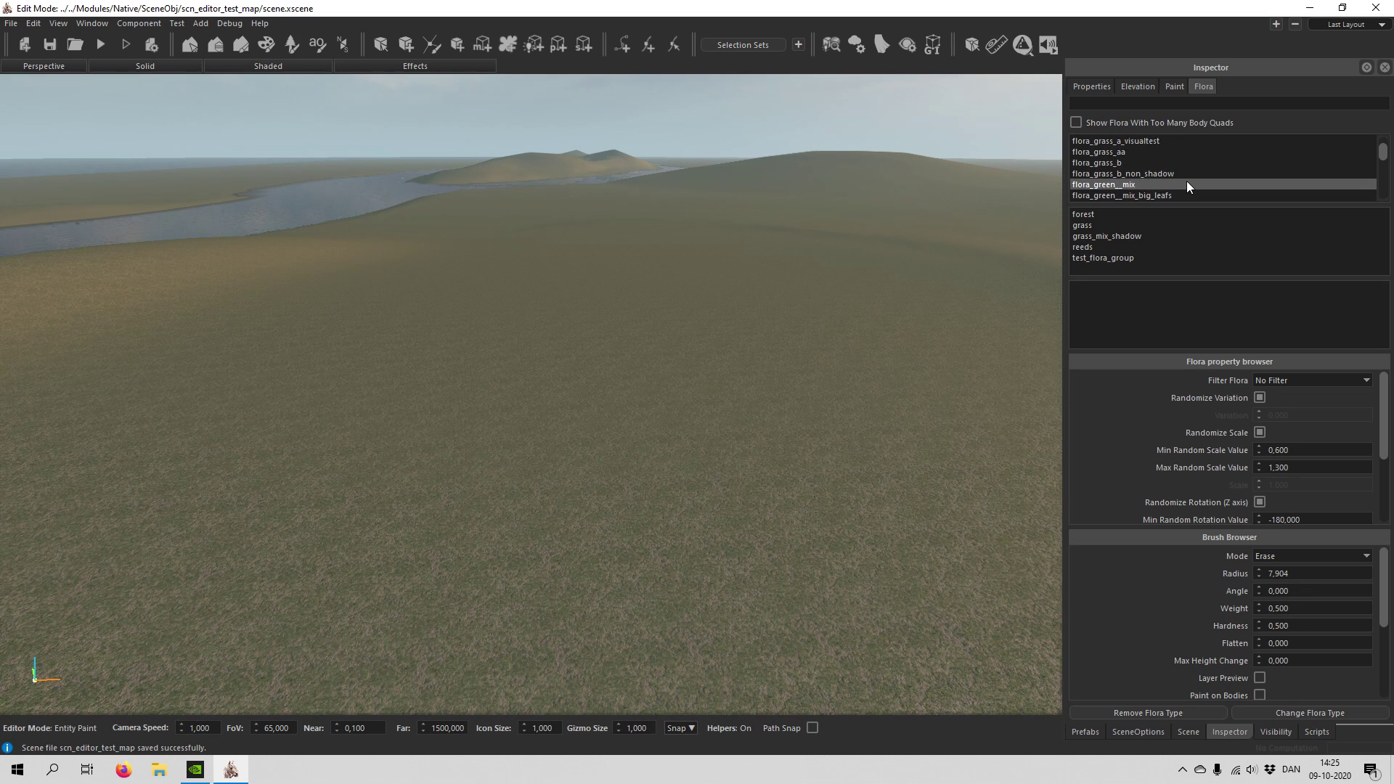
pyautogui.scroll(5, 1179, 185)
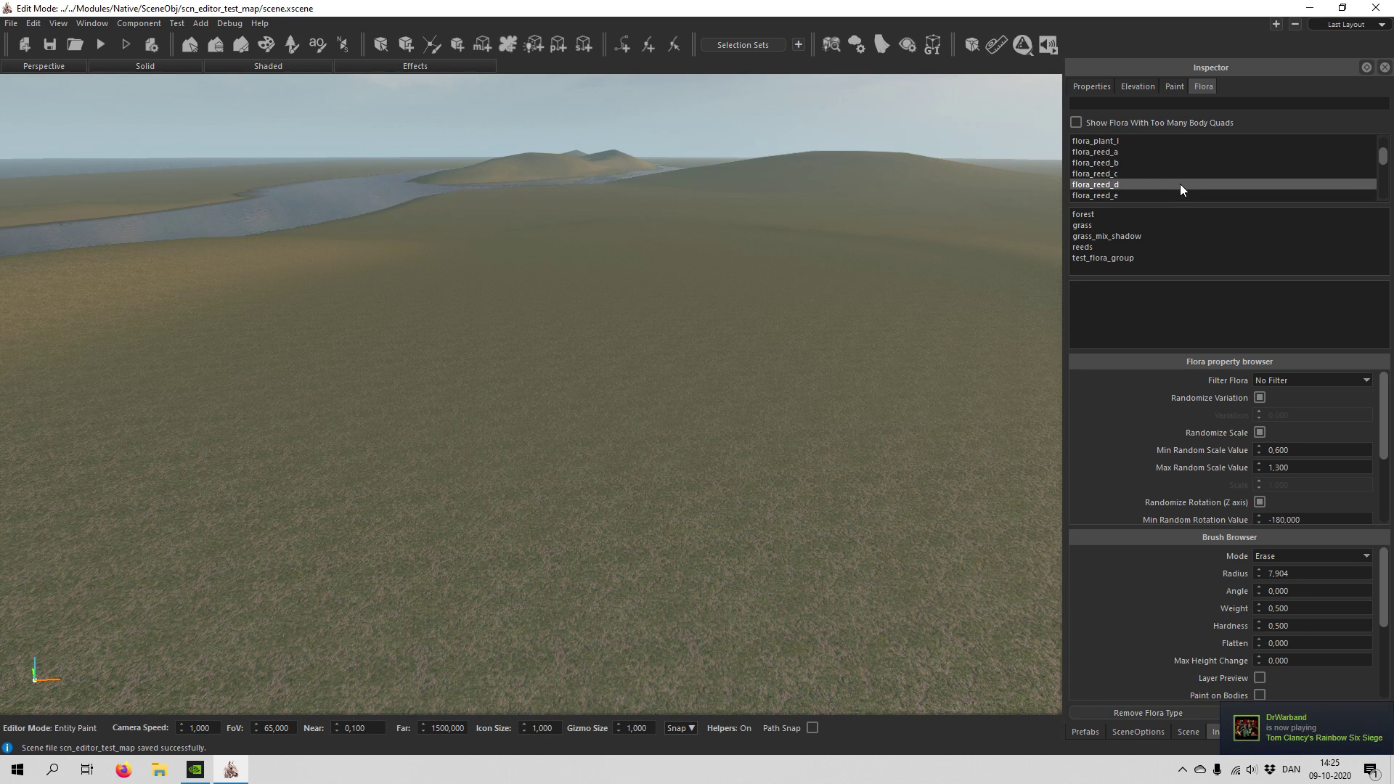
pyautogui.scroll(5, 1179, 184)
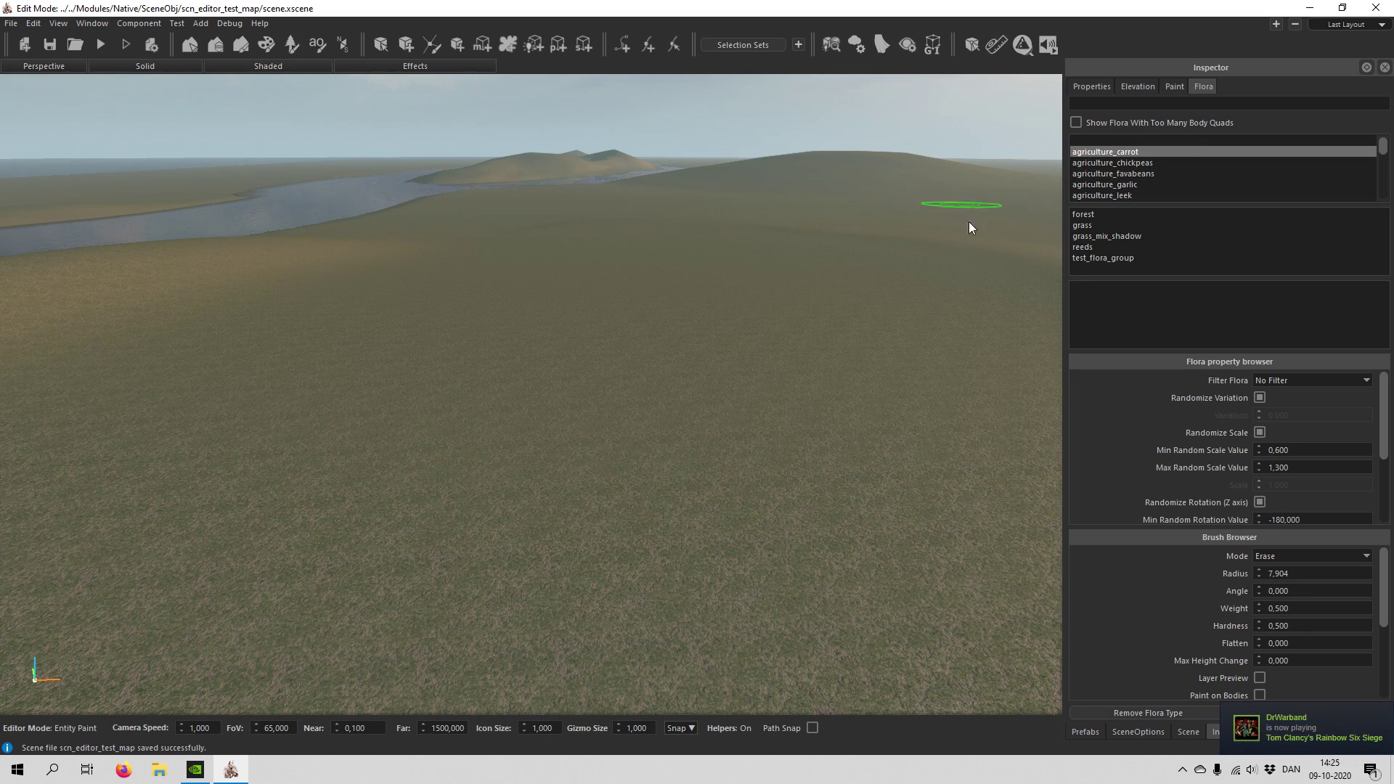
pyautogui.moveTo(875, 376); pyautogui.dragTo(874, 376, button='middle')
pyautogui.moveTo(875, 376); pyautogui.dragTo(875, 375, button='right')
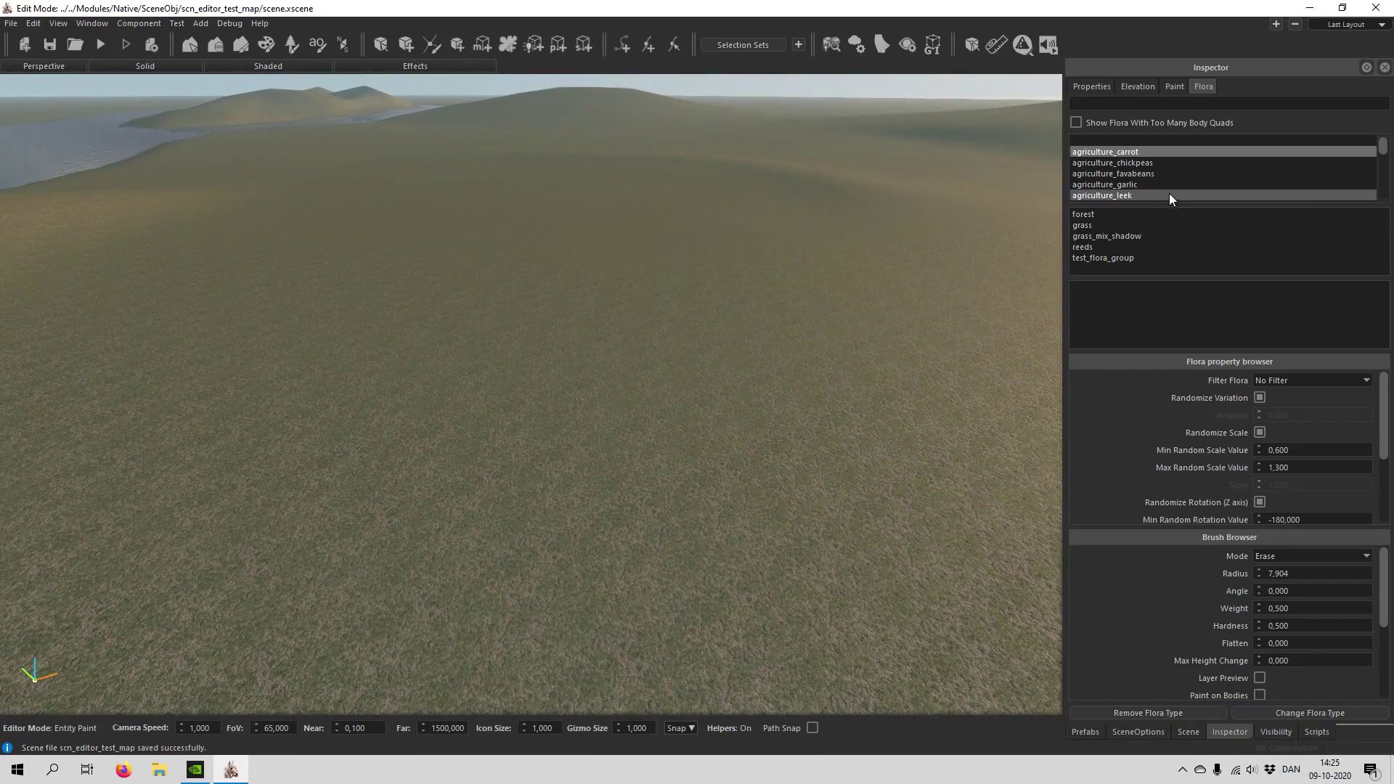
pyautogui.scroll(-5, 1263, 159)
pyautogui.scroll(-10, 1249, 163)
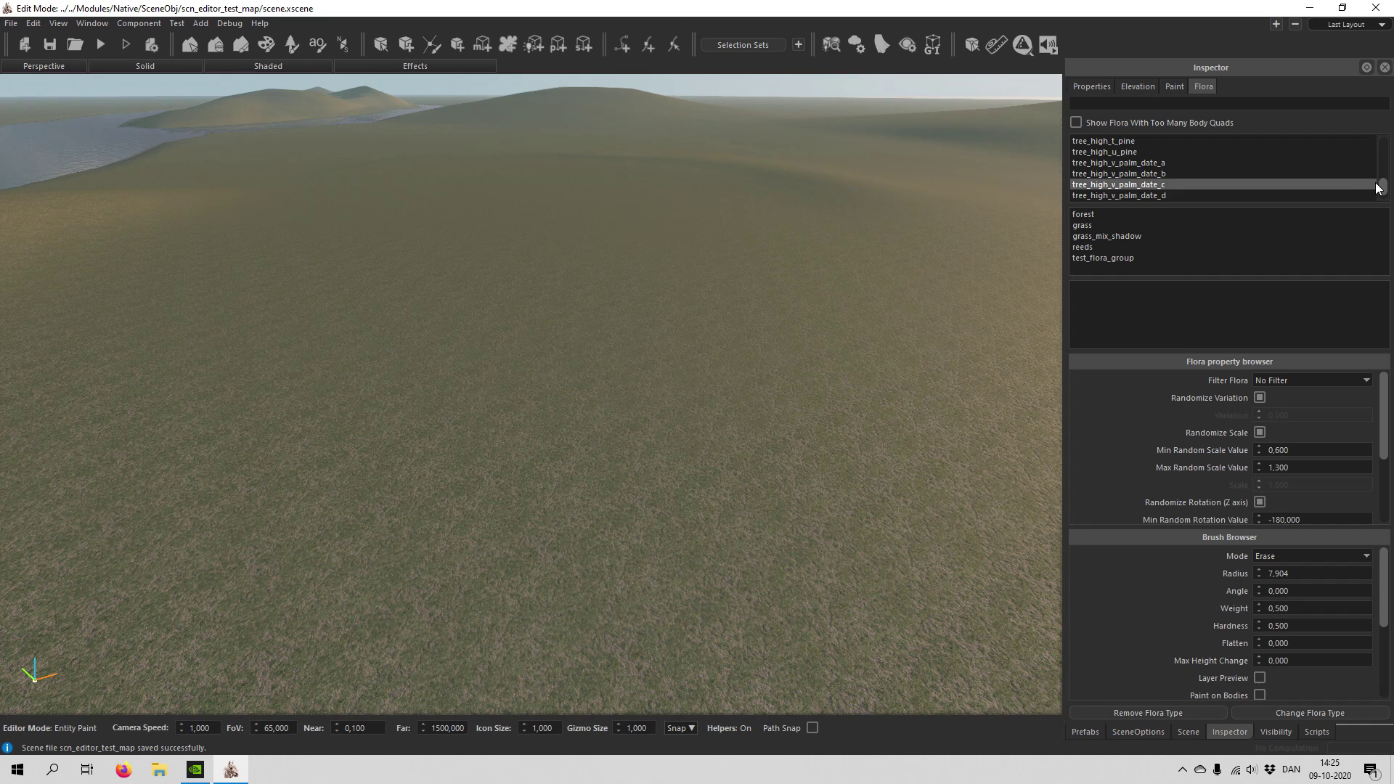
pyautogui.scroll(5, 1234, 164)
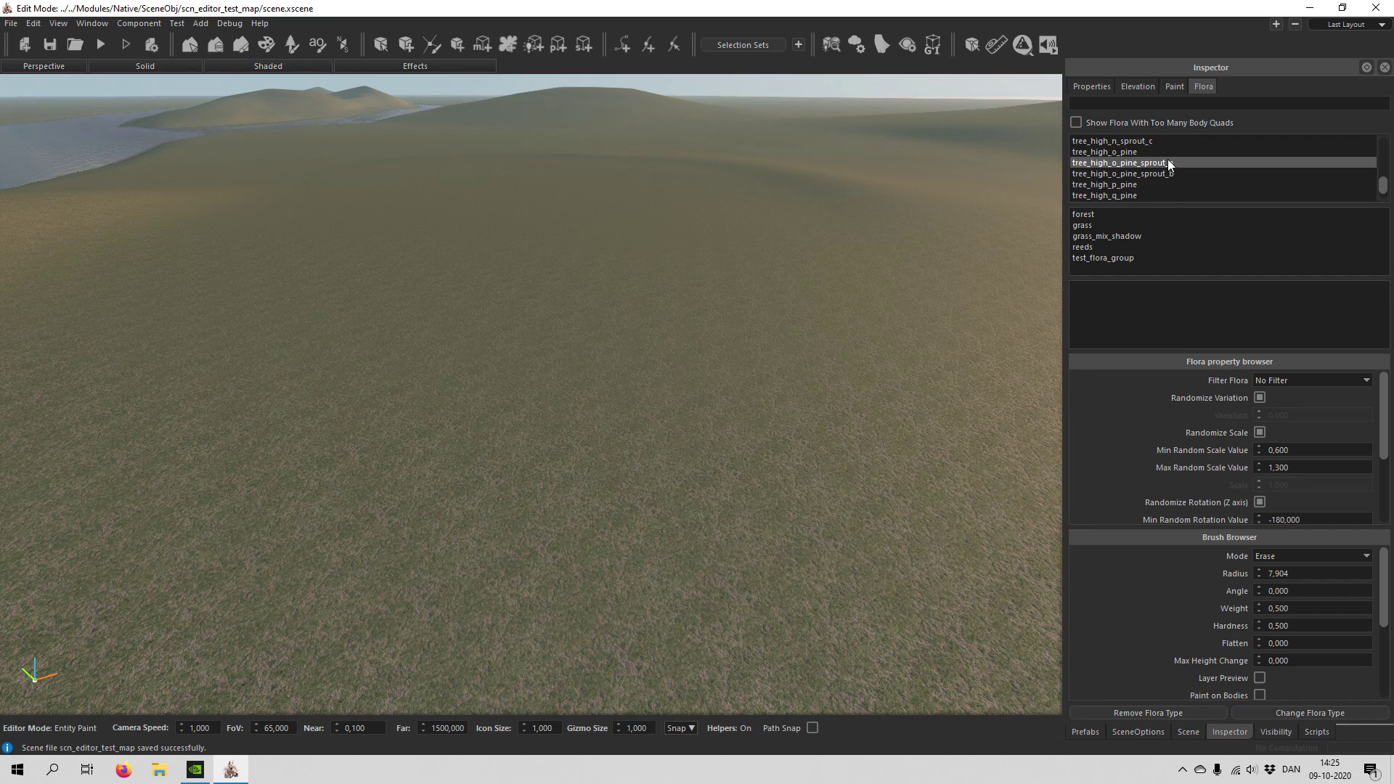
pyautogui.click(1133, 154)
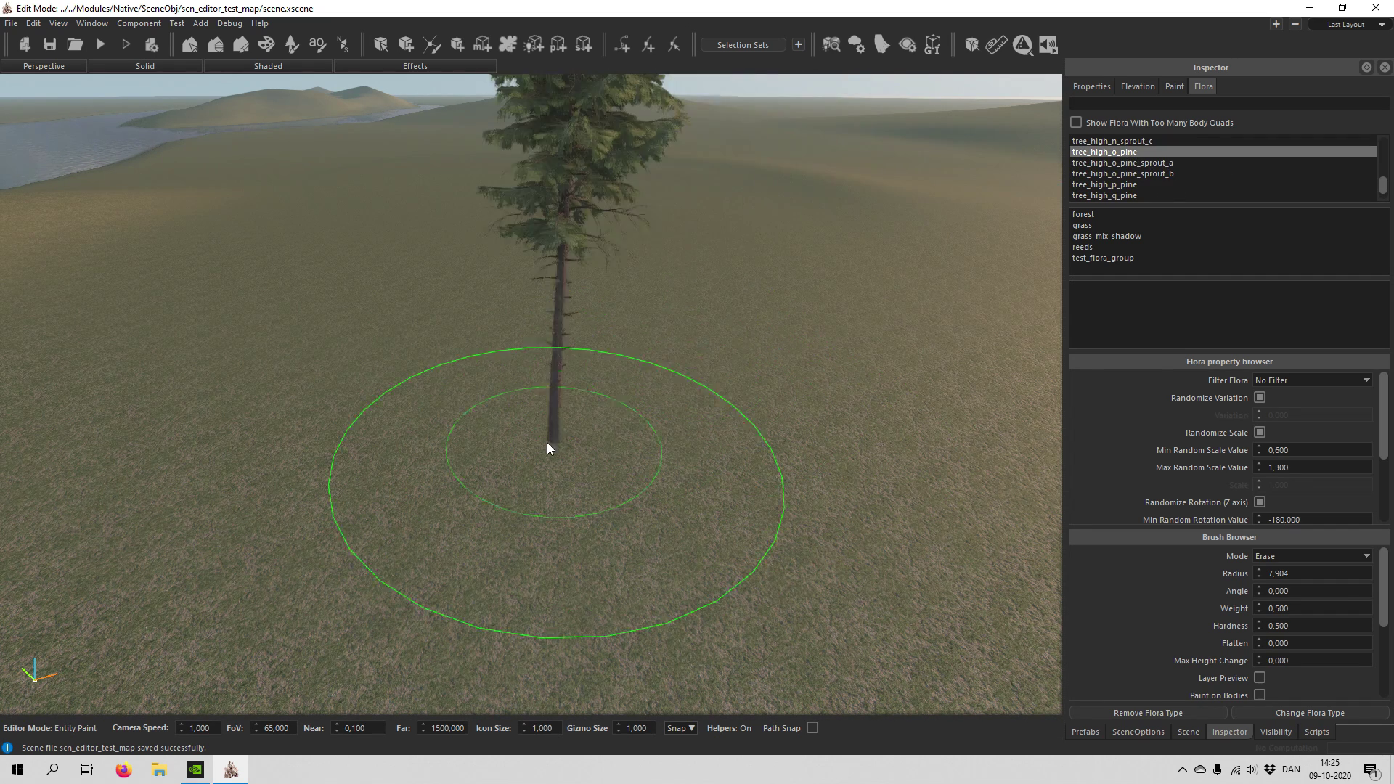
# Step: Set the flora brush mode to Paint and cover the open ground with a grove of tree_high_o_pine trees
pyautogui.click(1286, 564)
pyautogui.click(1278, 575)
pyautogui.moveTo(814, 349); pyautogui.dragTo(529, 279)
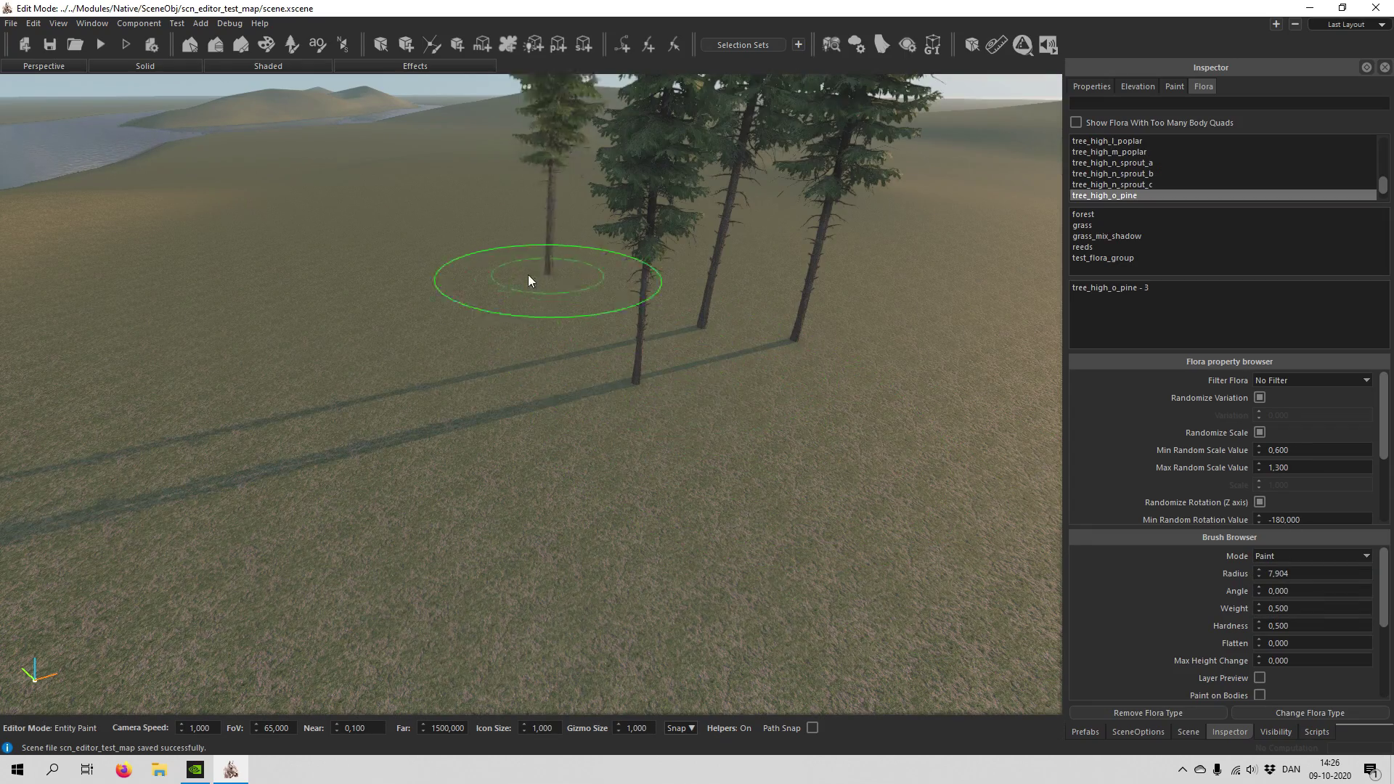
pyautogui.click(334, 299)
pyautogui.click(444, 285)
pyautogui.click(501, 316)
pyautogui.moveTo(566, 409); pyautogui.dragTo(567, 411, button='middle')
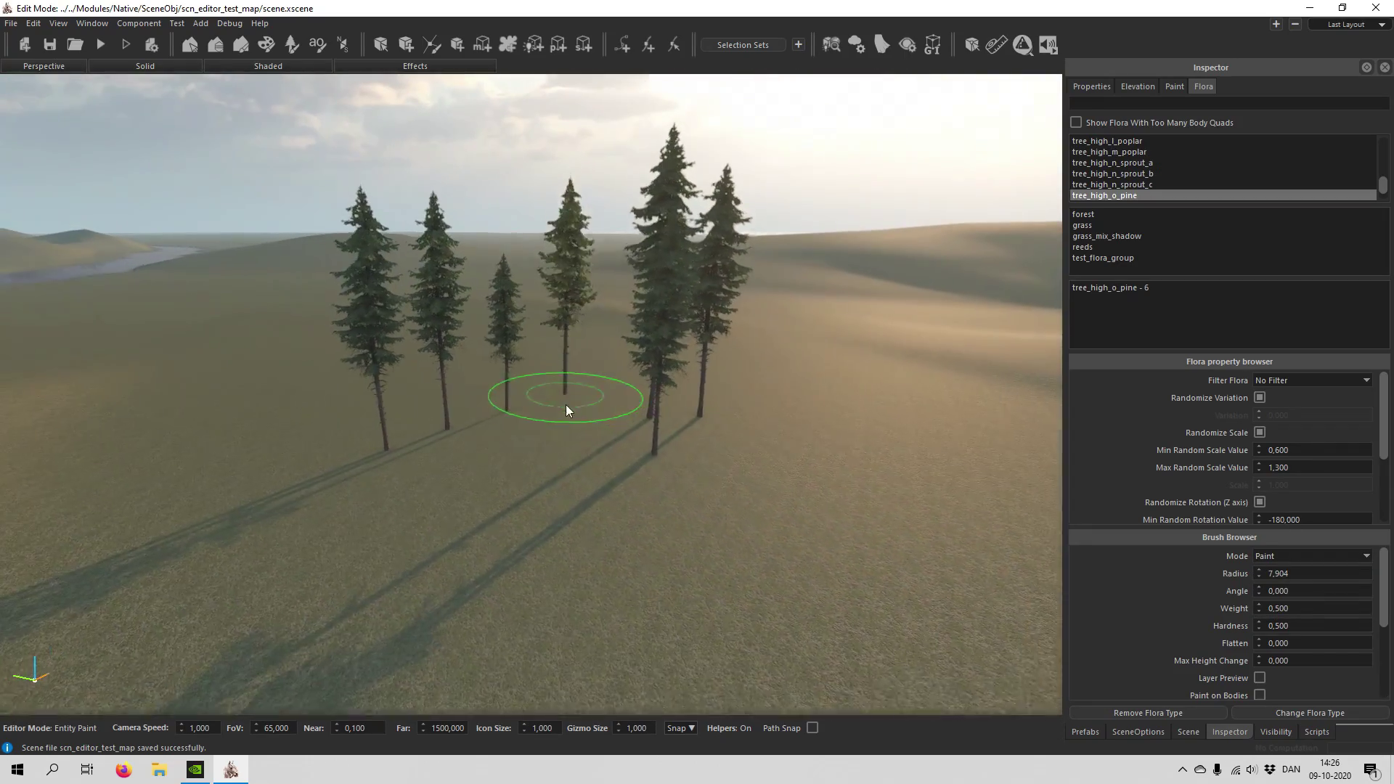
pyautogui.moveTo(565, 403)
pyautogui.mouseDown()
pyautogui.moveTo(516, 404)
pyautogui.moveTo(860, 443)
pyautogui.moveTo(756, 438)
pyautogui.moveTo(716, 459)
pyautogui.moveTo(320, 434)
pyautogui.moveTo(323, 415)
pyautogui.mouseUp()
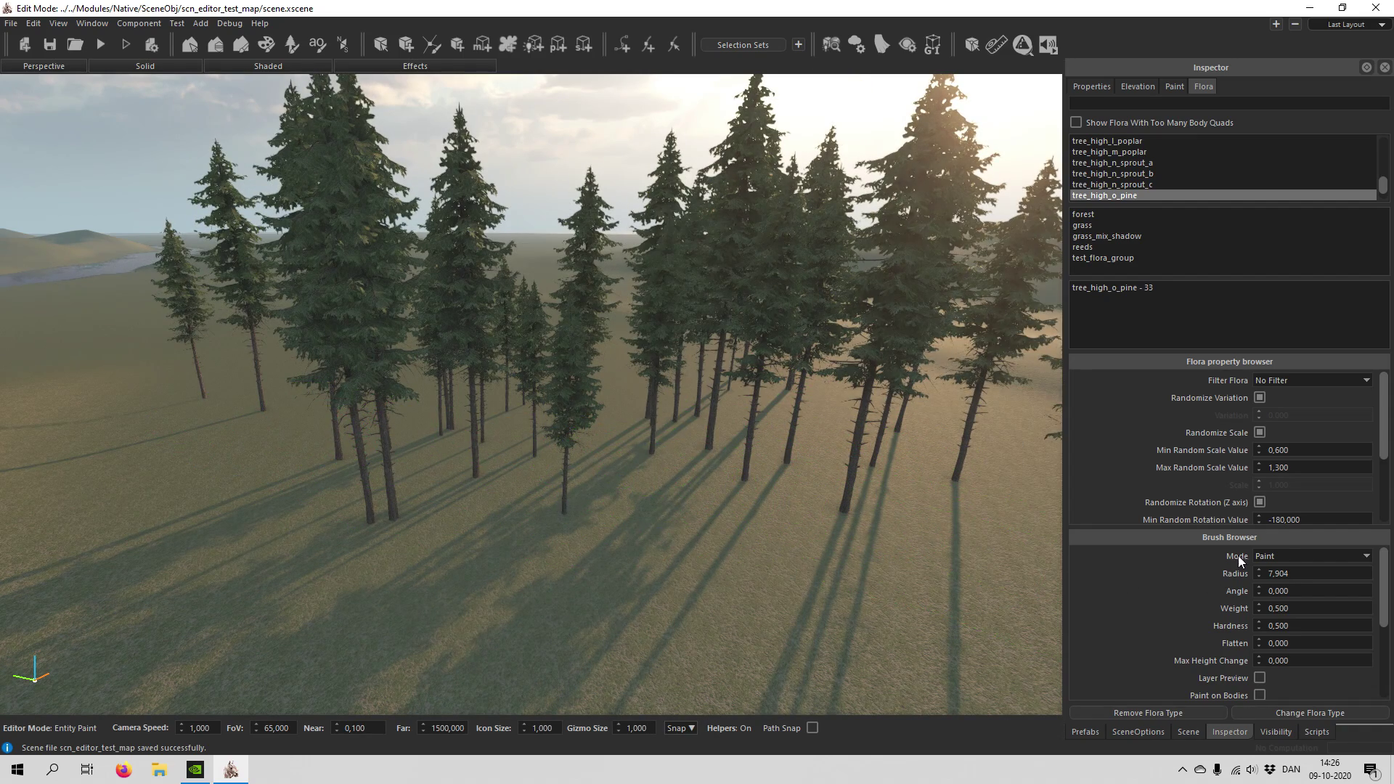
# Step: Set the flora brush mode to Erase and remove the grove of tree_high_o_pine trees from the open ground
pyautogui.click(1287, 553)
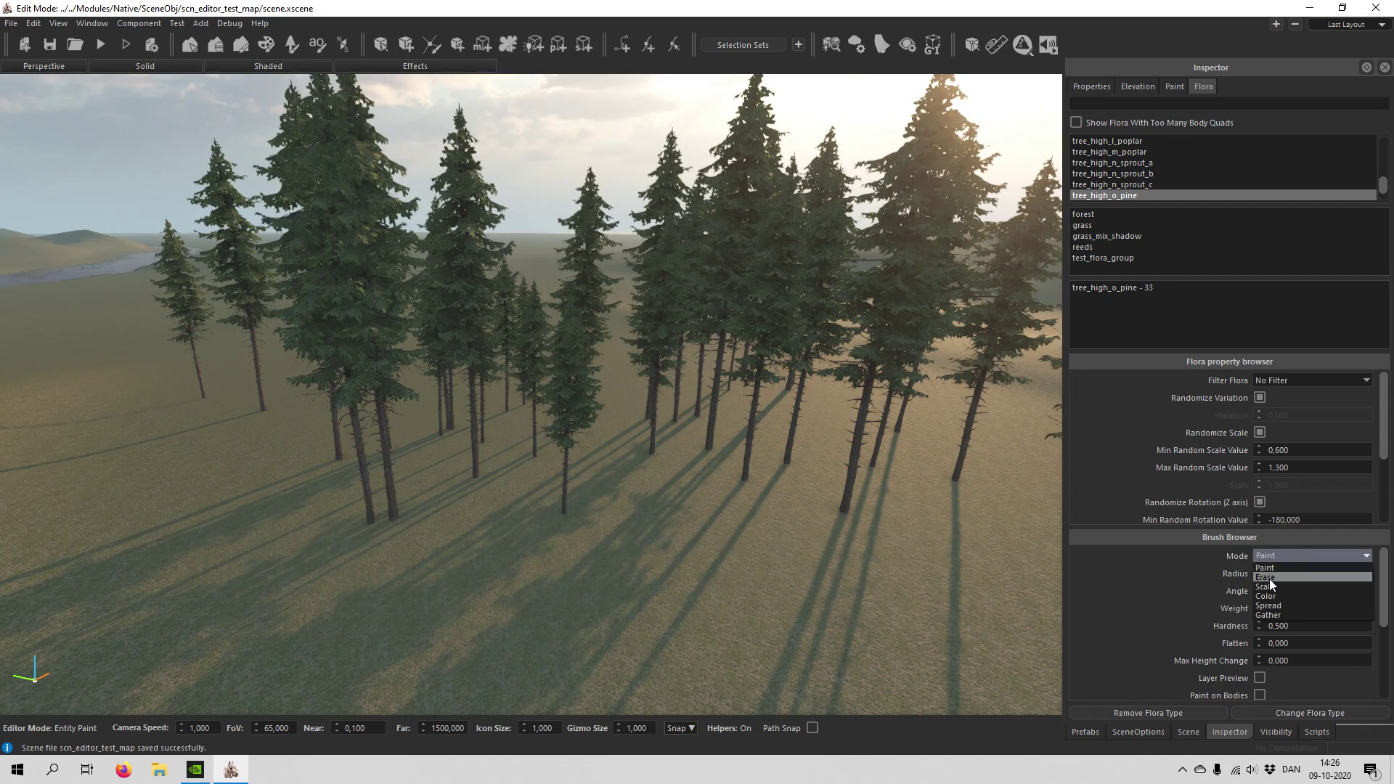
pyautogui.click(1269, 578)
pyautogui.moveTo(747, 513)
pyautogui.mouseDown()
pyautogui.moveTo(701, 461)
pyautogui.moveTo(788, 396)
pyautogui.moveTo(799, 501)
pyautogui.moveTo(356, 448)
pyautogui.moveTo(245, 402)
pyautogui.moveTo(211, 406)
pyautogui.mouseUp()
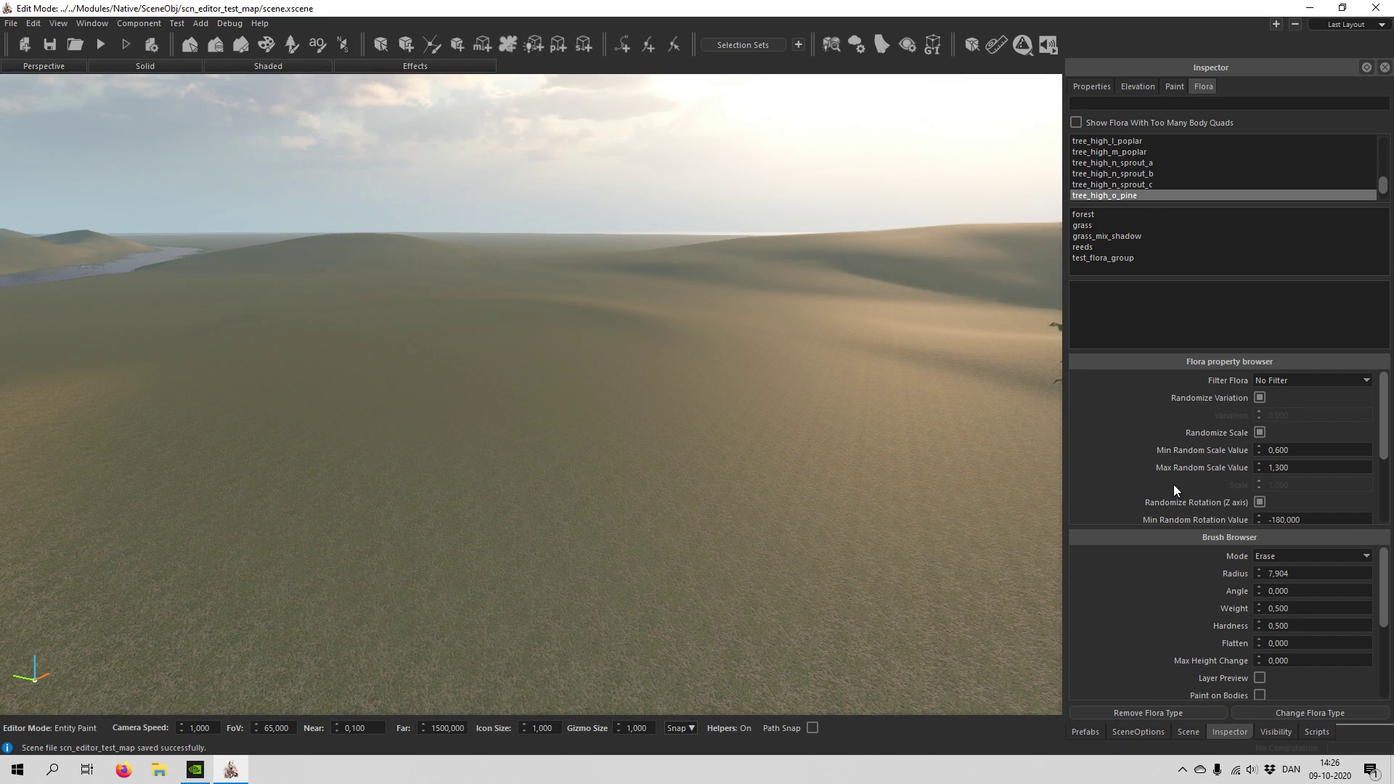
# Step: Erase the lone tree_high_o_pine left standing beside the cleared ground
pyautogui.click(1283, 556)
pyautogui.click(1281, 568)
pyautogui.moveTo(864, 581); pyautogui.dragTo(765, 579)
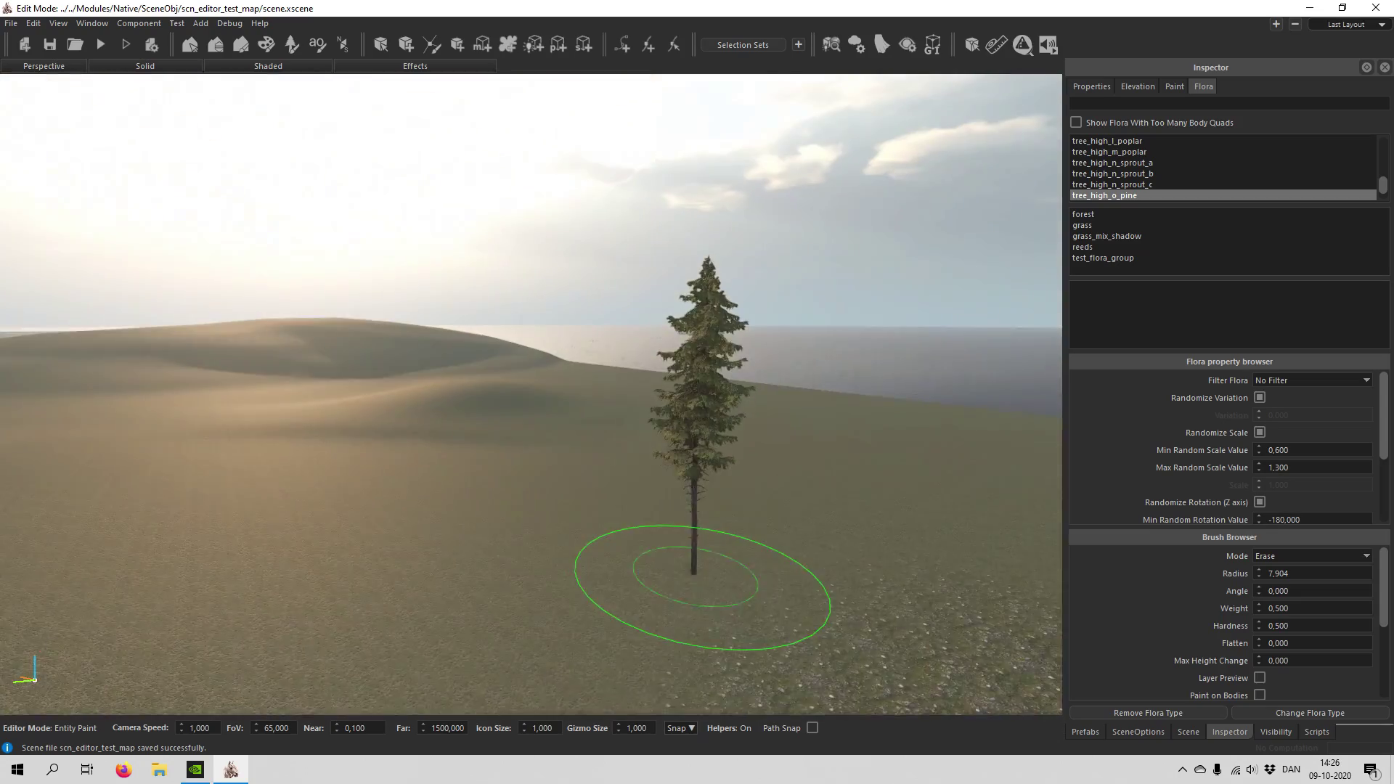
pyautogui.scroll(2, 695, 575)
pyautogui.moveTo(694, 575); pyautogui.dragTo(479, 563, button='middle')
pyautogui.moveTo(709, 593)
pyautogui.mouseDown(button='right')
pyautogui.moveTo(716, 623)
pyautogui.moveTo(741, 616)
pyautogui.moveTo(734, 632)
pyautogui.mouseUp(button='right')
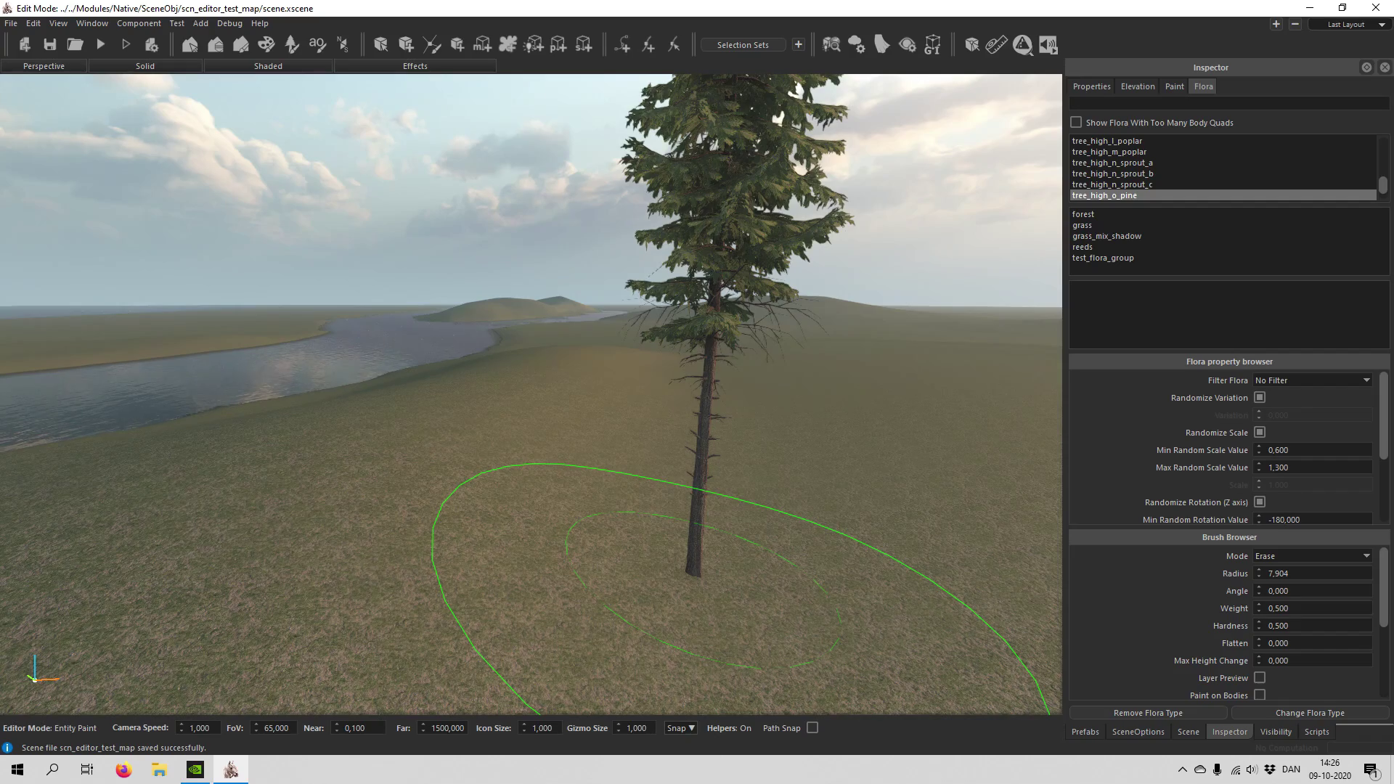
pyautogui.scroll(-3, 695, 575)
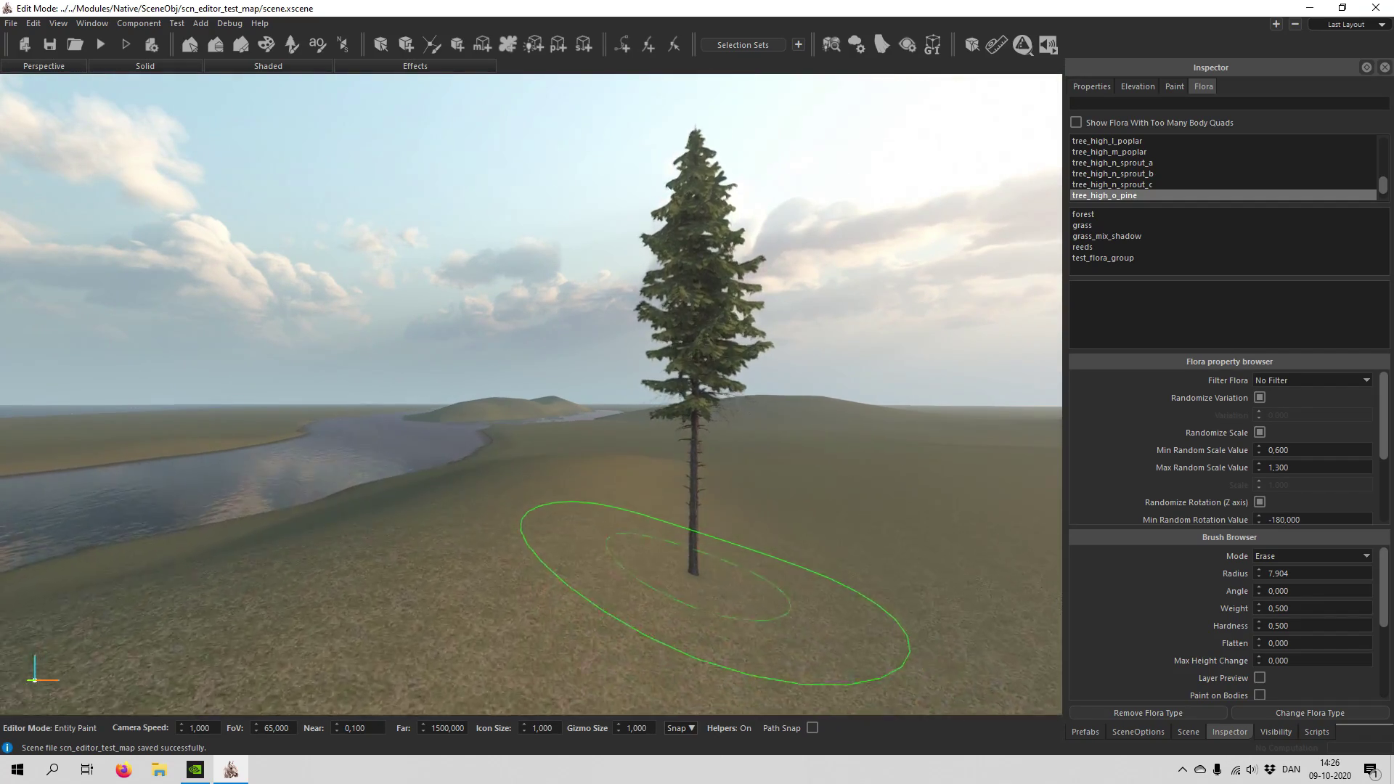
pyautogui.scroll(-5, 697, 578)
pyautogui.moveTo(697, 577); pyautogui.dragTo(703, 603, button='right')
pyautogui.scroll(5, 698, 577)
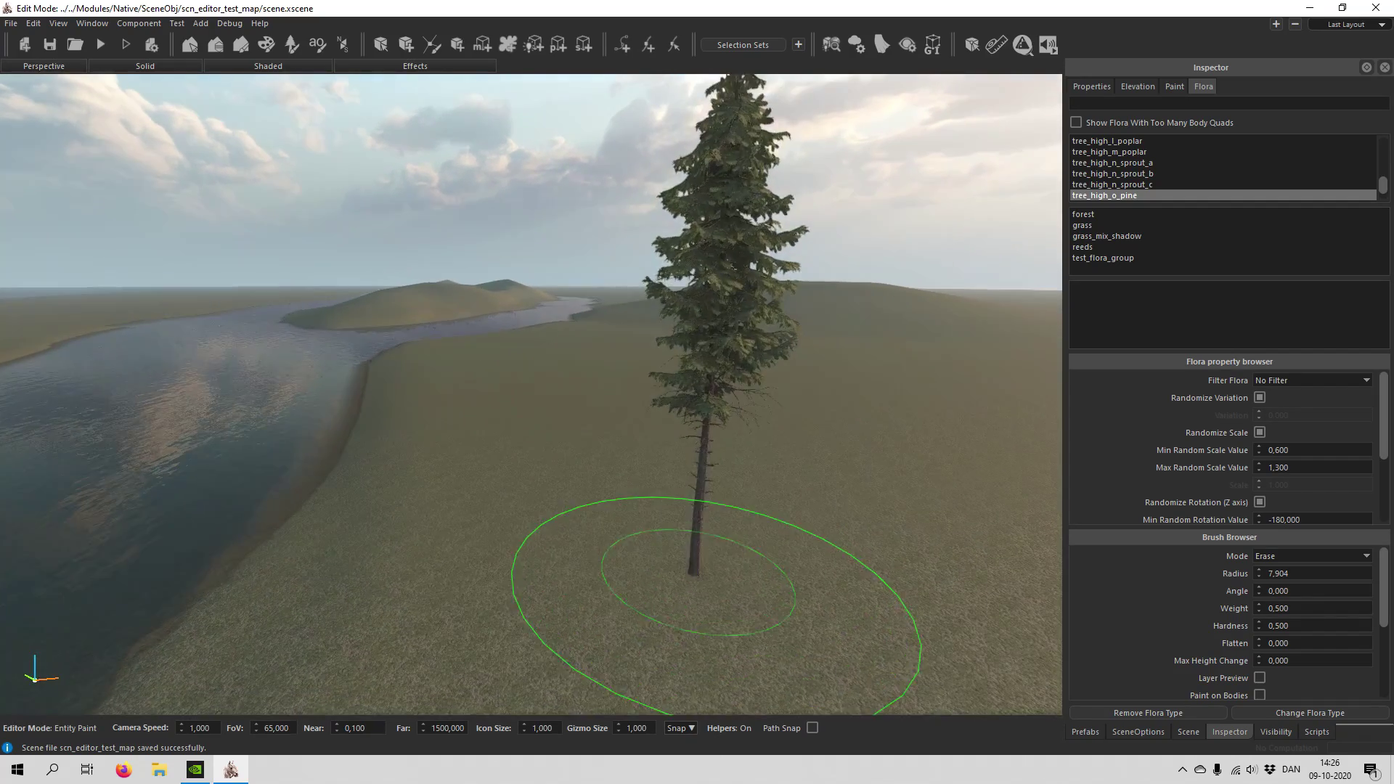
pyautogui.moveTo(589, 521)
pyautogui.mouseDown(button='right')
pyautogui.moveTo(660, 524)
pyautogui.moveTo(663, 538)
pyautogui.mouseUp(button='right')
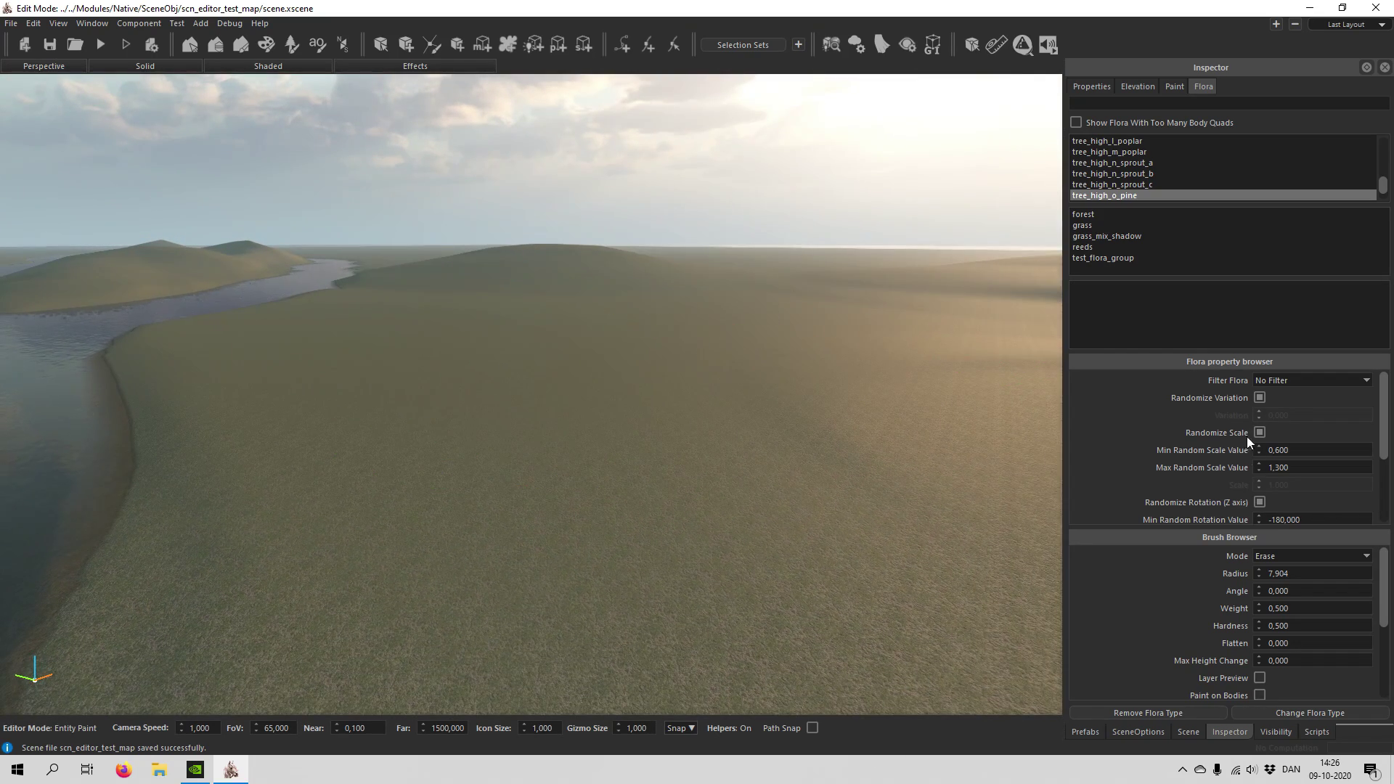
# Step: Set the flora brush mode to Paint and paint a new grove of tree_high_o_pine trees on the ground beside the river
pyautogui.click(1283, 556)
pyautogui.click(1278, 569)
pyautogui.moveTo(398, 455)
pyautogui.mouseDown()
pyautogui.moveTo(335, 434)
pyautogui.moveTo(782, 363)
pyautogui.moveTo(466, 407)
pyautogui.moveTo(886, 366)
pyautogui.moveTo(734, 465)
pyautogui.mouseUp()
# Step: Examine the newly painted pine grove up close and from a high overview across the river
pyautogui.press('w')
pyautogui.moveTo(733, 465)
pyautogui.mouseDown(button='right')
pyautogui.moveTo(726, 523)
pyautogui.moveTo(755, 451)
pyautogui.moveTo(799, 443)
pyautogui.moveTo(836, 501)
pyautogui.moveTo(602, 501)
pyautogui.moveTo(642, 425)
pyautogui.moveTo(446, 438)
pyautogui.mouseUp(button='right')
pyautogui.press('s')
pyautogui.press('w')
pyautogui.press('w')
pyautogui.press('s')
pyautogui.moveTo(625, 450); pyautogui.dragTo(755, 531, button='right')
pyautogui.press('s')
pyautogui.moveTo(656, 495)
pyautogui.mouseDown(button='right')
pyautogui.moveTo(719, 552)
pyautogui.moveTo(552, 519)
pyautogui.moveTo(651, 489)
pyautogui.mouseUp(button='right')
pyautogui.press('s')
pyautogui.press('d')
# Step: Set the flora brush mode to Erase, enlarge the brush radius to 23,711 and wipe out the riverside pine grove
pyautogui.click(1304, 556)
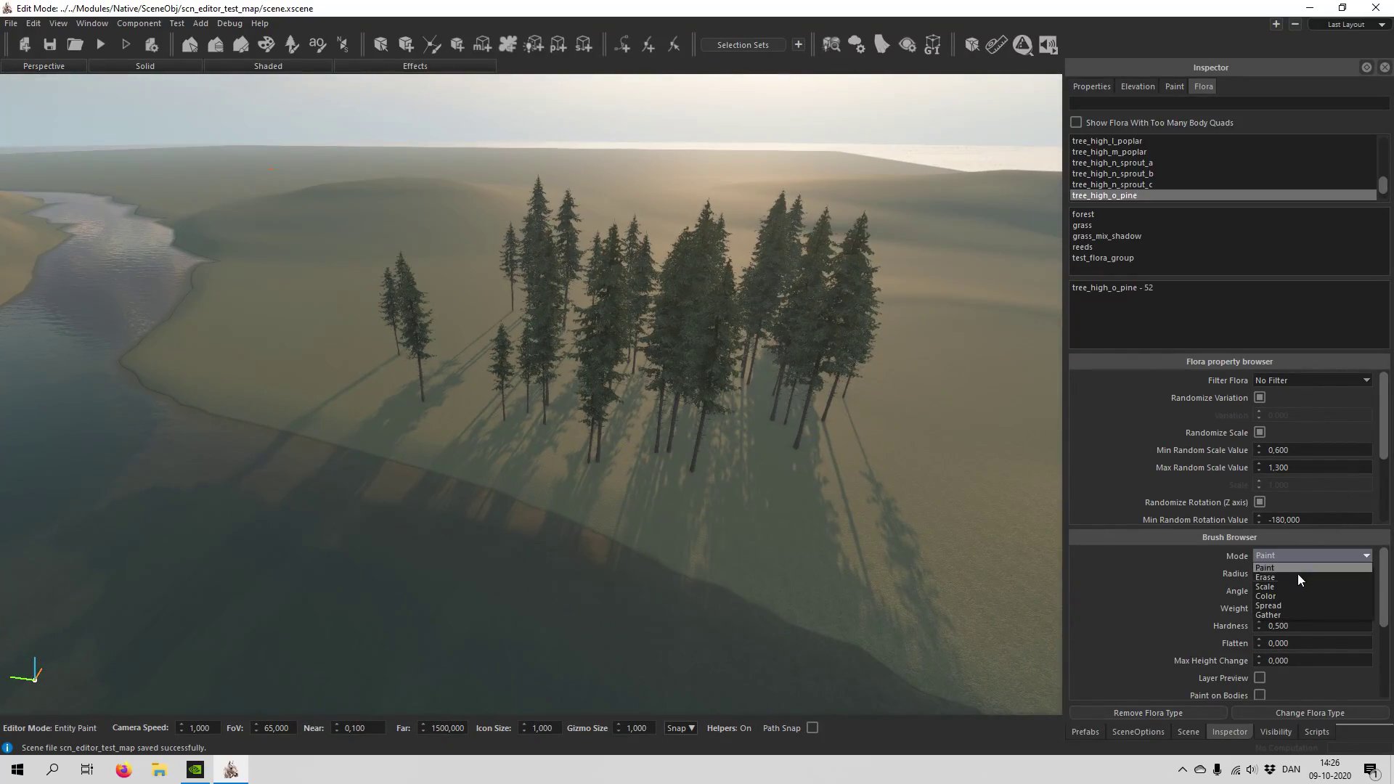
pyautogui.click(1291, 581)
pyautogui.keyDown('ctrl'); pyautogui.scroll(10, 826, 456); pyautogui.keyUp('ctrl')
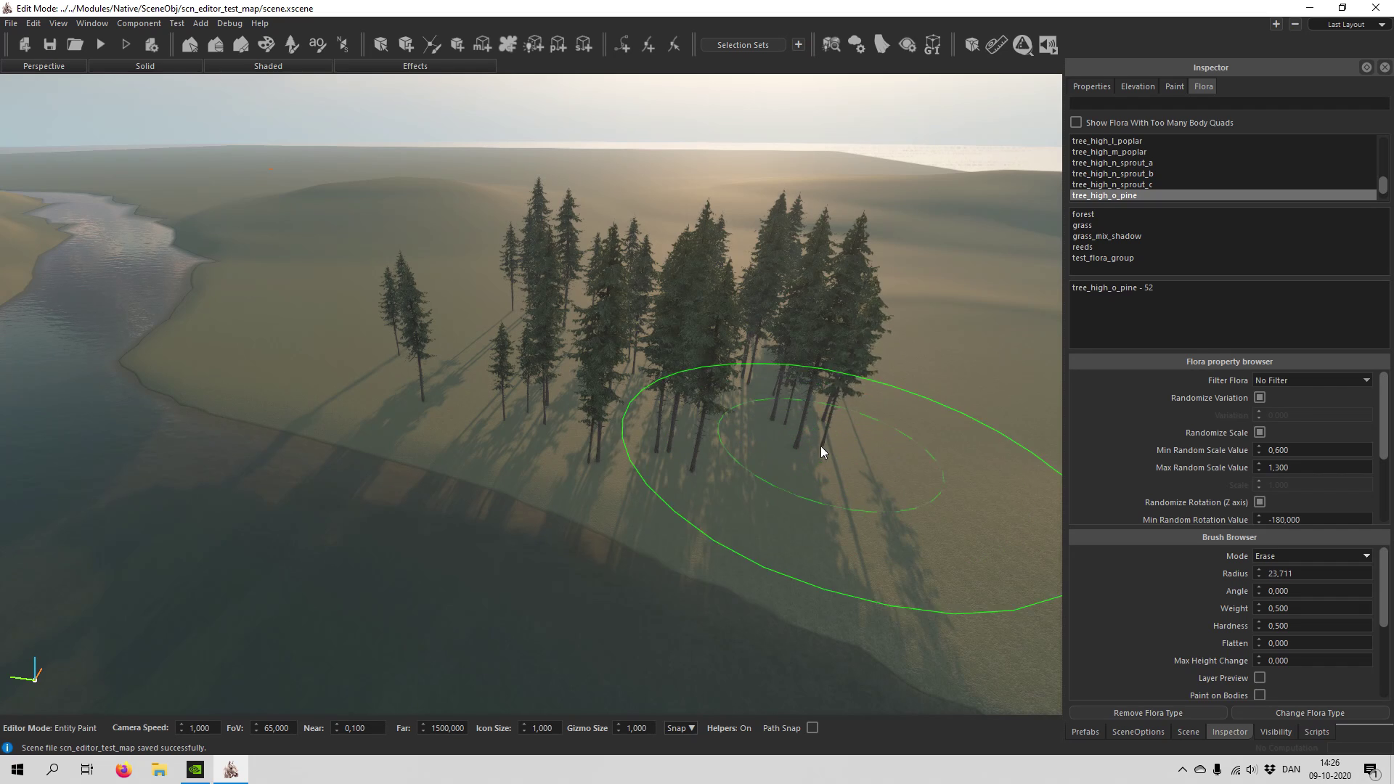
pyautogui.moveTo(820, 446)
pyautogui.mouseDown()
pyautogui.moveTo(786, 428)
pyautogui.moveTo(718, 325)
pyautogui.moveTo(626, 385)
pyautogui.moveTo(488, 350)
pyautogui.mouseUp()
# Step: Find the single pine standing on the tip of the river island and erase it
pyautogui.moveTo(488, 350)
pyautogui.mouseDown(button='right')
pyautogui.moveTo(457, 347)
pyautogui.moveTo(395, 272)
pyautogui.moveTo(495, 347)
pyautogui.moveTo(621, 391)
pyautogui.mouseUp(button='right')
pyautogui.press('w')
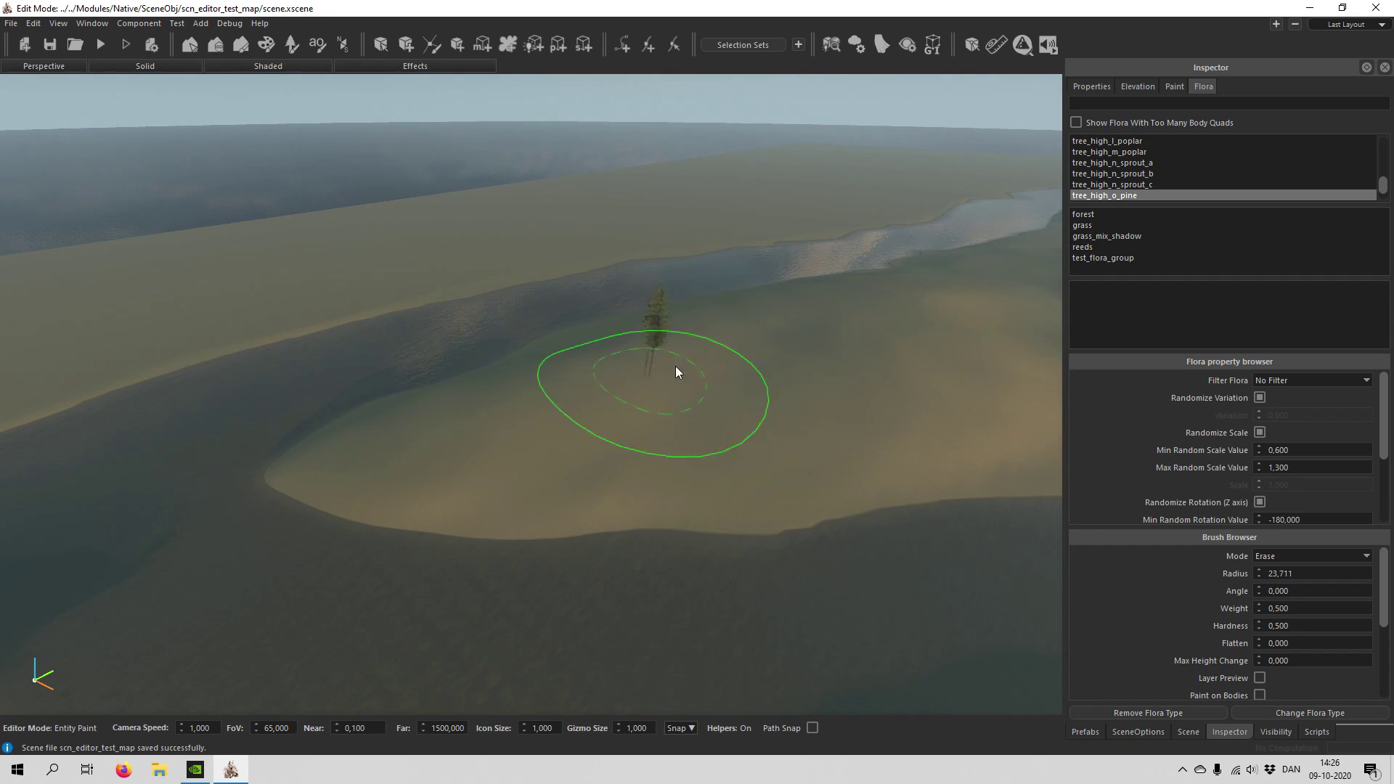
pyautogui.press('w')
pyautogui.moveTo(773, 401)
pyautogui.mouseDown(button='right')
pyautogui.moveTo(806, 416)
pyautogui.moveTo(893, 378)
pyautogui.moveTo(974, 418)
pyautogui.moveTo(595, 418)
pyautogui.mouseUp(button='right')
pyautogui.press('s')
pyautogui.moveTo(586, 323)
pyautogui.mouseDown(button='right')
pyautogui.moveTo(698, 334)
pyautogui.moveTo(587, 272)
pyautogui.mouseUp(button='right')
pyautogui.press('s')
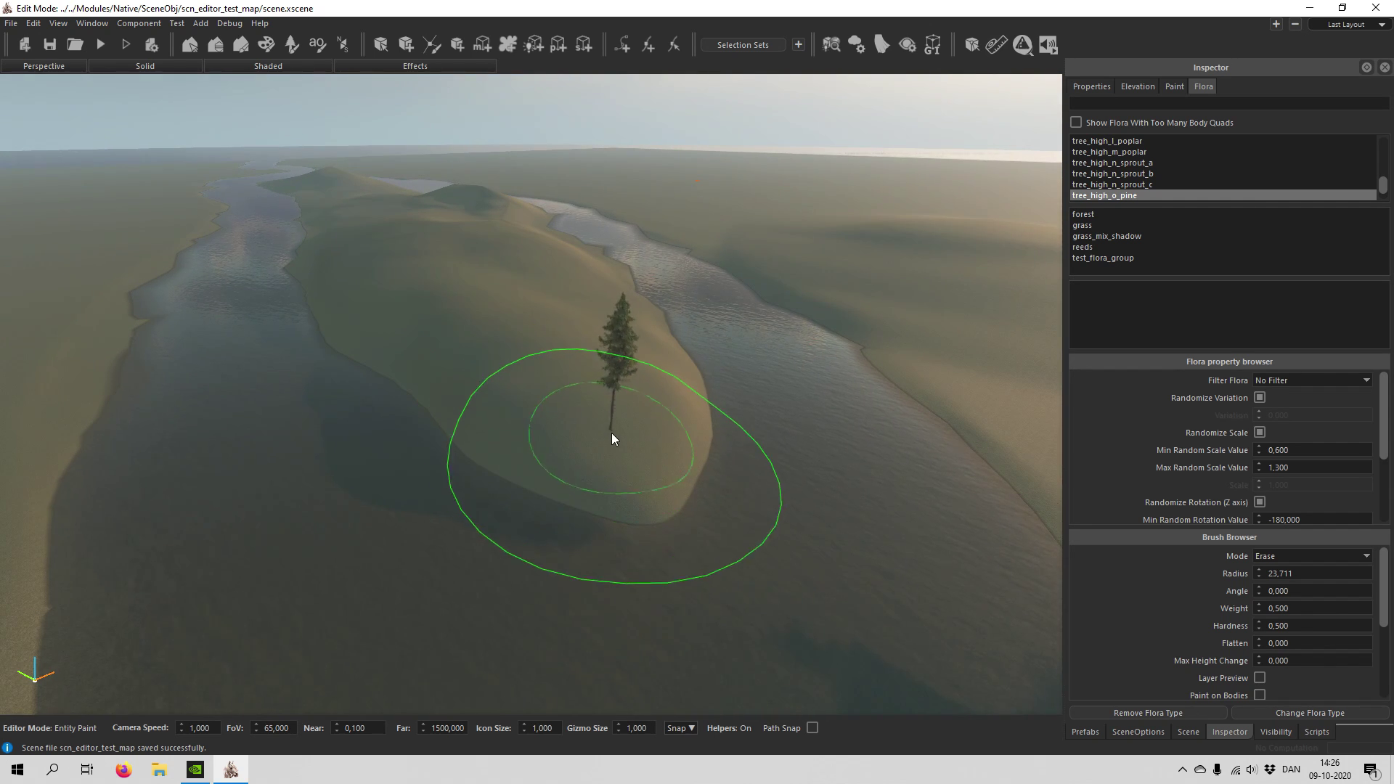
pyautogui.moveTo(613, 439); pyautogui.dragTo(535, 455, button='right')
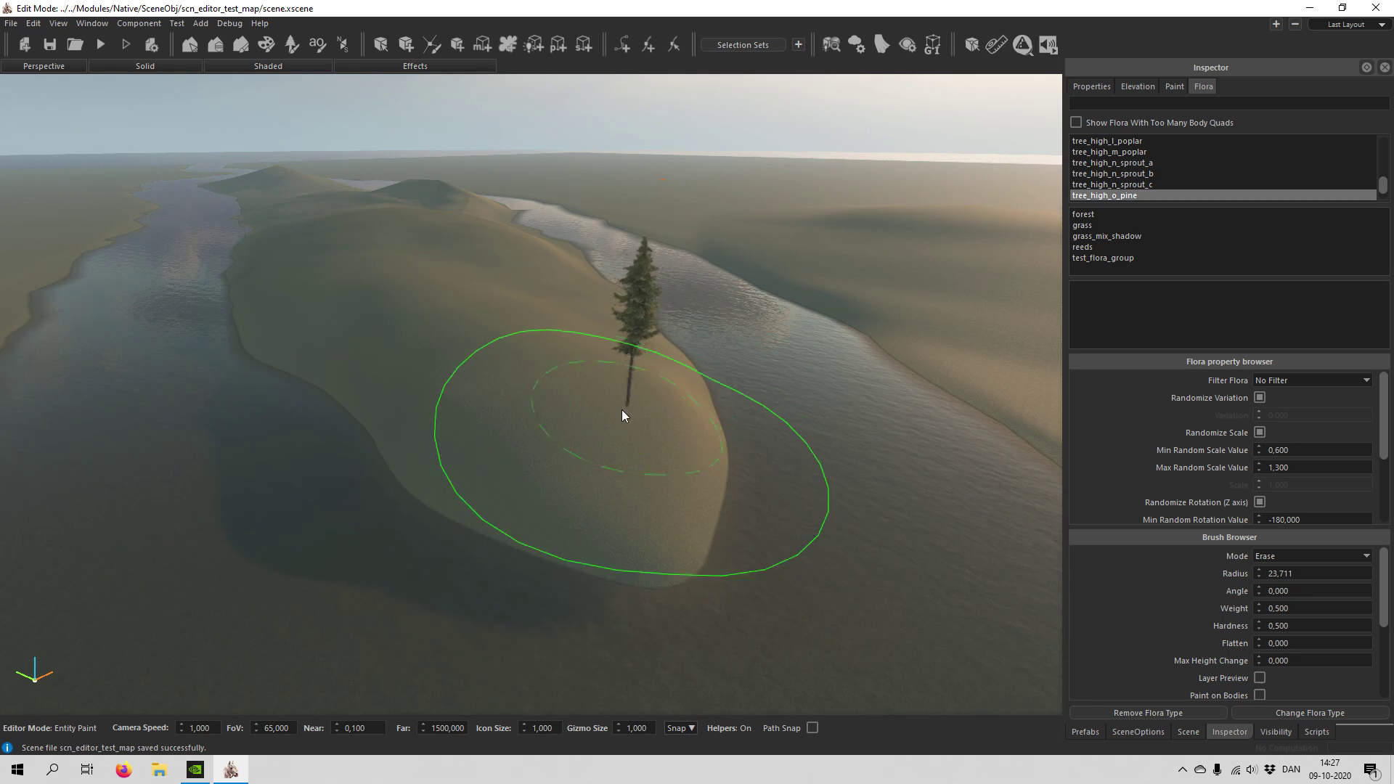
pyautogui.click(554, 416)
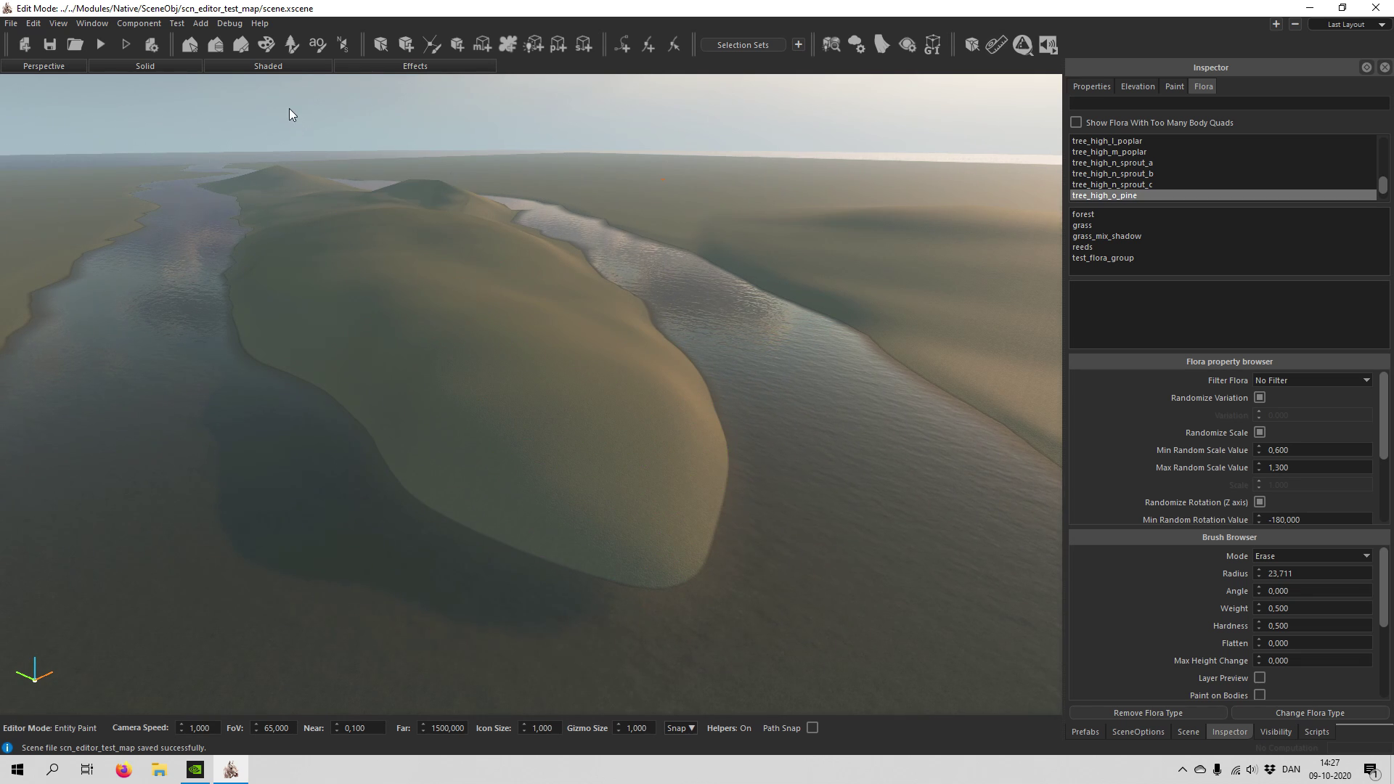
# Step: Switch to terrain texture painting and add a new paint layer from the default template
pyautogui.click(241, 45)
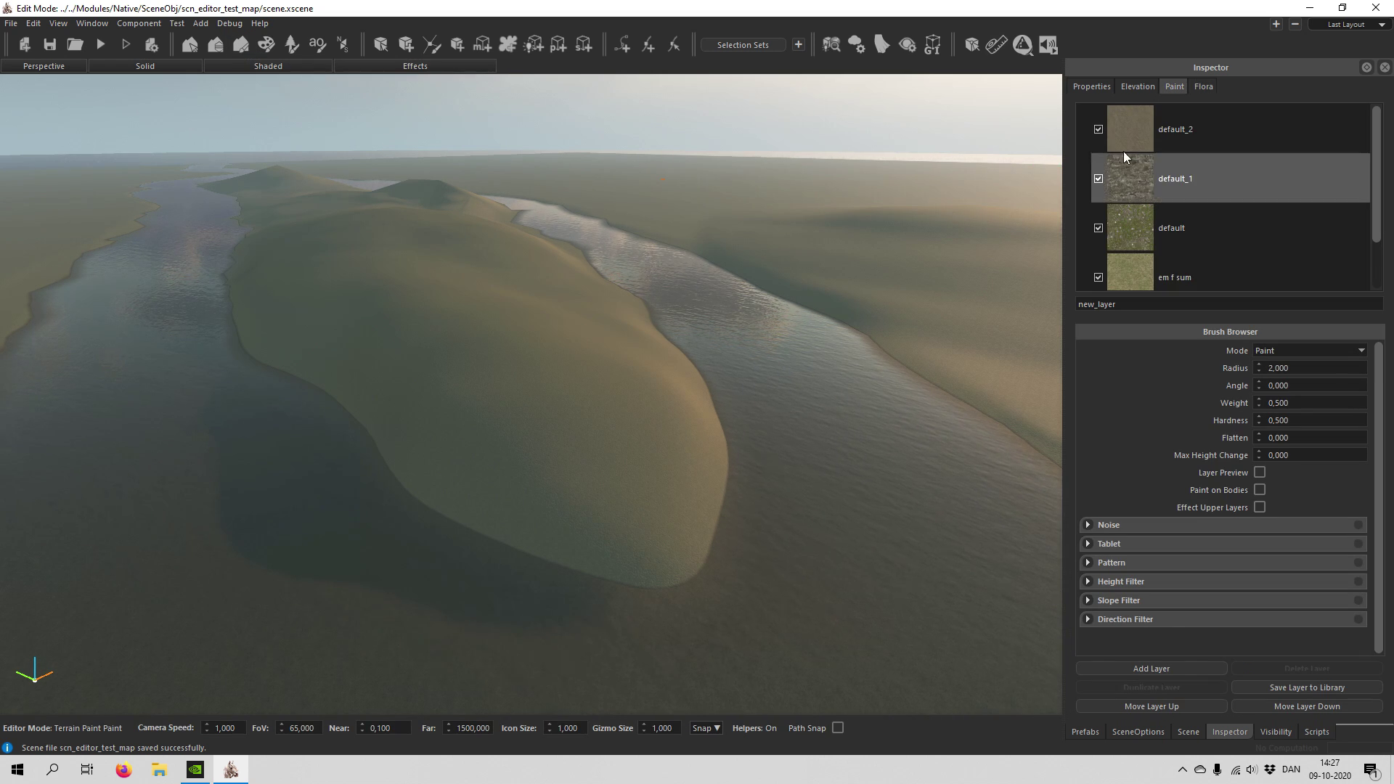
pyautogui.scroll(-1, 1215, 197)
pyautogui.scroll(1, 1194, 219)
pyautogui.click(1176, 668)
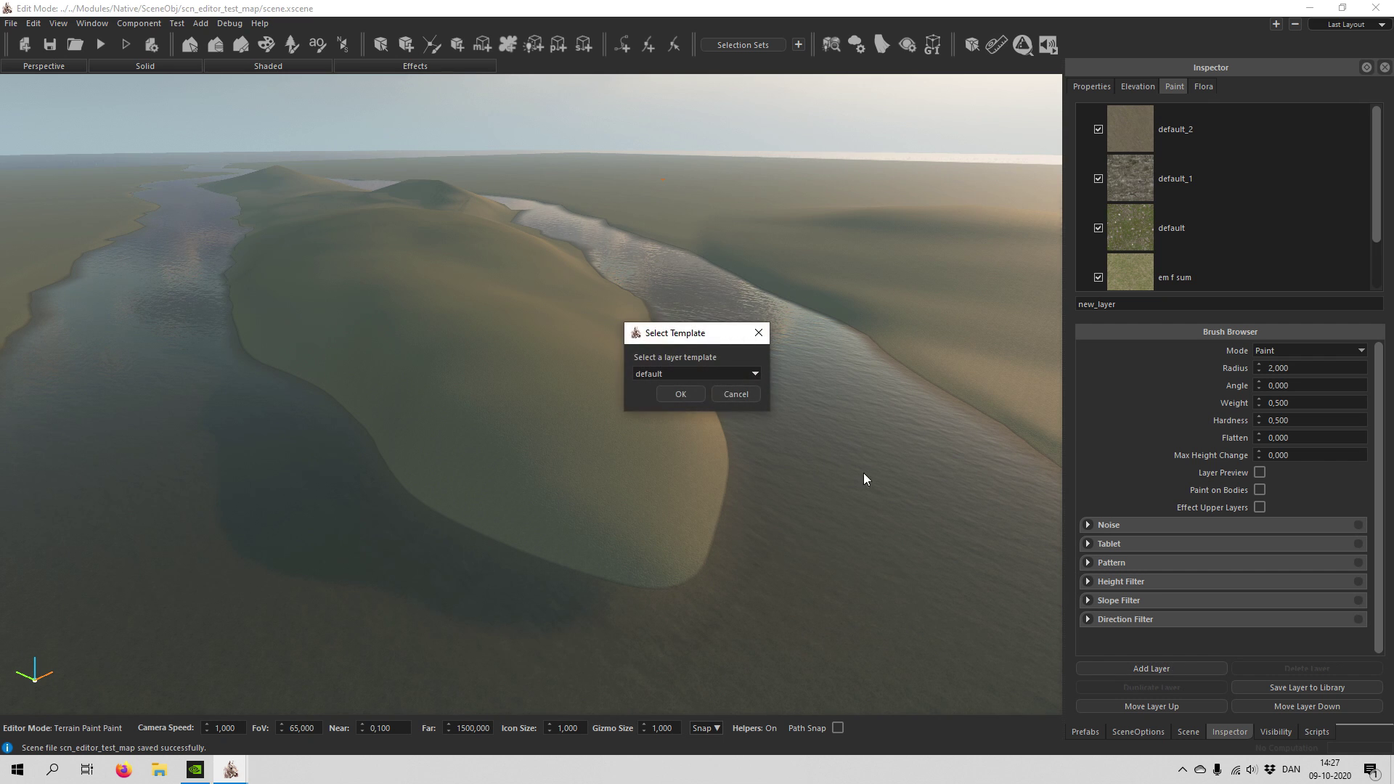
pyautogui.click(688, 394)
# Step: Set the new paint layer's summer DiffuseMap texture to forest_a_d
pyautogui.doubleClick(1171, 129)
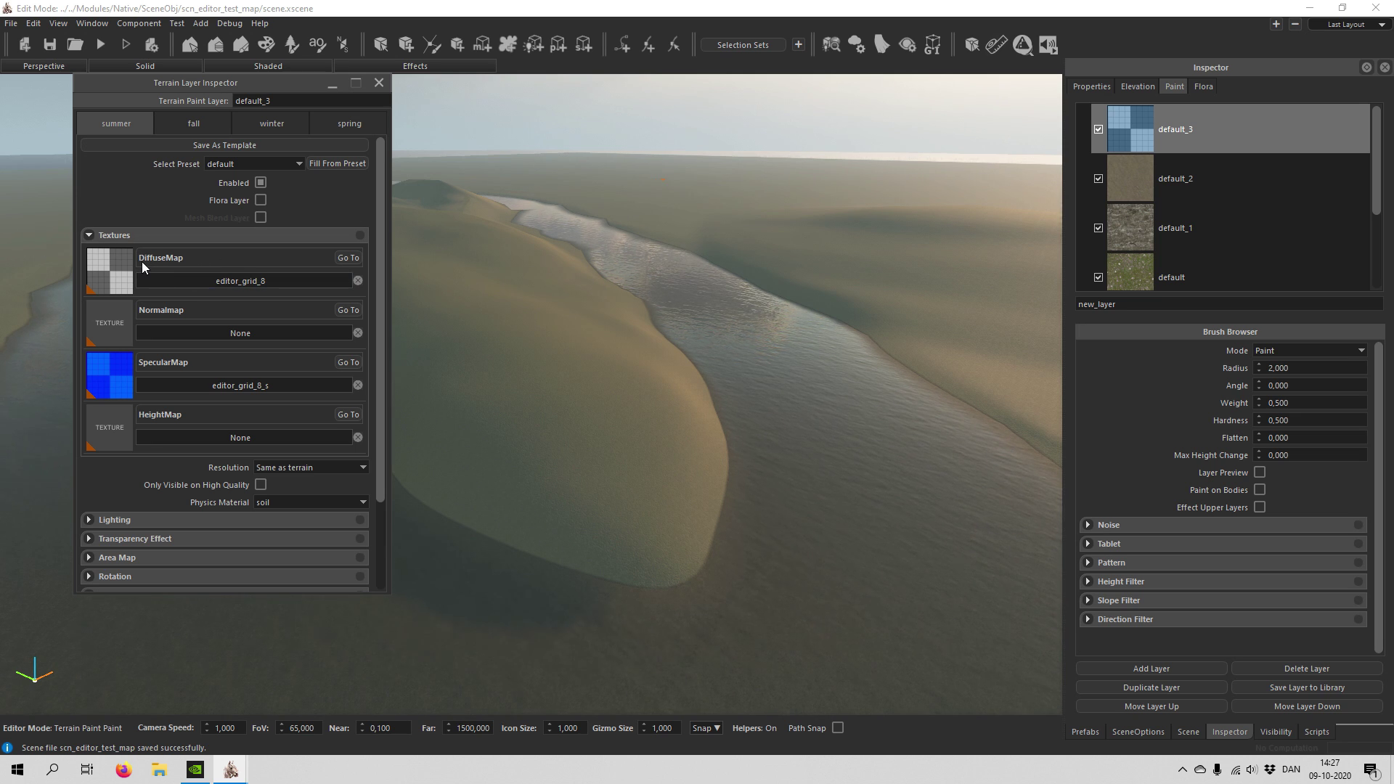
pyautogui.click(250, 280)
pyautogui.scroll(-3, 307, 368)
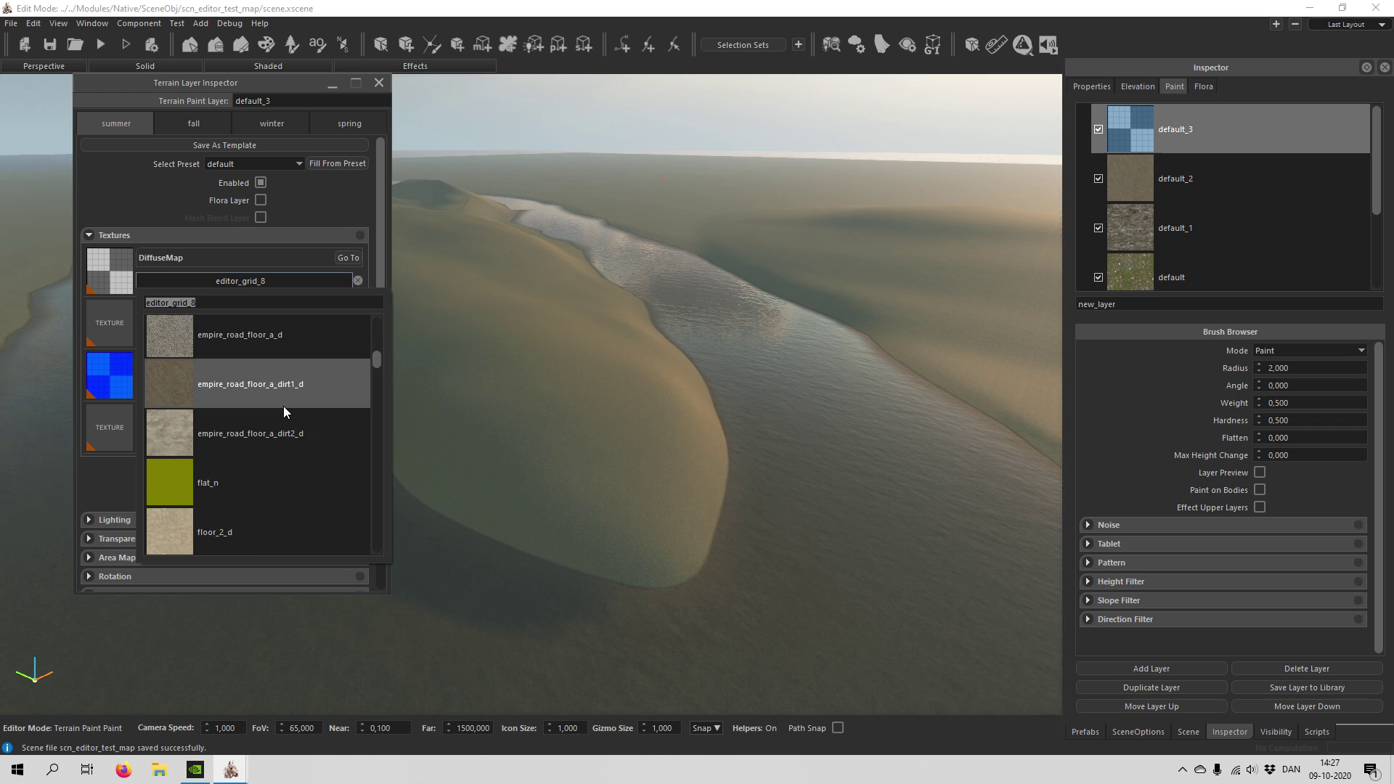
pyautogui.scroll(-3, 284, 396)
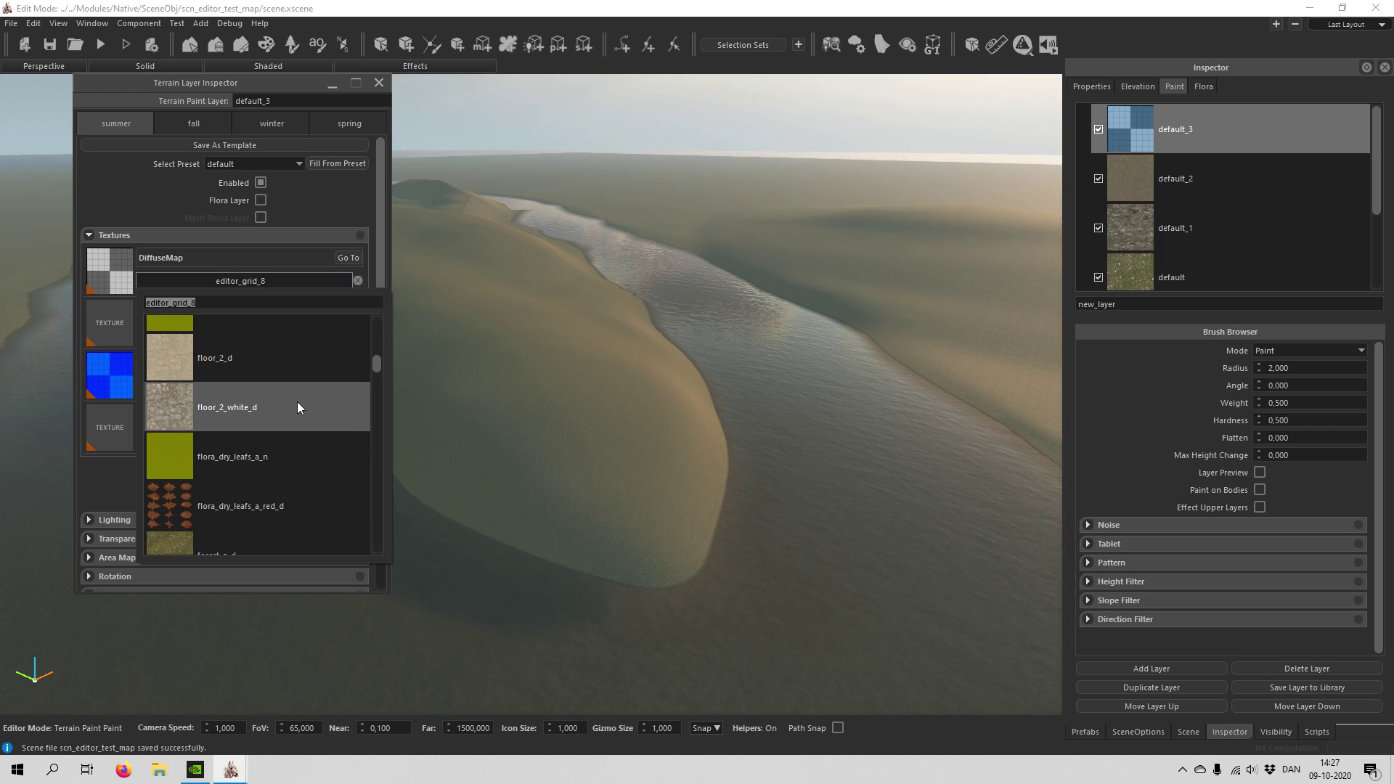
pyautogui.scroll(-3, 289, 406)
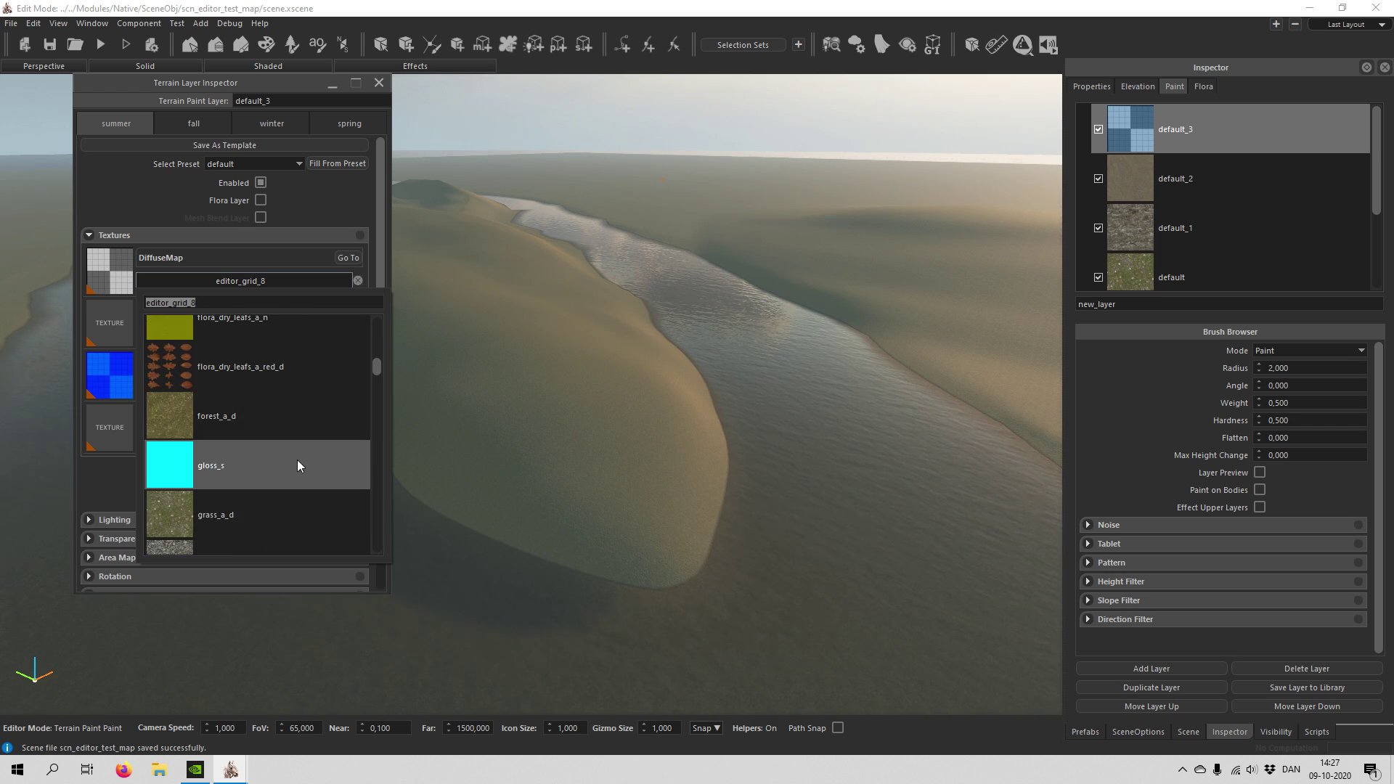
pyautogui.scroll(-2, 258, 473)
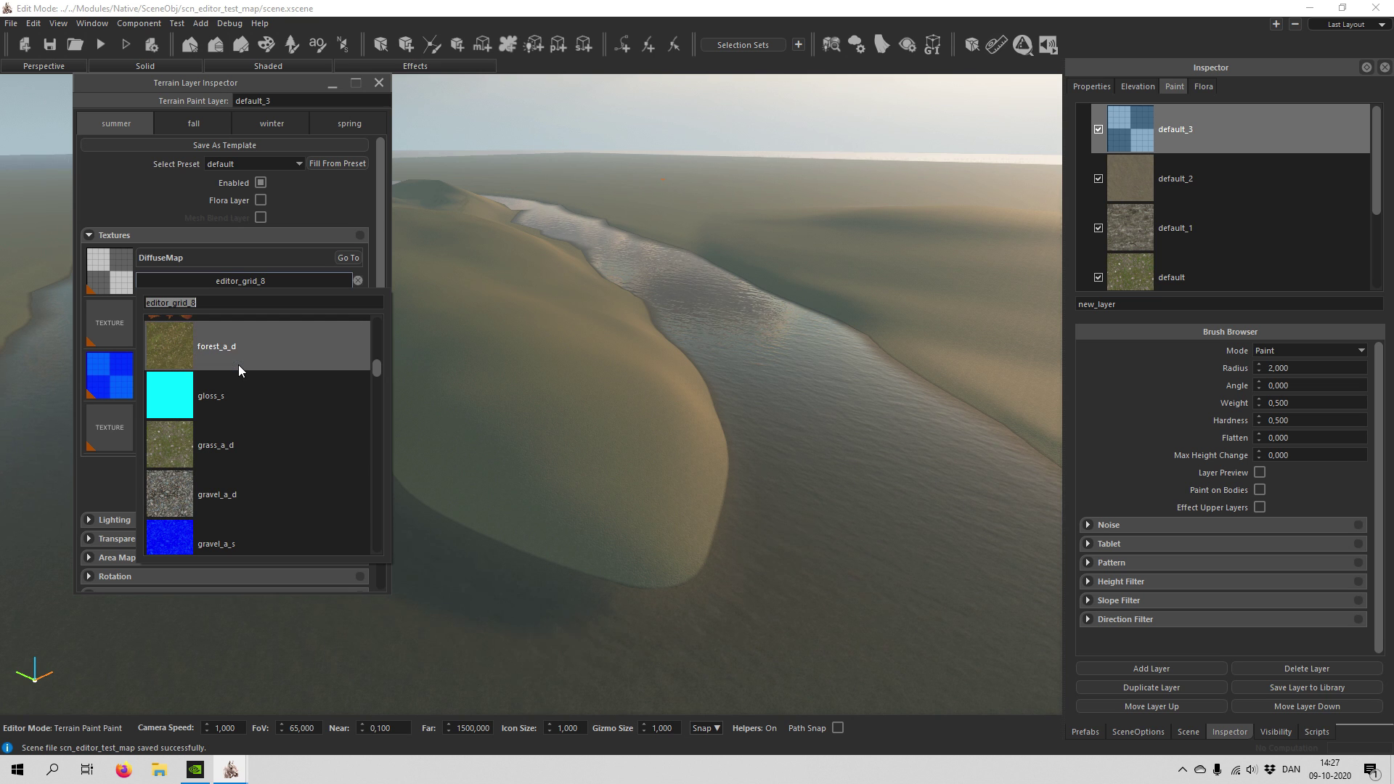
pyautogui.click(262, 347)
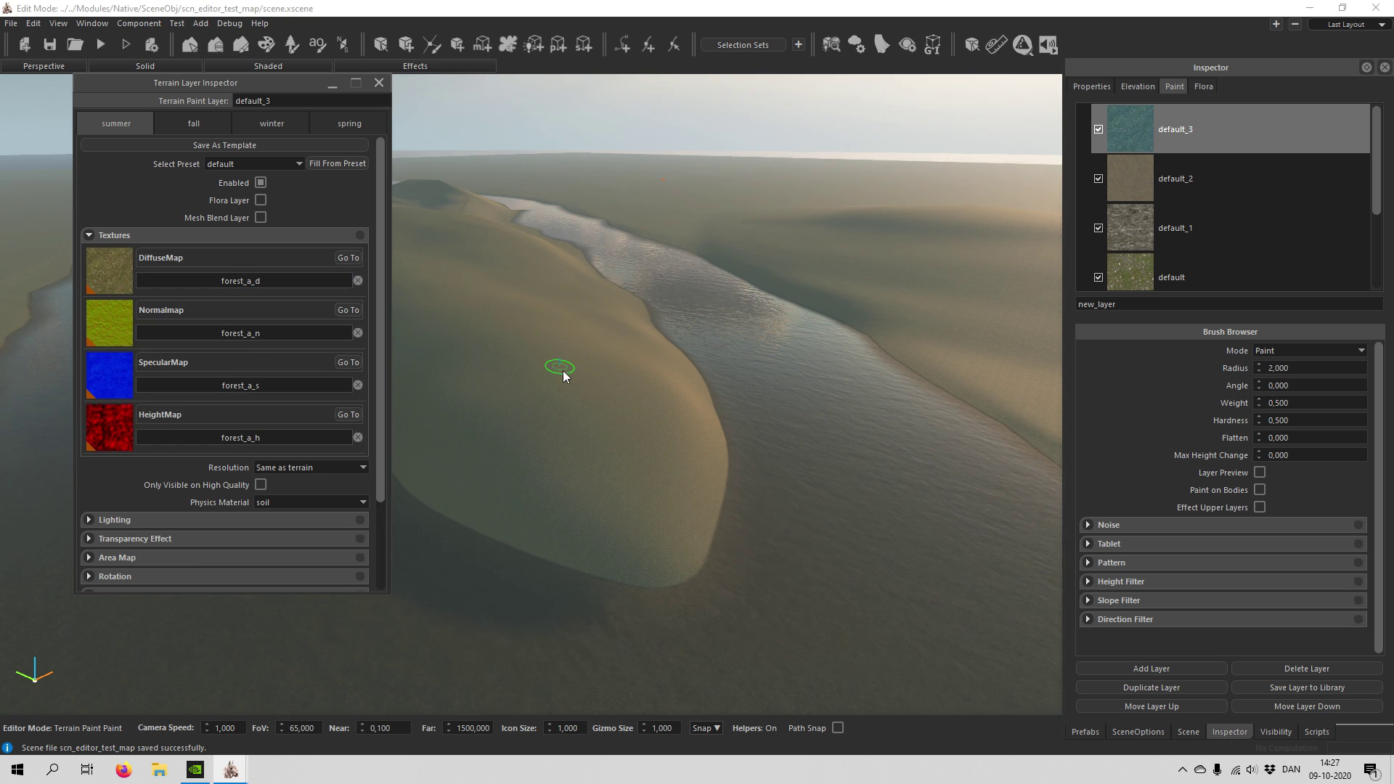
# Step: Set the terrain paint brush radius to 11,117 and paint the forest texture over the near tip of the river island
pyautogui.moveTo(601, 450); pyautogui.dragTo(593, 459, button='right')
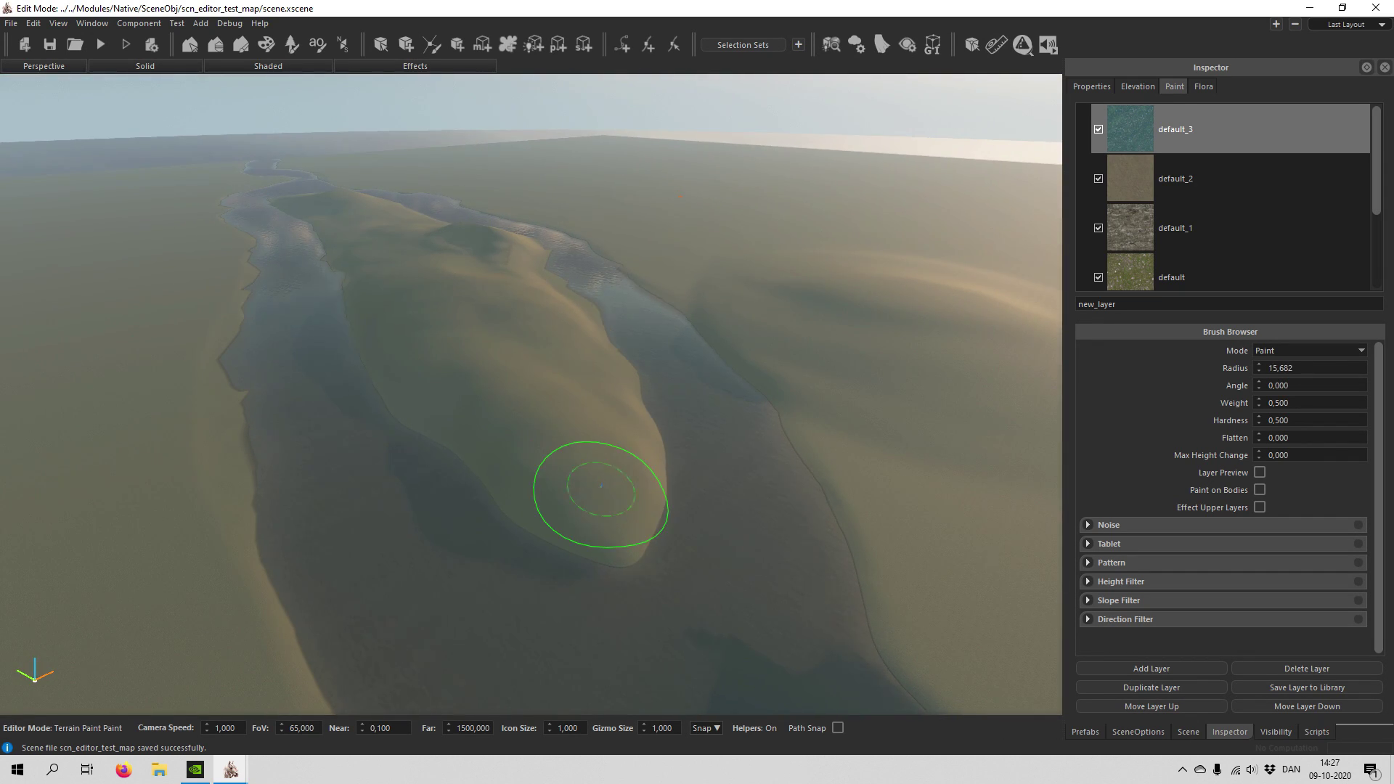
pyautogui.moveTo(601, 487); pyautogui.dragTo(600, 486, button='right')
pyautogui.scroll(-2, 552, 461)
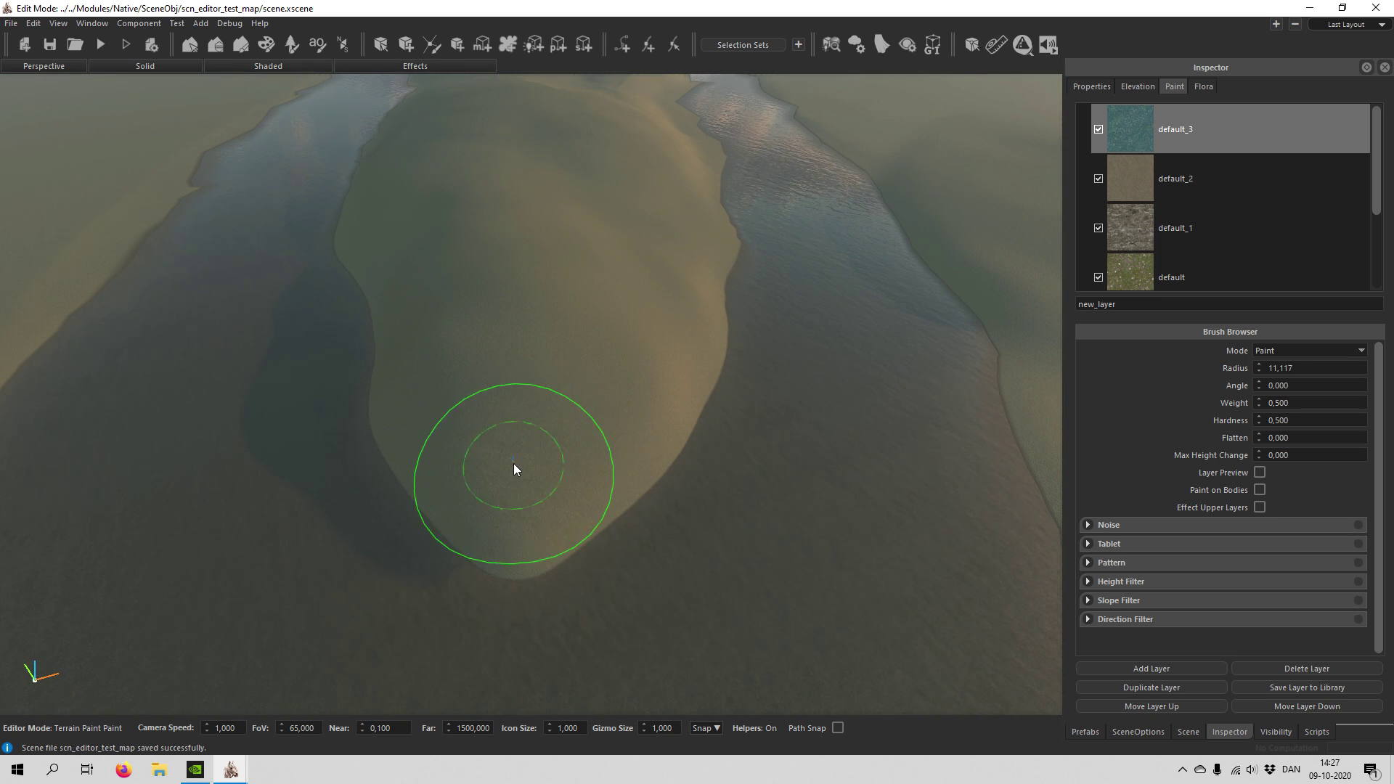
pyautogui.moveTo(514, 469); pyautogui.dragTo(514, 428)
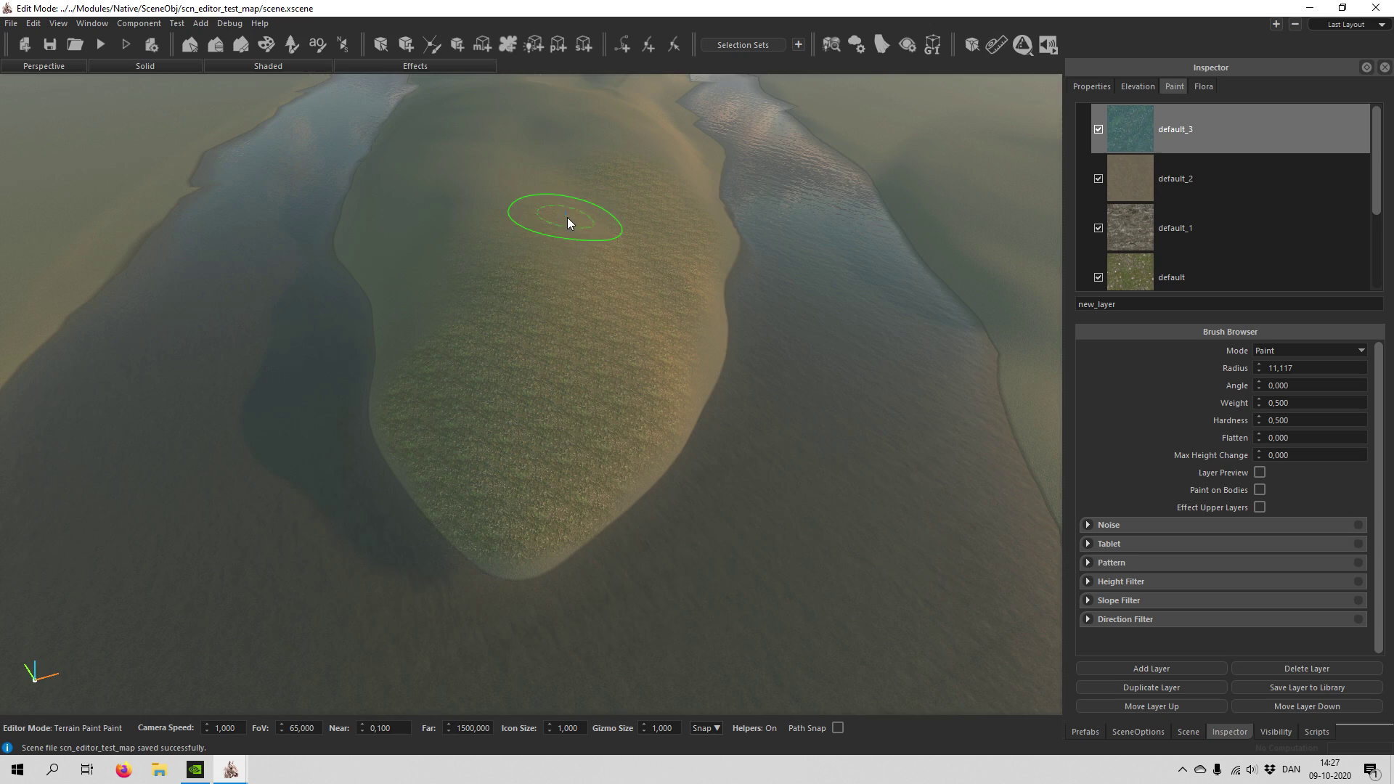
# Step: Extend the forest texture along the island's shaded flank with the same brush
pyautogui.moveTo(535, 270); pyautogui.dragTo(529, 309, button='right')
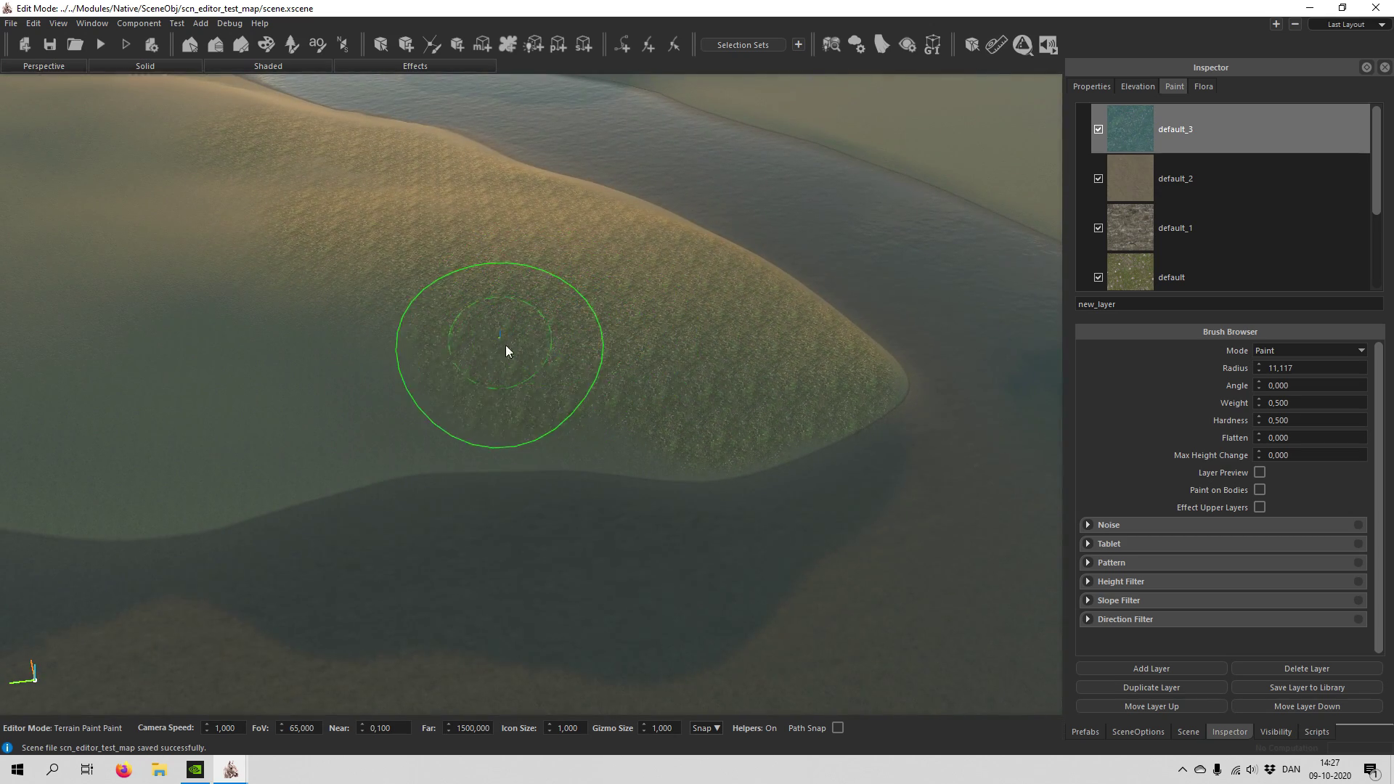
pyautogui.moveTo(507, 351); pyautogui.dragTo(546, 354)
pyautogui.press('s')
pyautogui.press('a')
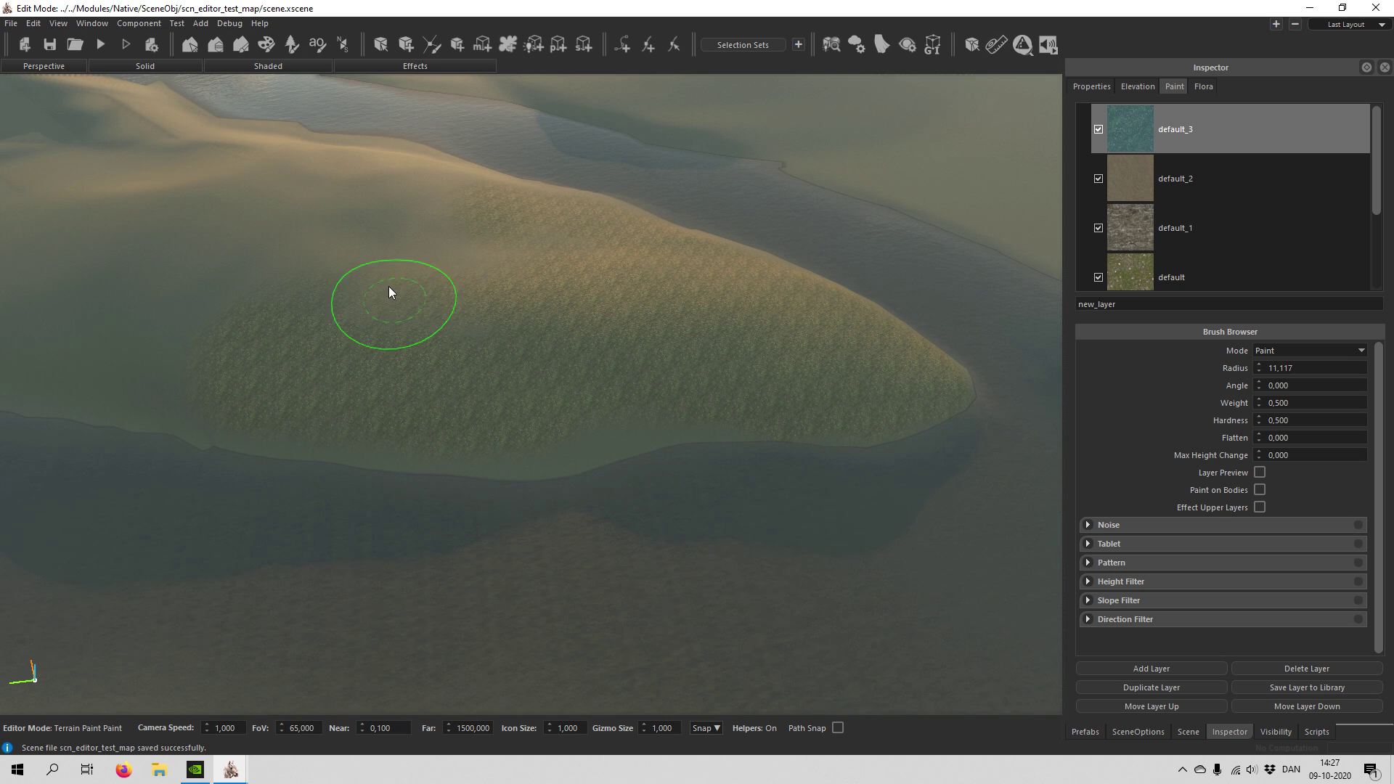
# Step: Enlarge the paint brush radius to 30,877 and cover the middle of the island and its hilltop with the forest texture
pyautogui.press('s')
pyautogui.moveTo(430, 289); pyautogui.dragTo(432, 291, button='right')
pyautogui.press('a')
pyautogui.scroll(-3, 522, 314)
pyautogui.scroll(5, 595, 341)
pyautogui.keyDown('ctrl'); pyautogui.scroll(3, 595, 343); pyautogui.keyUp('ctrl')
pyautogui.moveTo(632, 336); pyautogui.dragTo(267, 357)
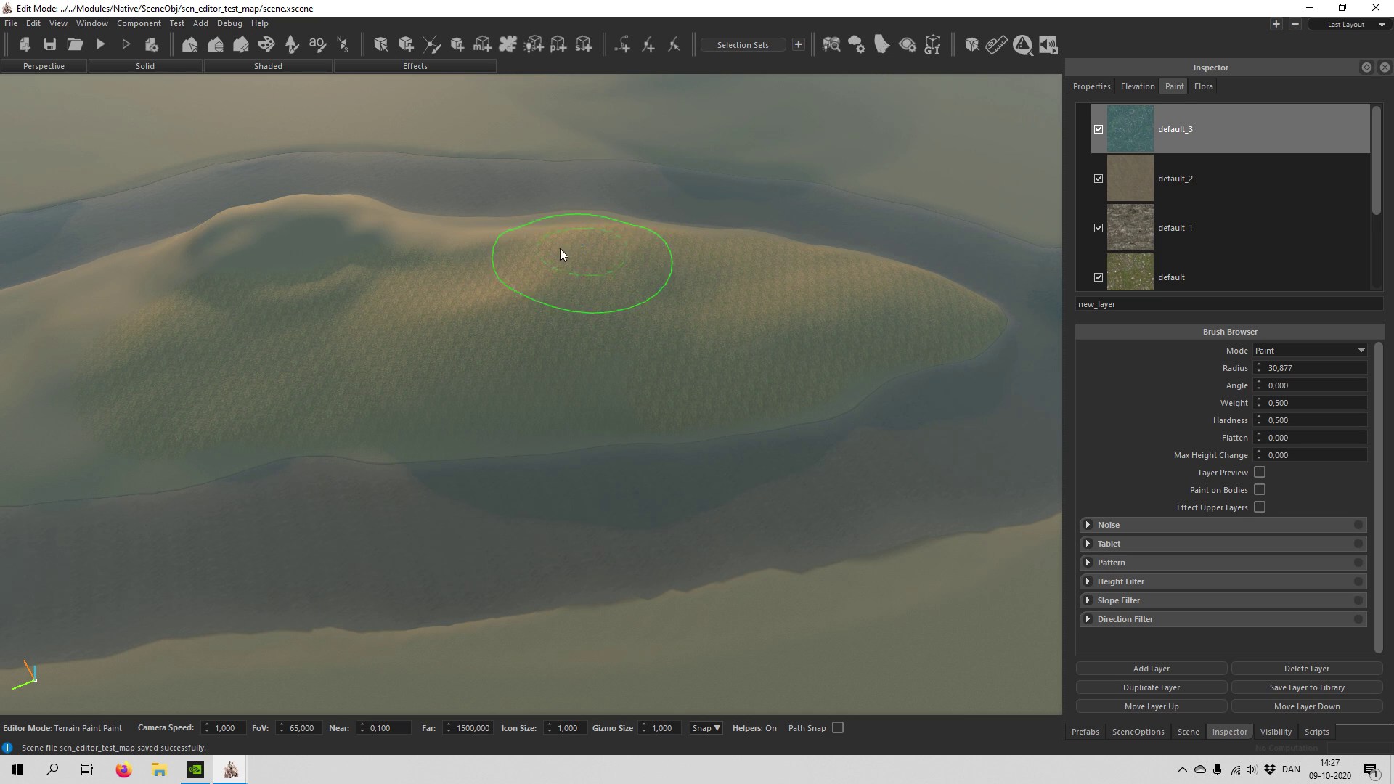
pyautogui.moveTo(254, 270); pyautogui.dragTo(300, 319)
# Step: Continue the forest texture past the hill along the bare ridge towards the island's far end
pyautogui.press('w')
pyautogui.moveTo(300, 320); pyautogui.dragTo(300, 320, button='right')
pyautogui.press('a')
pyautogui.moveTo(766, 365); pyautogui.dragTo(733, 364)
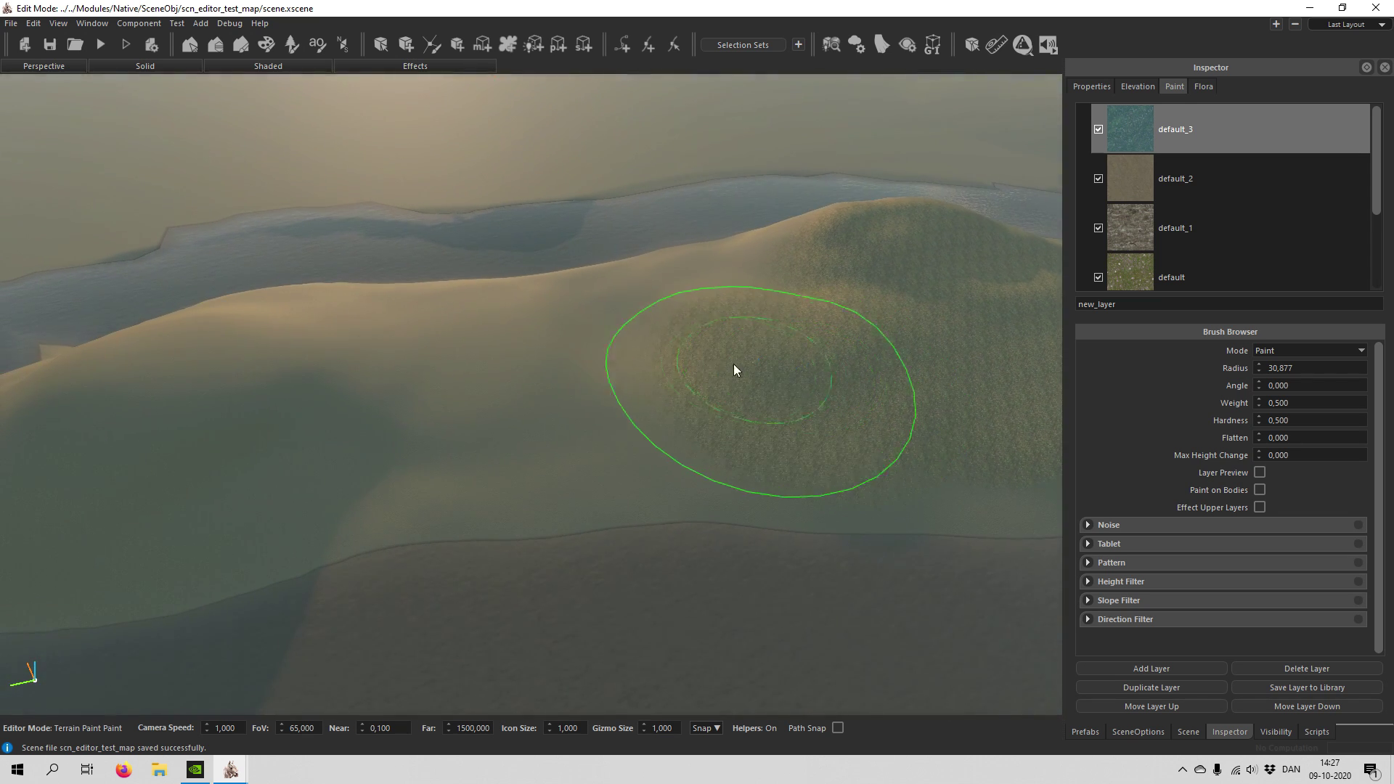
pyautogui.moveTo(481, 371); pyautogui.dragTo(255, 386)
pyautogui.press('a')
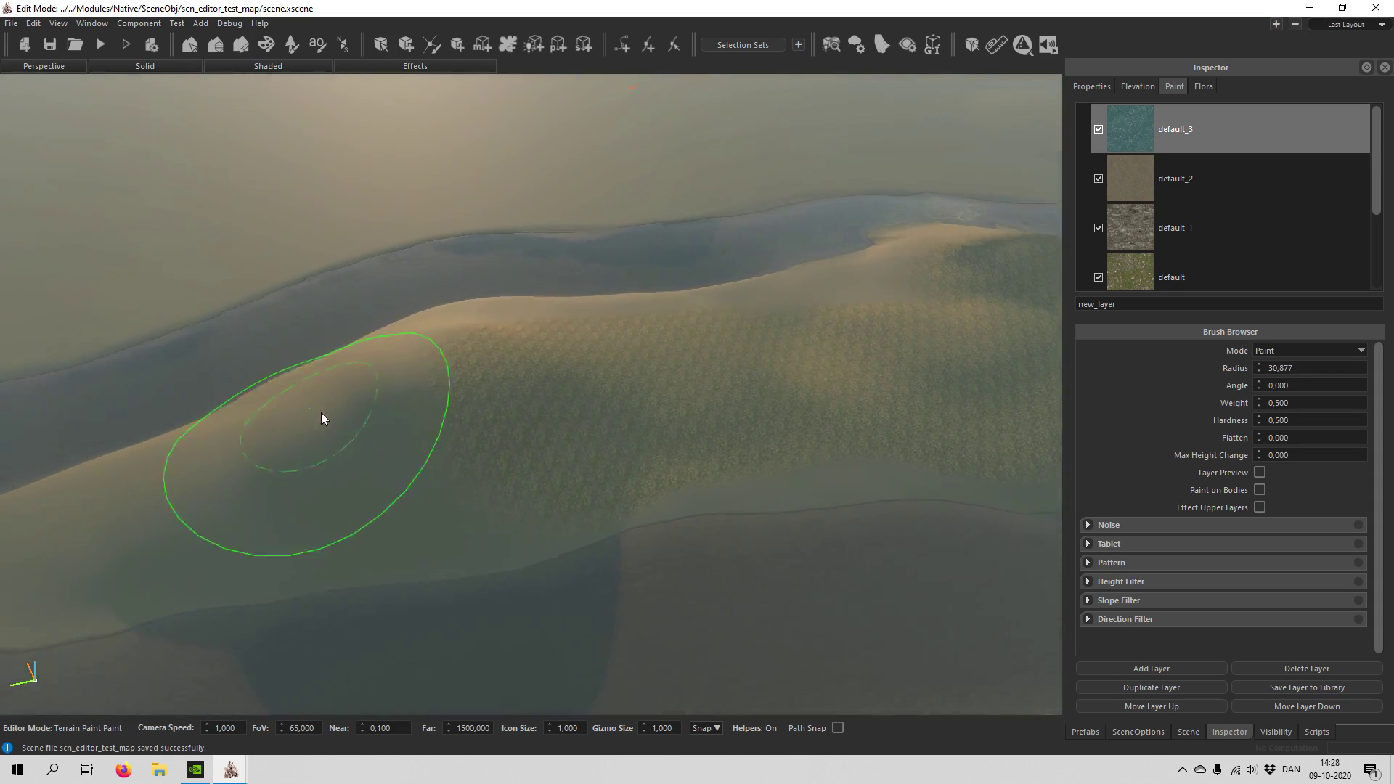
# Step: Reduce the paint brush radius to 21,431 and spread the forest texture down the slope at the island's far end
pyautogui.keyDown('ctrl'); pyautogui.scroll(-1, 495, 433); pyautogui.keyUp('ctrl')
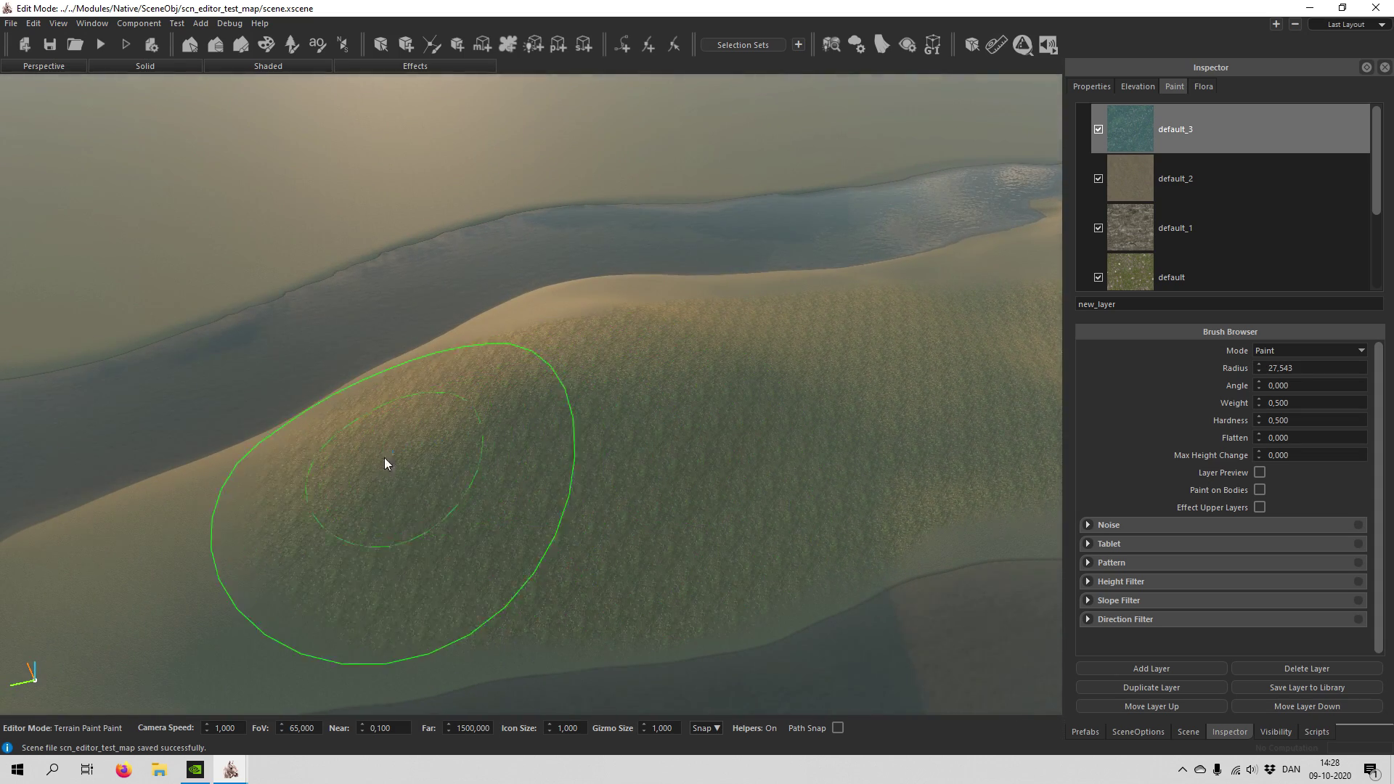
pyautogui.press('s')
pyautogui.moveTo(334, 469); pyautogui.dragTo(334, 469, button='right')
pyautogui.keyDown('ctrl'); pyautogui.scroll(-2, 465, 462); pyautogui.keyUp('ctrl')
pyautogui.press('s')
pyautogui.moveTo(513, 459); pyautogui.dragTo(561, 459)
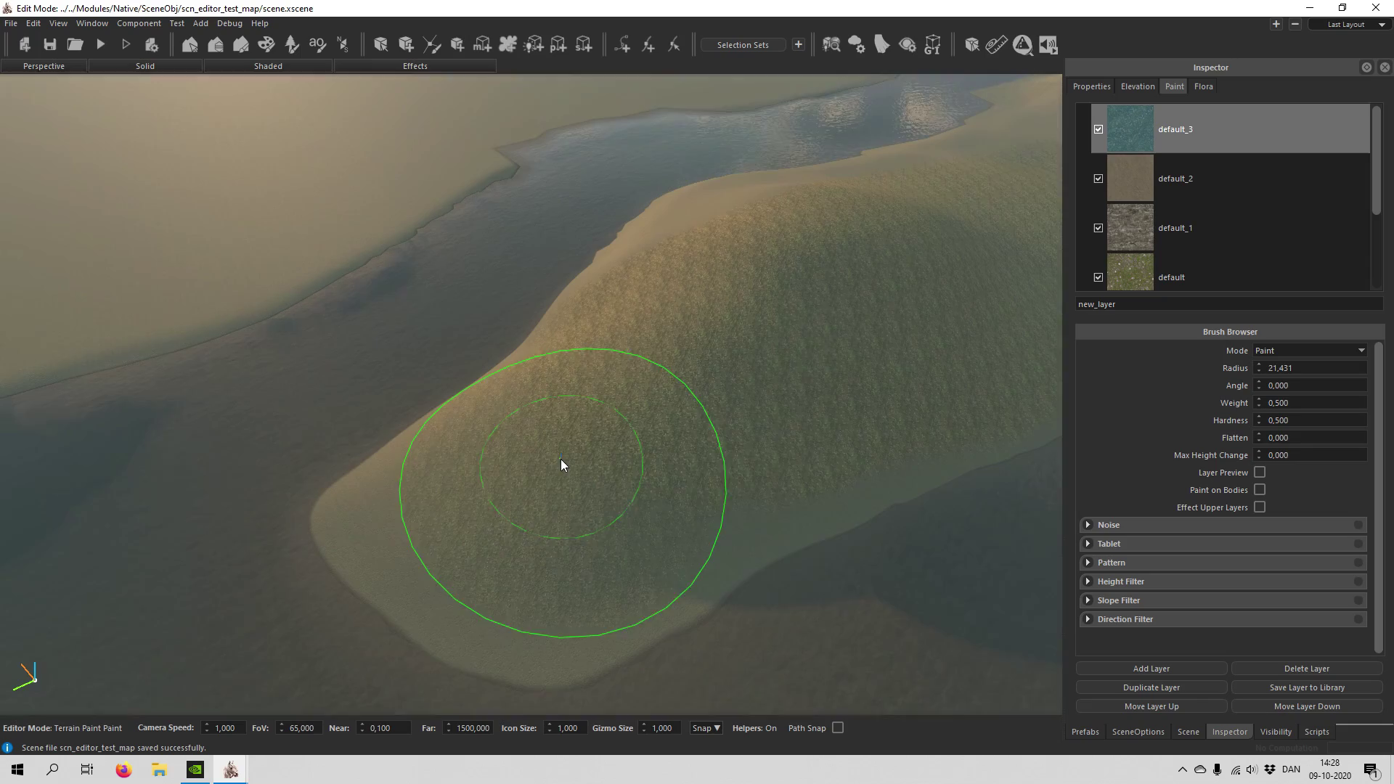
# Step: Reduce the paint brush radius to 9,411 and fill in the forest texture near the shoreline of the island's far end
pyautogui.keyDown('ctrl'); pyautogui.scroll(-3, 555, 468); pyautogui.keyUp('ctrl')
pyautogui.keyDown('ctrl'); pyautogui.scroll(-4, 447, 488); pyautogui.keyUp('ctrl')
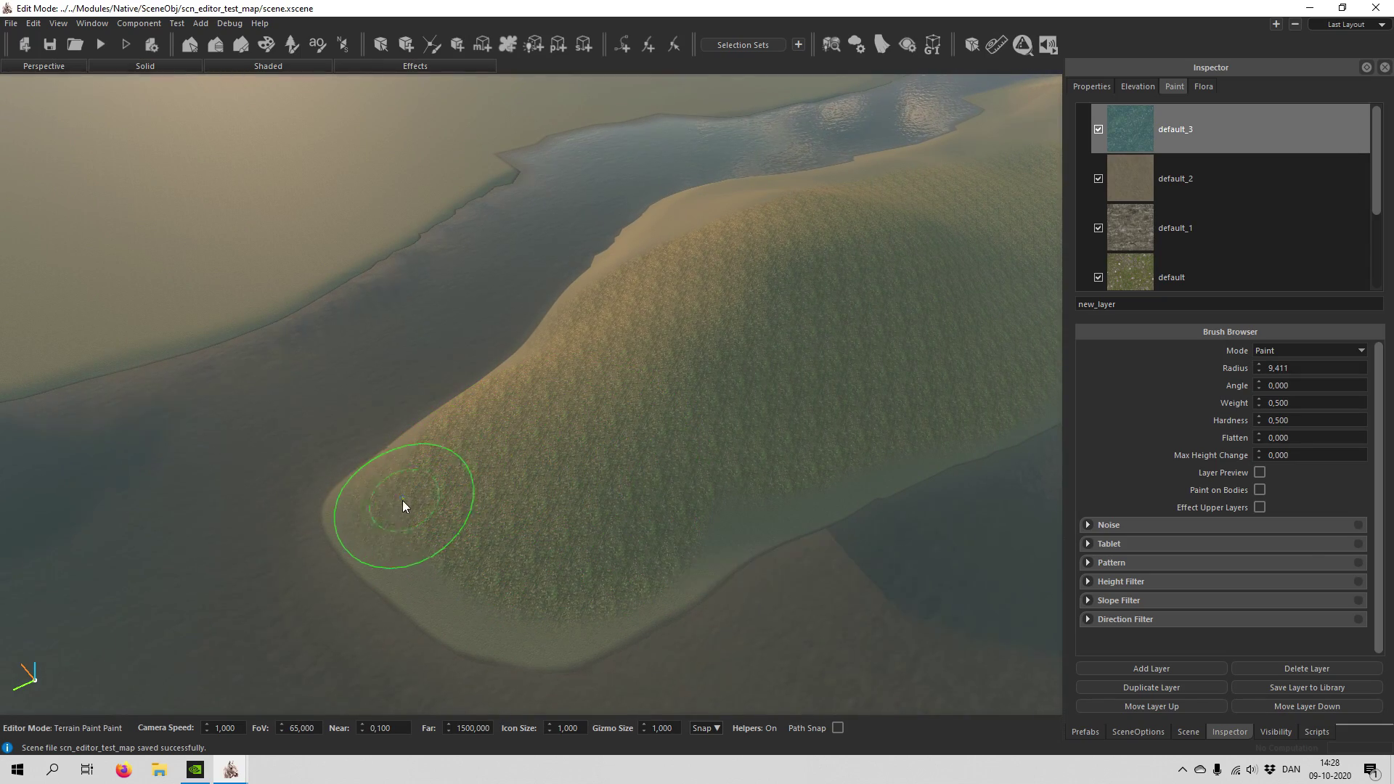
pyautogui.moveTo(427, 475)
pyautogui.mouseDown(button='right')
pyautogui.moveTo(467, 451)
pyautogui.moveTo(467, 467)
pyautogui.moveTo(520, 425)
pyautogui.mouseUp(button='right')
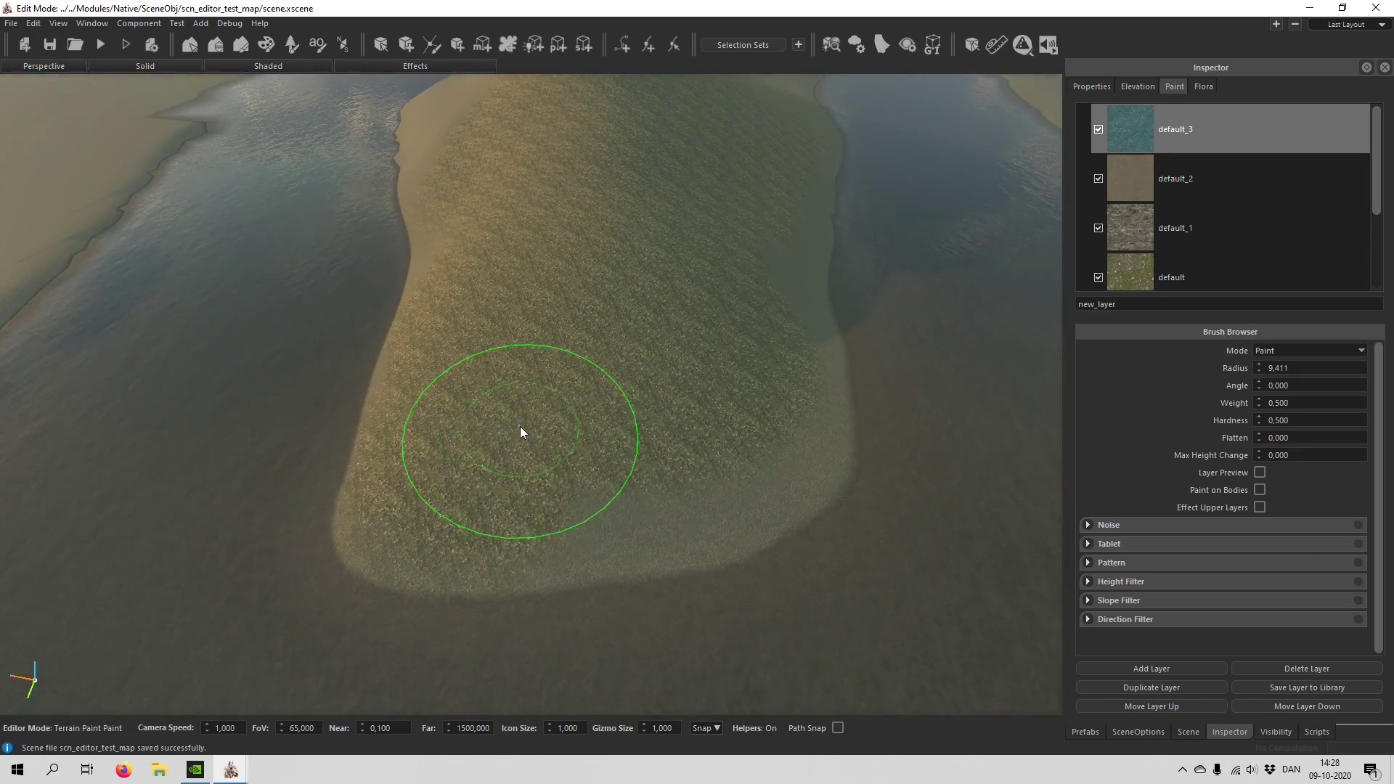
pyautogui.moveTo(729, 392); pyautogui.dragTo(677, 428, button='right')
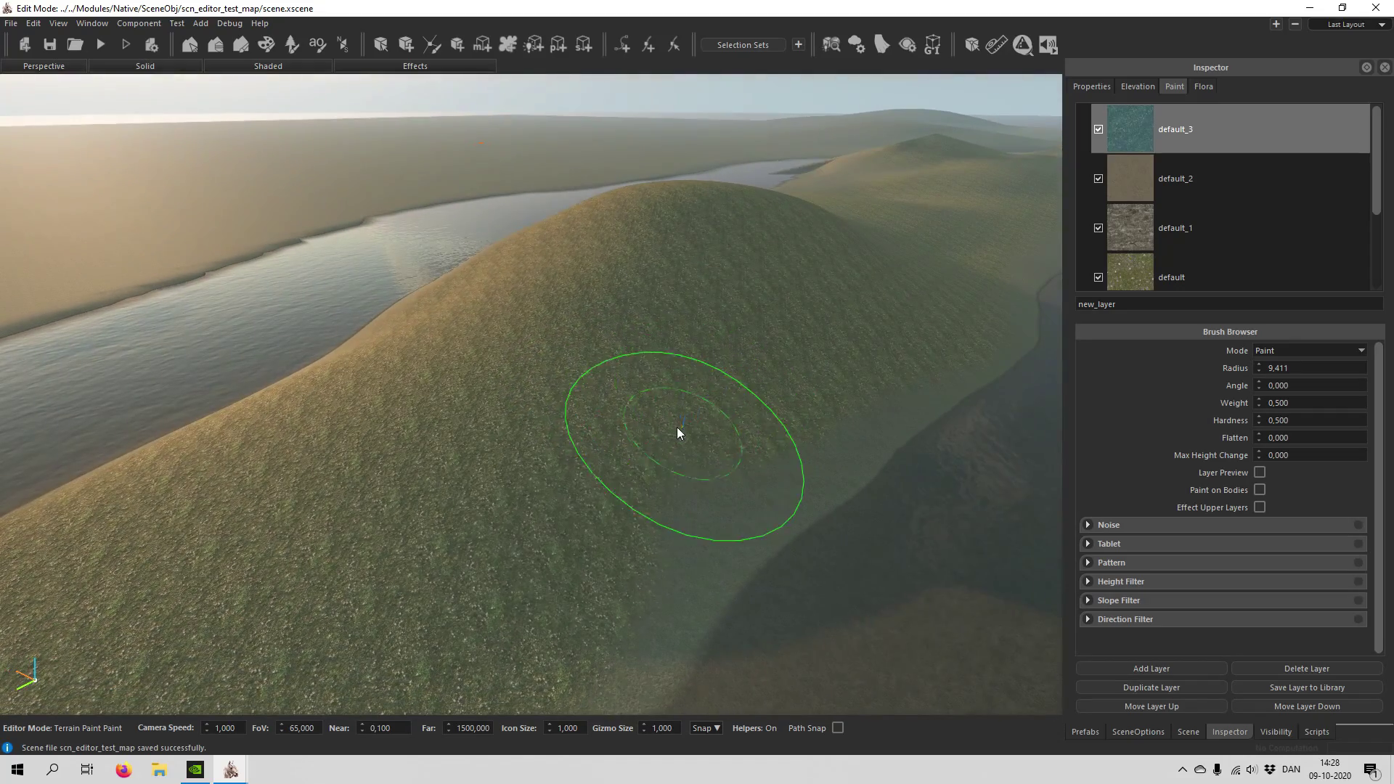
pyautogui.moveTo(559, 488); pyautogui.dragTo(648, 468, button='right')
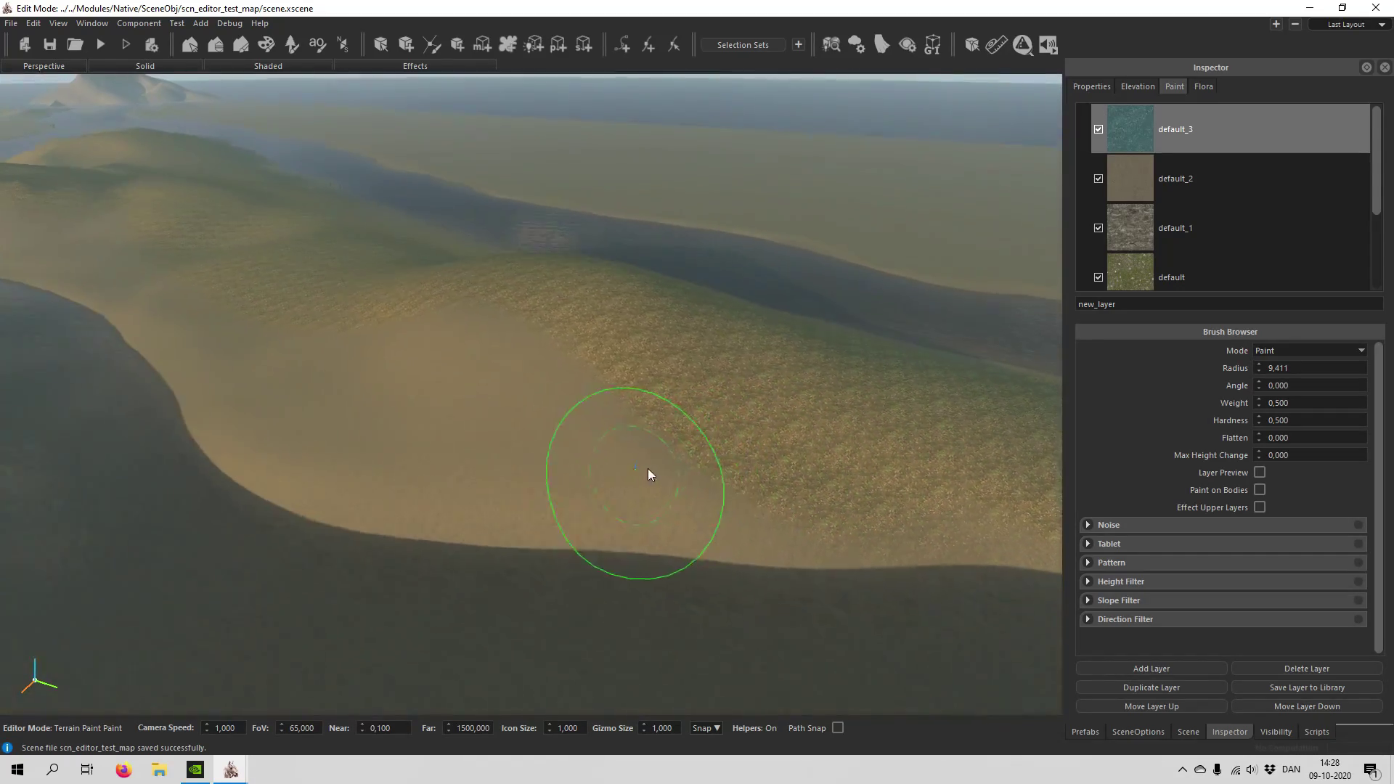
# Step: Fill the remaining bare patches along the island's shoreline slopes with the forest texture, using the 9,411 radius paint brush
pyautogui.moveTo(587, 436); pyautogui.dragTo(402, 424)
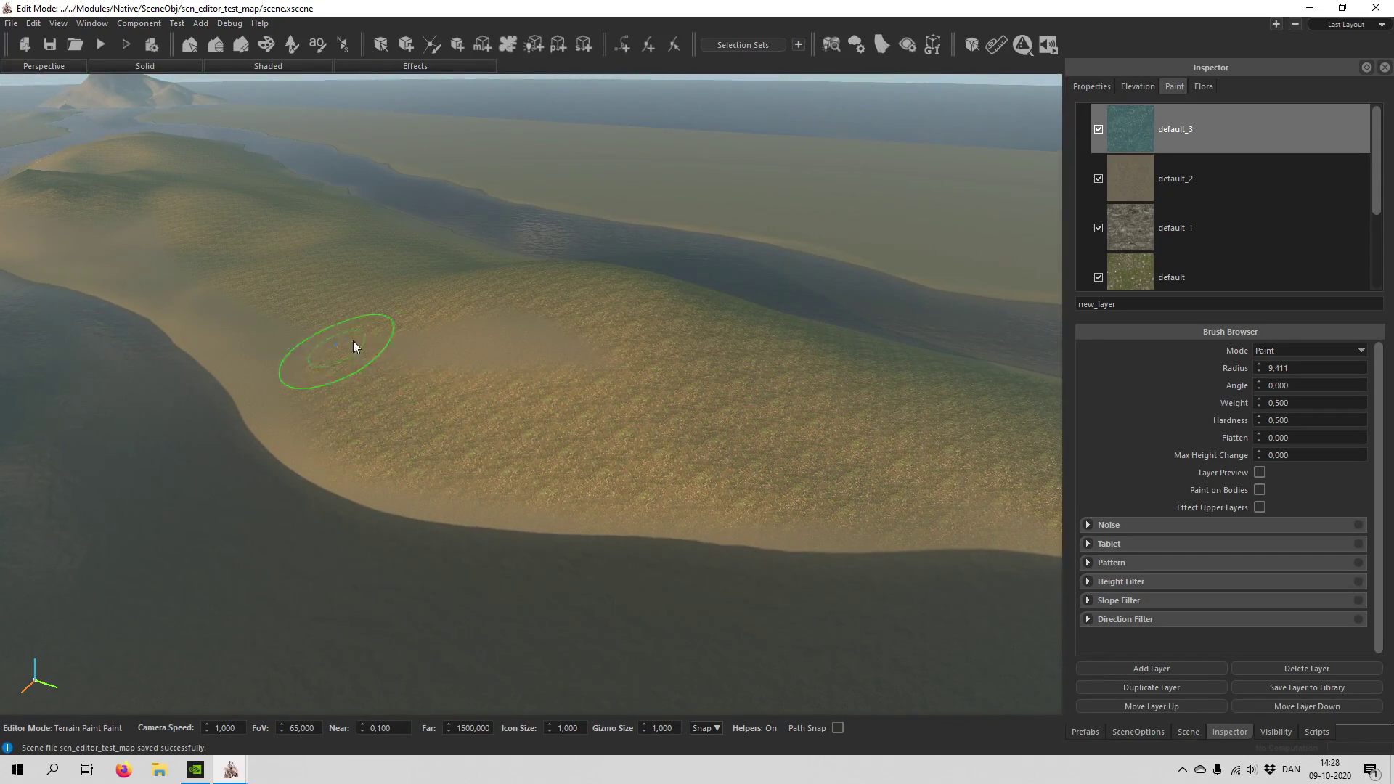
pyautogui.moveTo(606, 340); pyautogui.dragTo(638, 382, button='right')
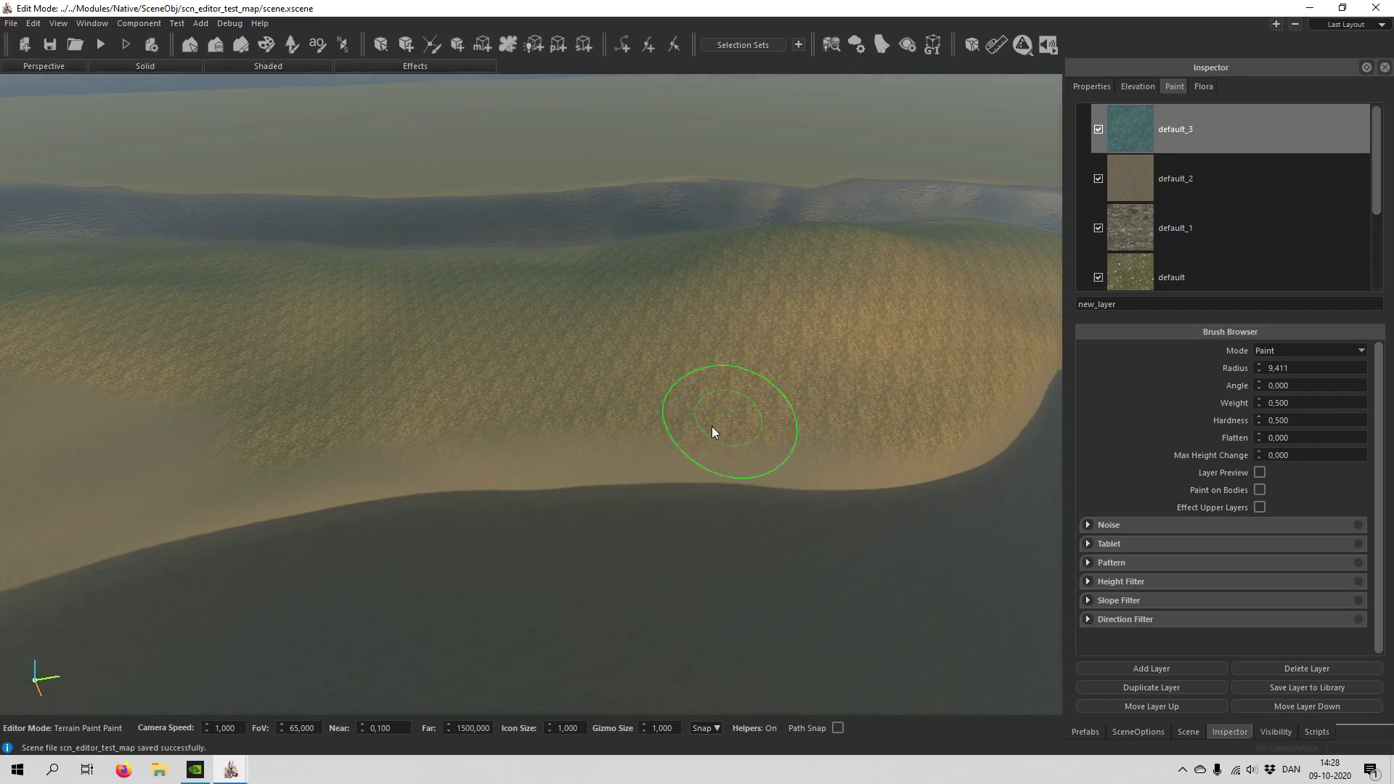
pyautogui.moveTo(550, 464); pyautogui.dragTo(569, 470, button='right')
pyautogui.moveTo(748, 350); pyautogui.dragTo(502, 418)
pyautogui.scroll(-2, 741, 418)
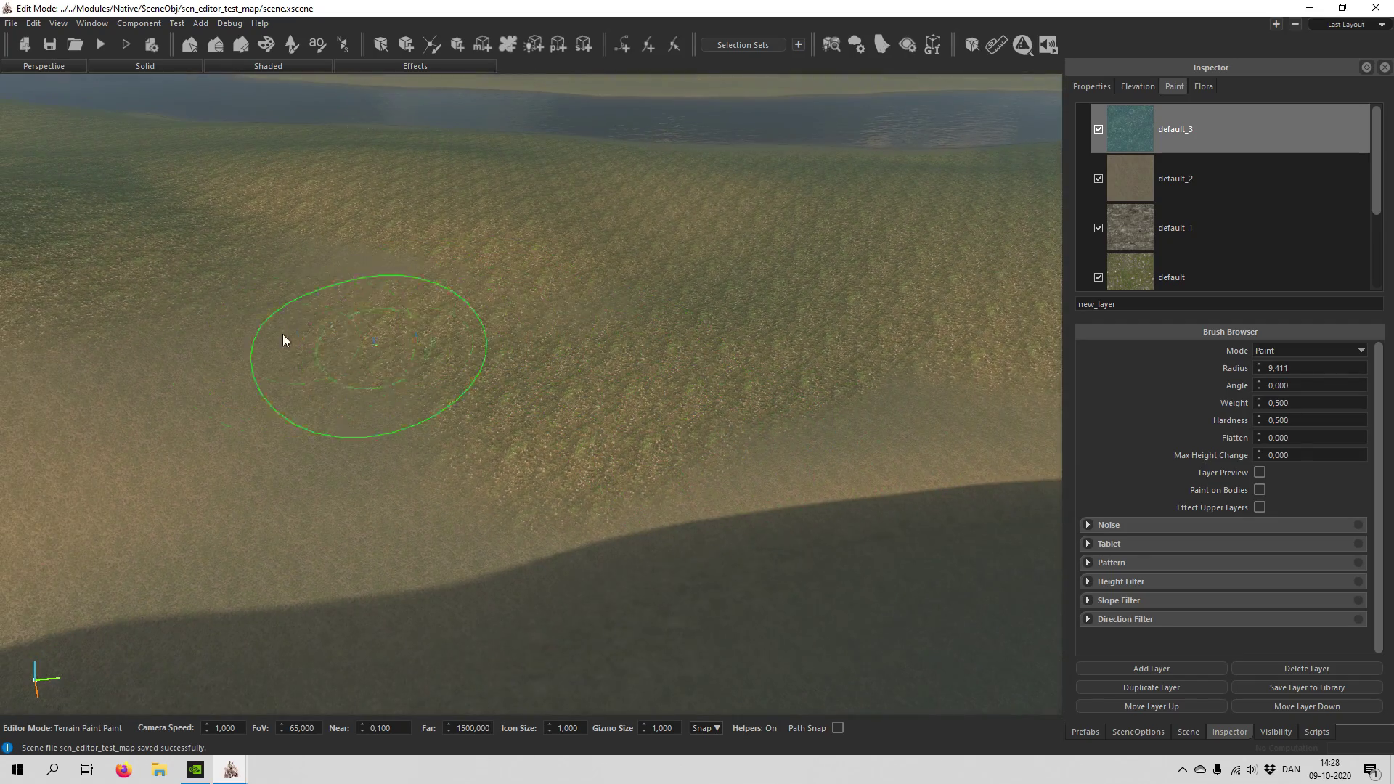
pyautogui.moveTo(135, 431)
pyautogui.mouseDown(button='right')
pyautogui.moveTo(407, 366)
pyautogui.moveTo(359, 378)
pyautogui.moveTo(520, 411)
pyautogui.moveTo(328, 430)
pyautogui.moveTo(146, 392)
pyautogui.moveTo(249, 398)
pyautogui.moveTo(274, 368)
pyautogui.moveTo(592, 410)
pyautogui.moveTo(754, 373)
pyautogui.moveTo(513, 401)
pyautogui.mouseUp(button='right')
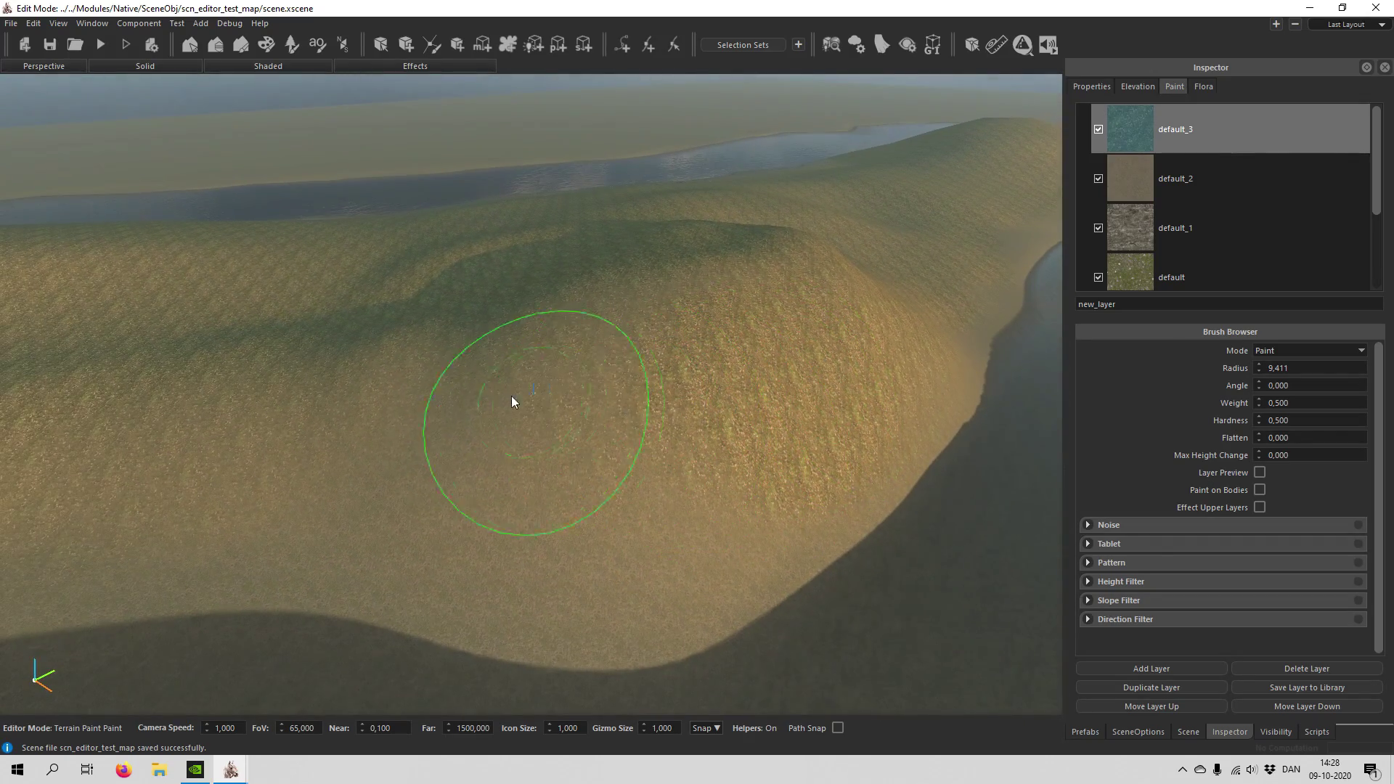
pyautogui.moveTo(752, 495)
pyautogui.mouseDown(button='right')
pyautogui.moveTo(639, 429)
pyautogui.moveTo(742, 356)
pyautogui.moveTo(714, 407)
pyautogui.moveTo(398, 436)
pyautogui.moveTo(456, 433)
pyautogui.moveTo(500, 482)
pyautogui.moveTo(435, 467)
pyautogui.moveTo(486, 437)
pyautogui.mouseUp(button='right')
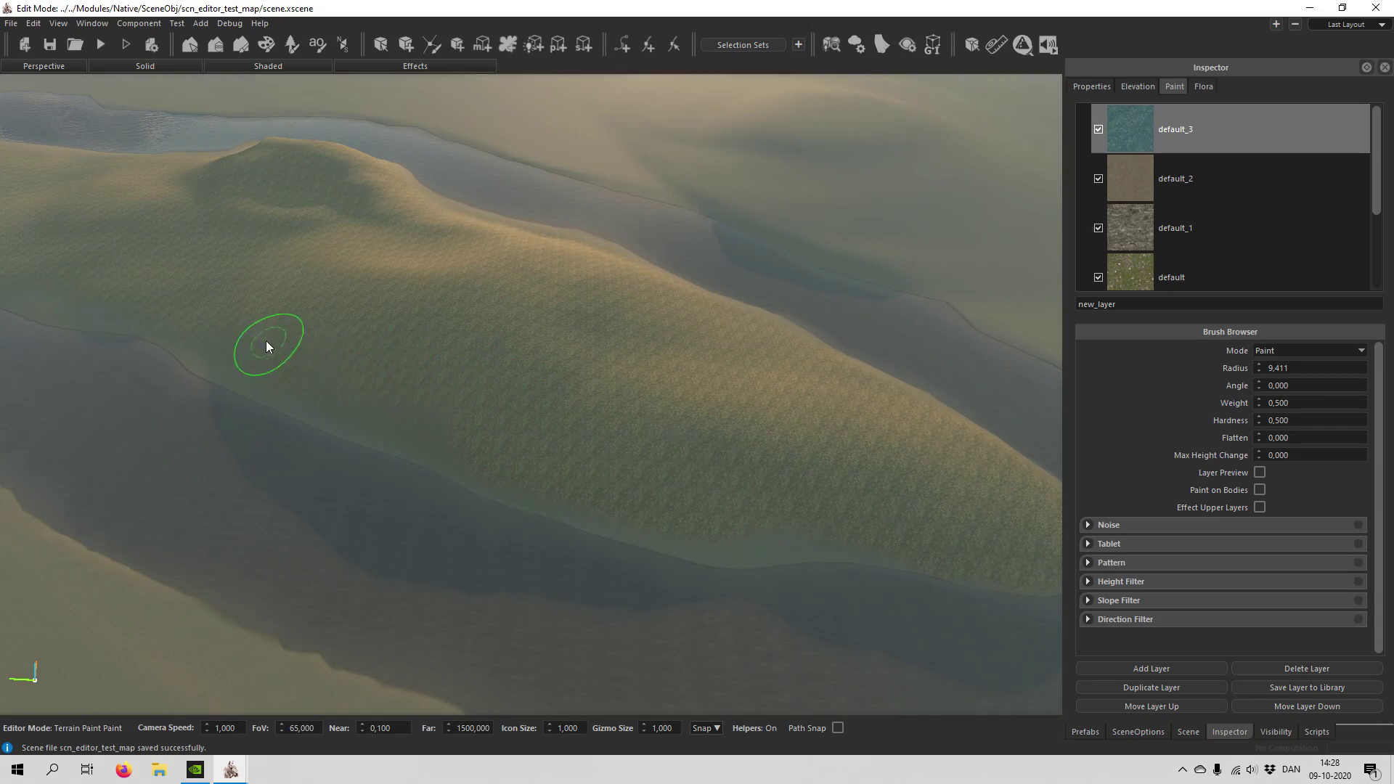
# Step: Enable Parallax in the Lighting settings of the default_3 paint layer
pyautogui.moveTo(545, 383)
pyautogui.mouseDown(button='right')
pyautogui.moveTo(457, 381)
pyautogui.moveTo(545, 385)
pyautogui.moveTo(581, 406)
pyautogui.mouseUp(button='right')
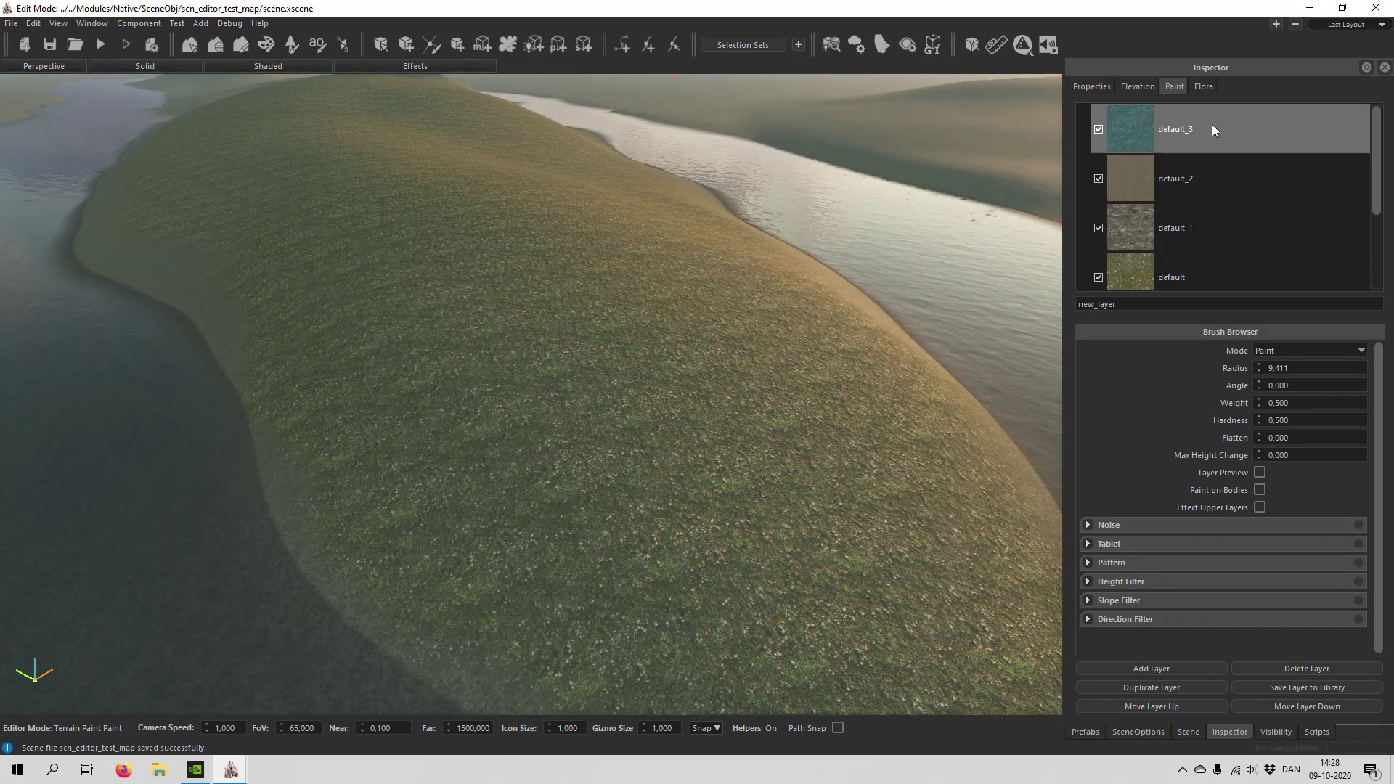
pyautogui.moveTo(587, 469); pyautogui.dragTo(507, 467, button='right')
pyautogui.moveTo(625, 392)
pyautogui.mouseDown(button='right')
pyautogui.moveTo(626, 349)
pyautogui.moveTo(625, 392)
pyautogui.mouseUp(button='right')
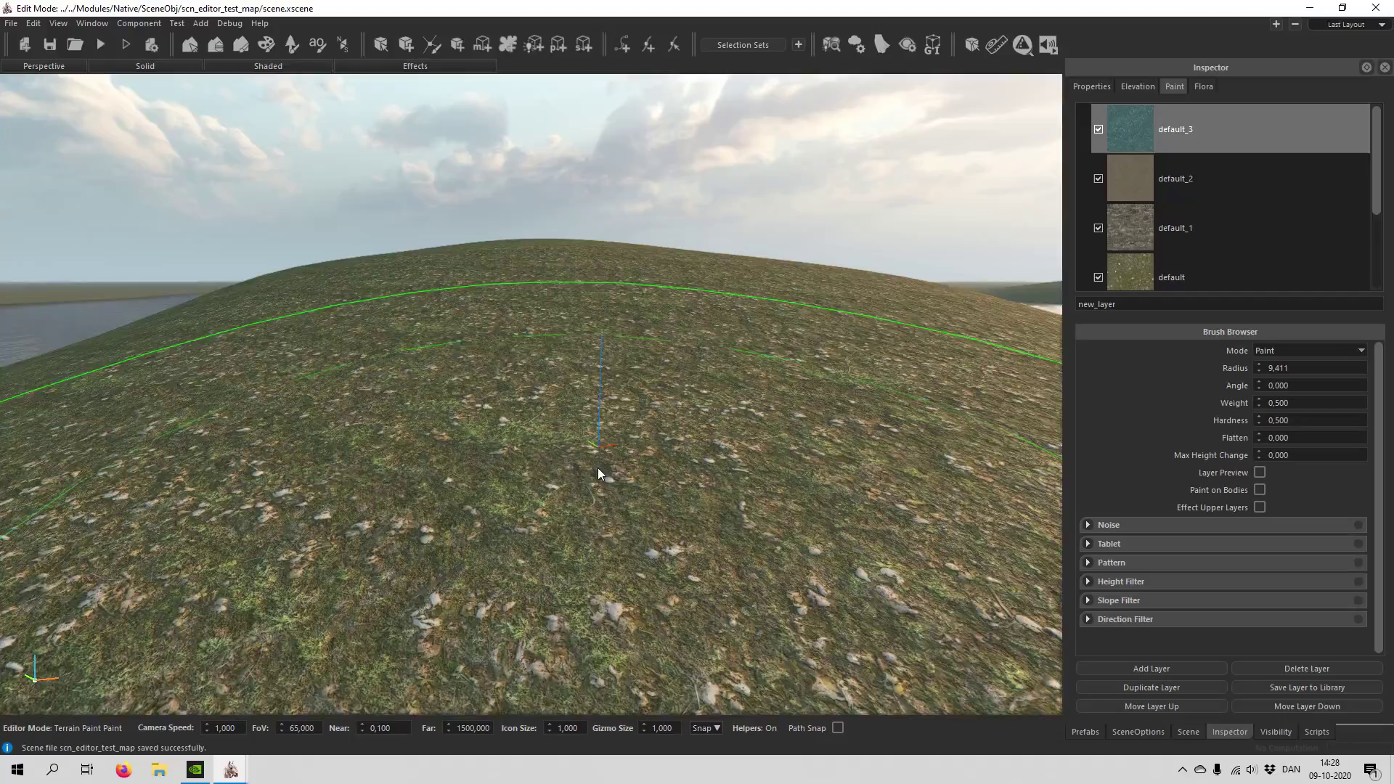
pyautogui.moveTo(599, 468); pyautogui.dragTo(547, 576, button='right')
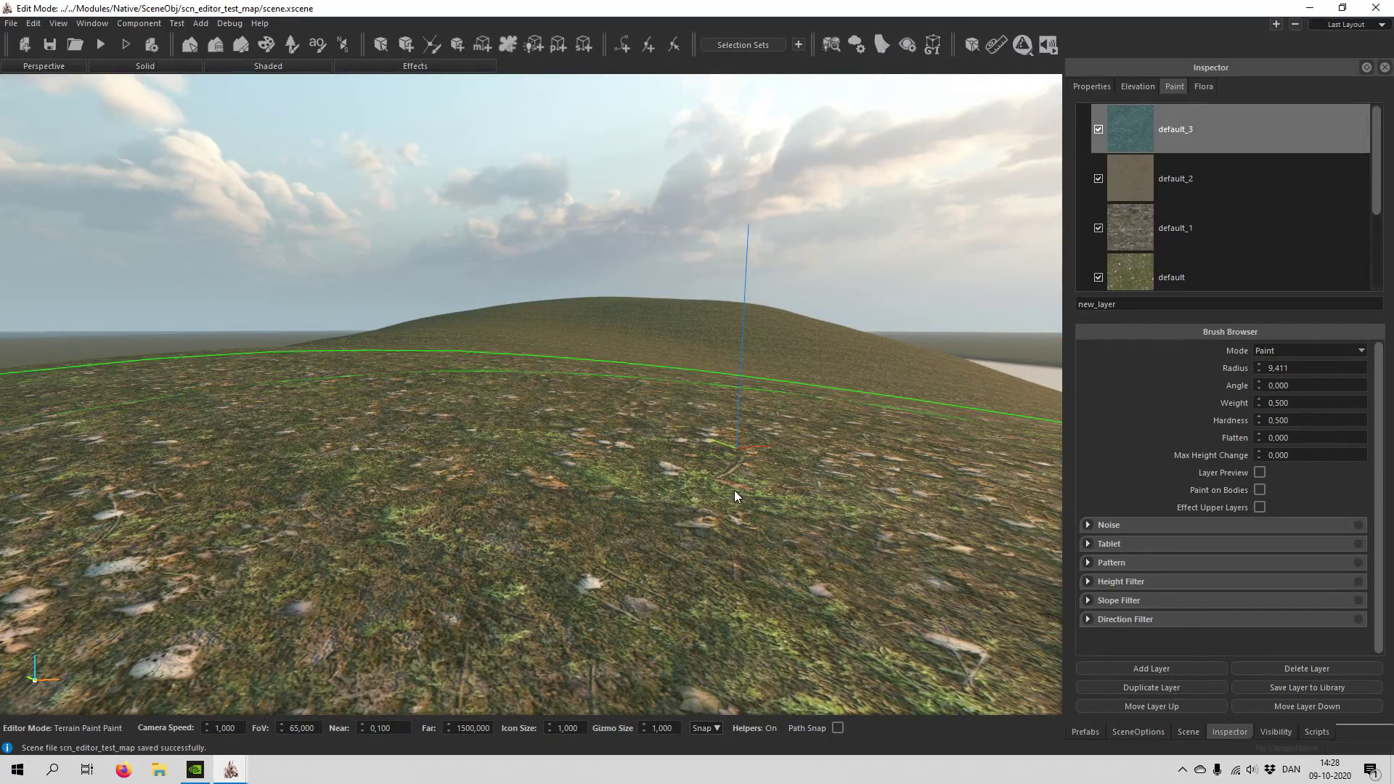
pyautogui.moveTo(495, 450)
pyautogui.mouseDown(button='right')
pyautogui.moveTo(464, 454)
pyautogui.moveTo(501, 436)
pyautogui.mouseUp(button='right')
pyautogui.moveTo(568, 405); pyautogui.dragTo(574, 472, button='right')
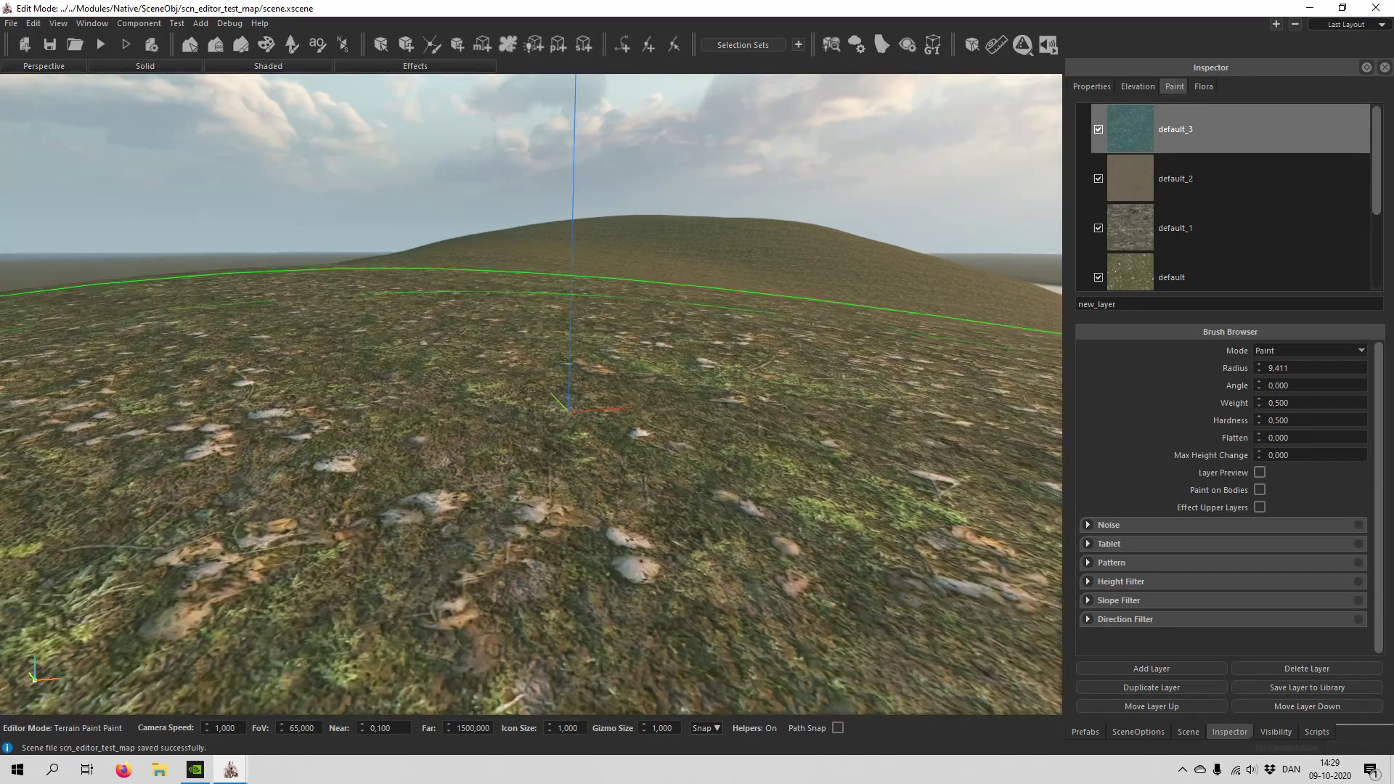
pyautogui.doubleClick(1247, 134)
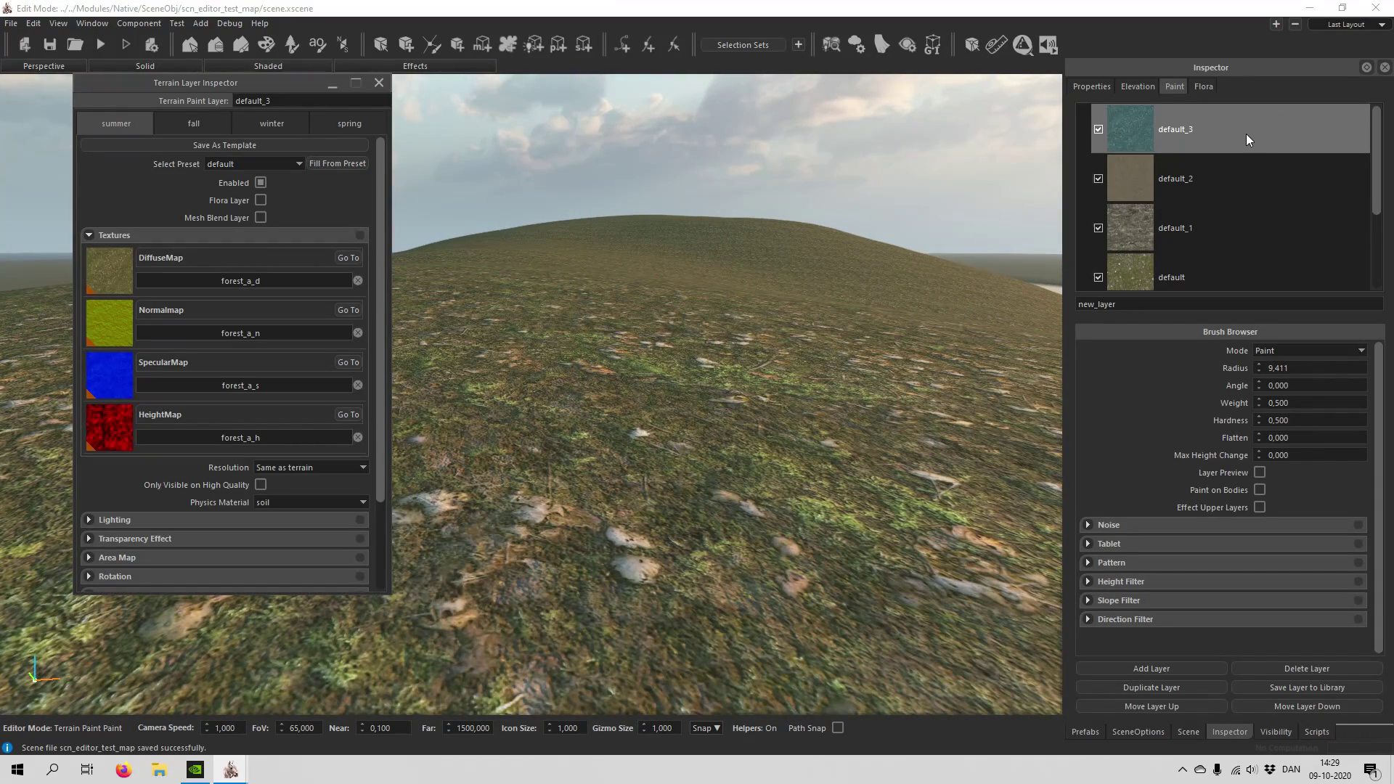
pyautogui.scroll(-3, 206, 330)
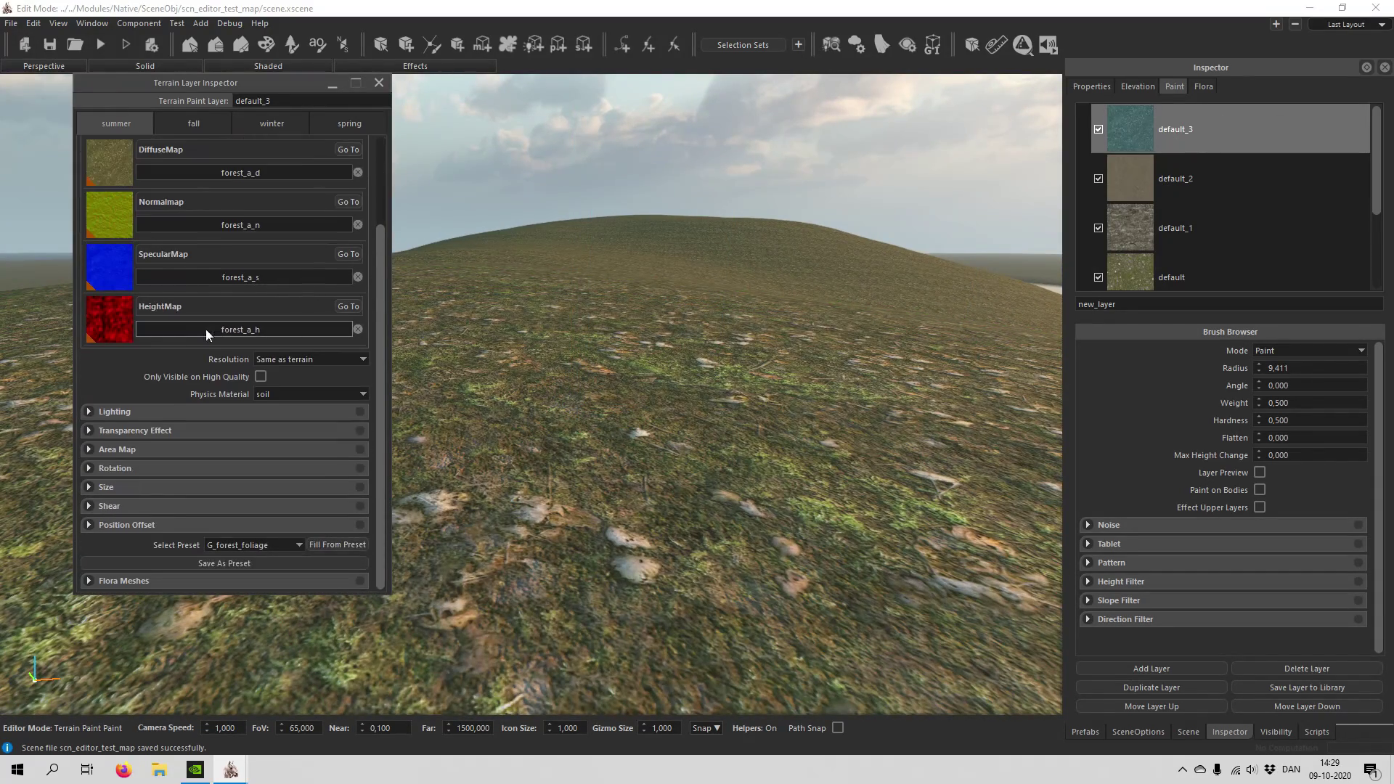
pyautogui.click(90, 413)
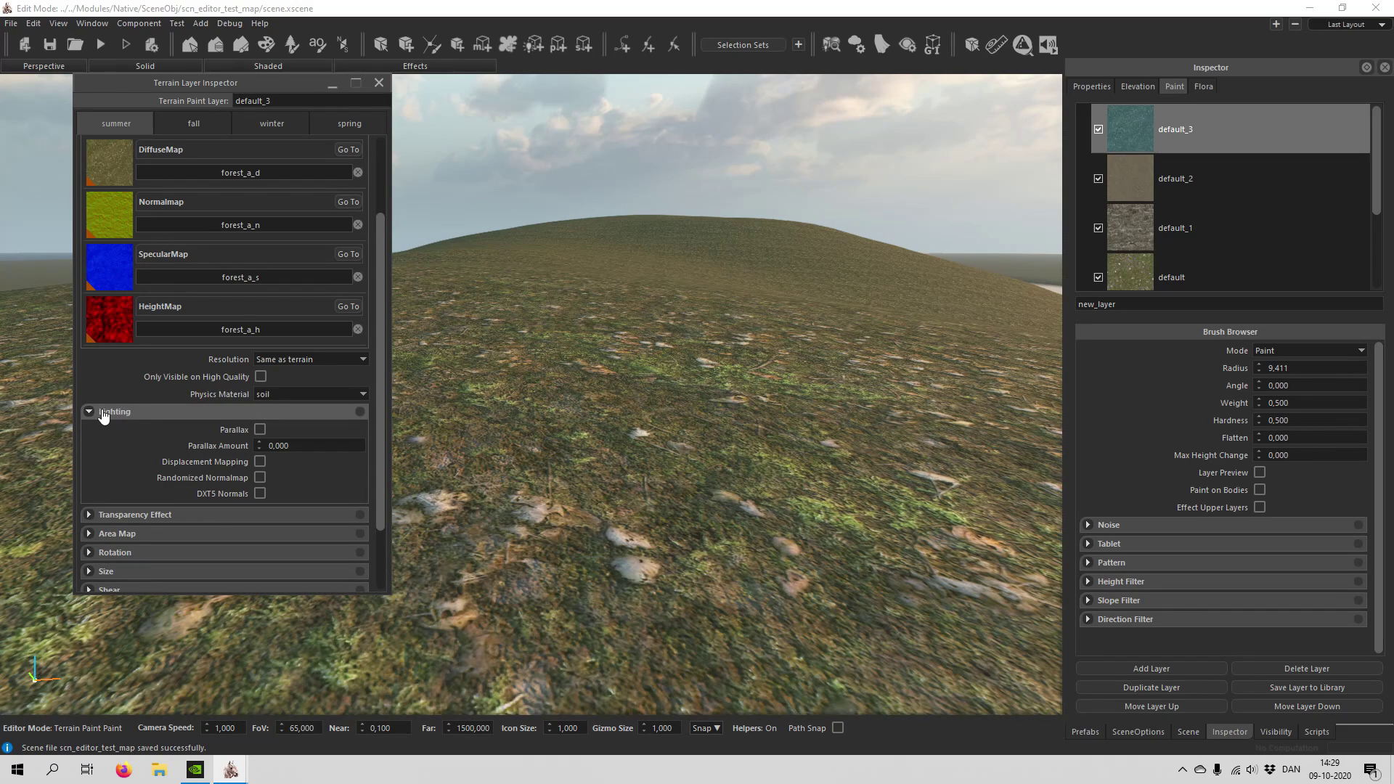
pyautogui.click(260, 429)
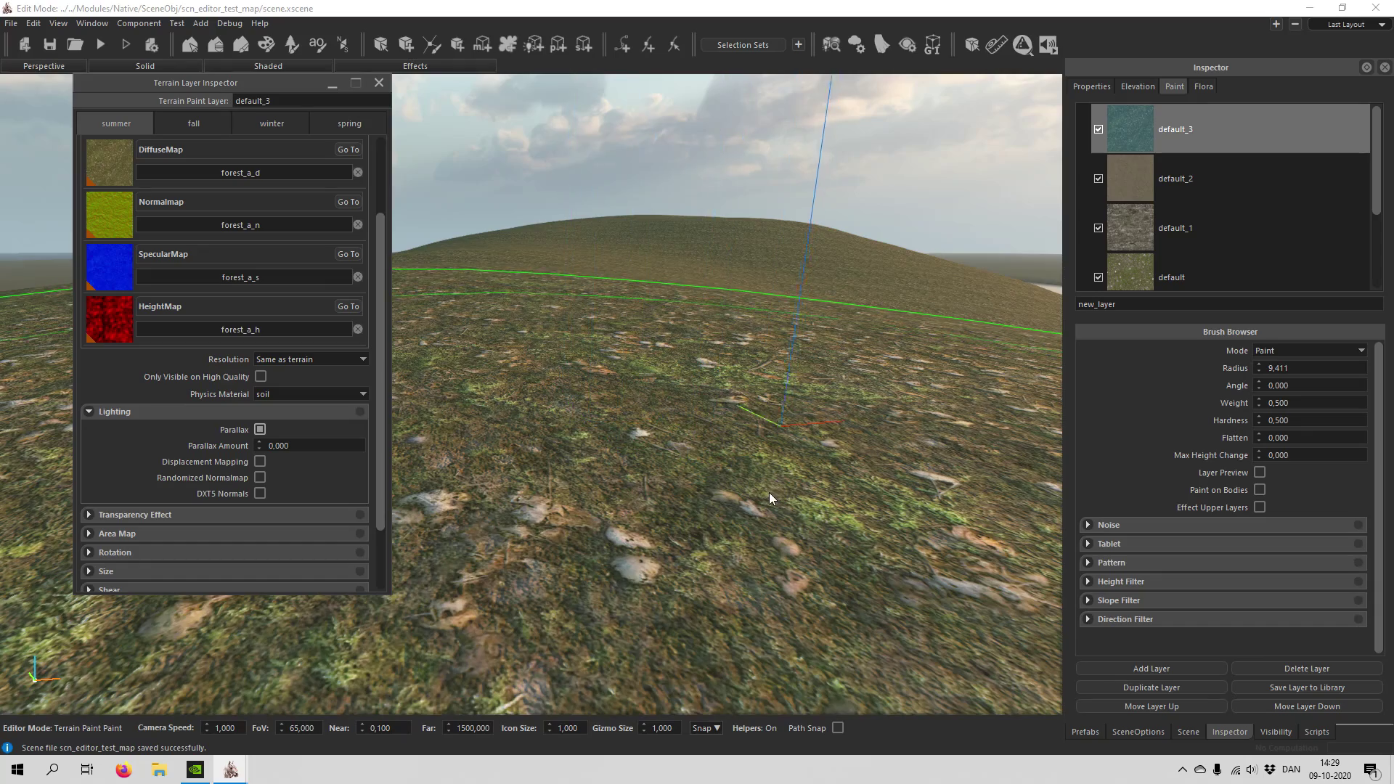
# Step: Try a Parallax Amount of 0,800 on the default_3 layer and inspect its effect on the ground up close
pyautogui.moveTo(629, 558)
pyautogui.mouseDown(button='right')
pyautogui.moveTo(675, 541)
pyautogui.moveTo(665, 486)
pyautogui.moveTo(538, 545)
pyautogui.moveTo(612, 546)
pyautogui.mouseUp(button='right')
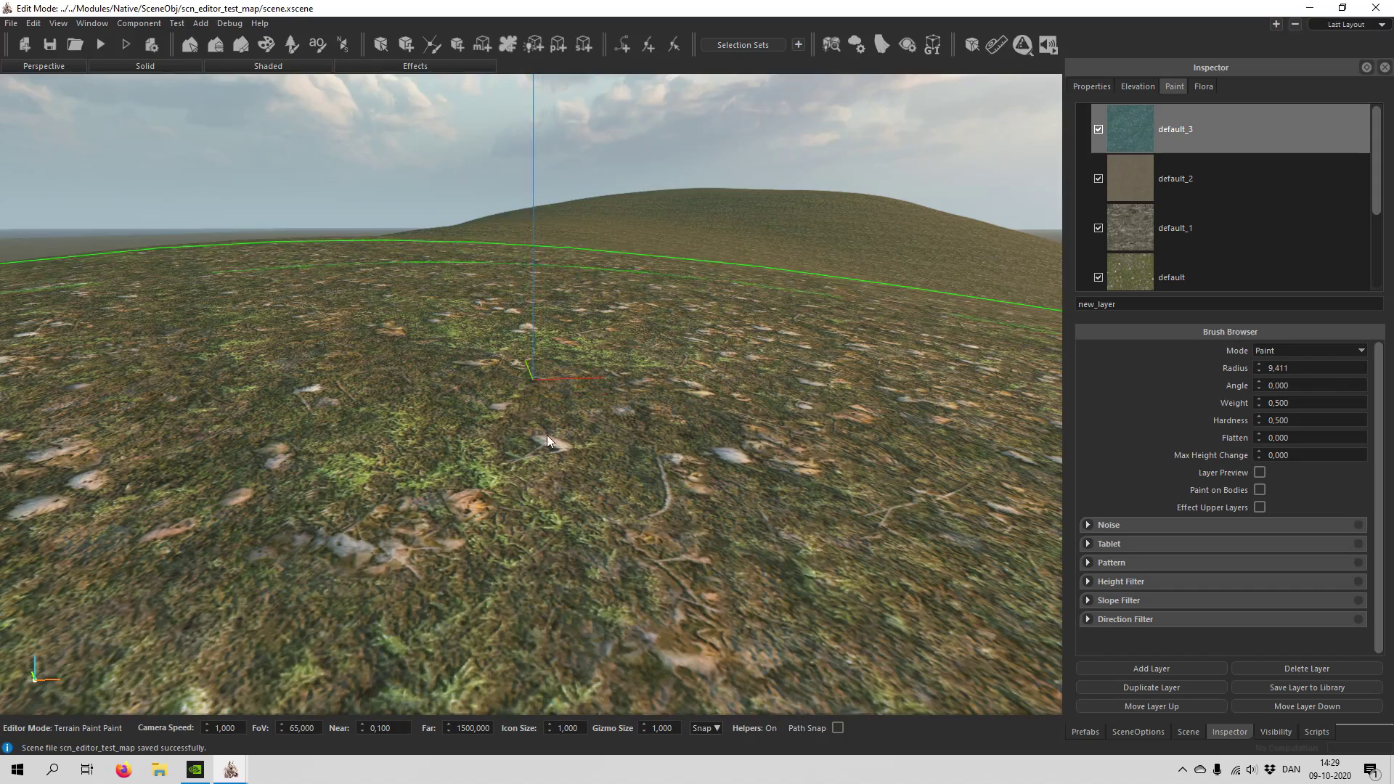
pyautogui.moveTo(527, 469); pyautogui.dragTo(512, 425, button='right')
pyautogui.doubleClick(1201, 131)
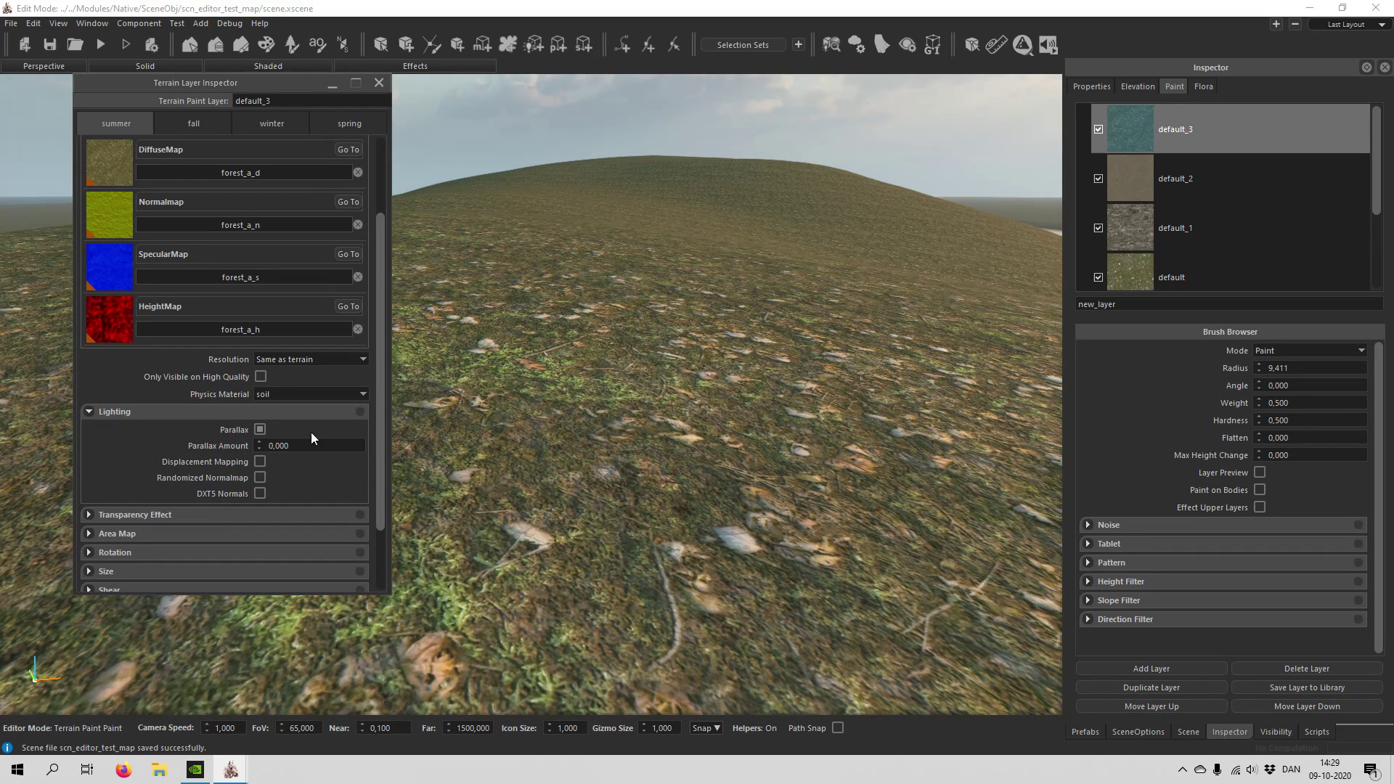
pyautogui.click(259, 442)
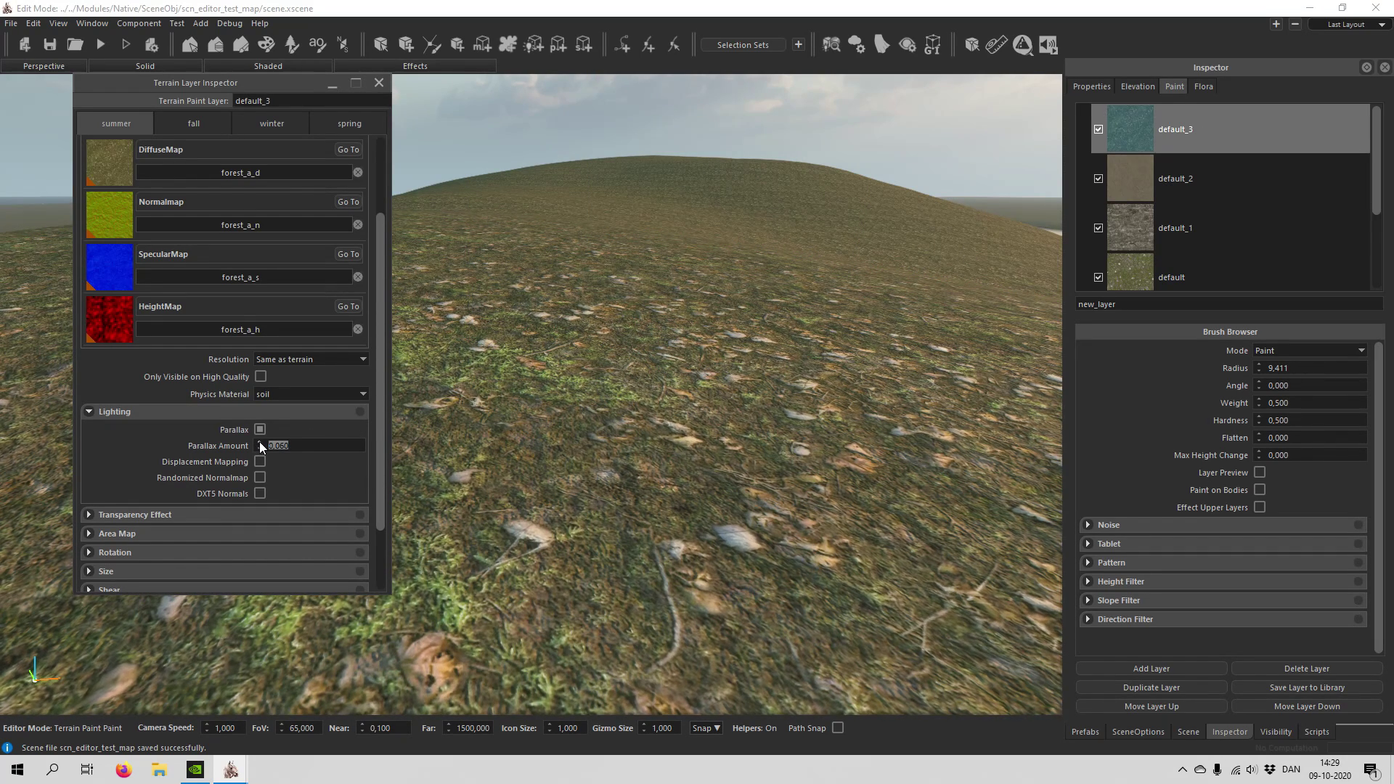
pyautogui.click(259, 442)
pyautogui.moveTo(310, 454); pyautogui.dragTo(291, 455)
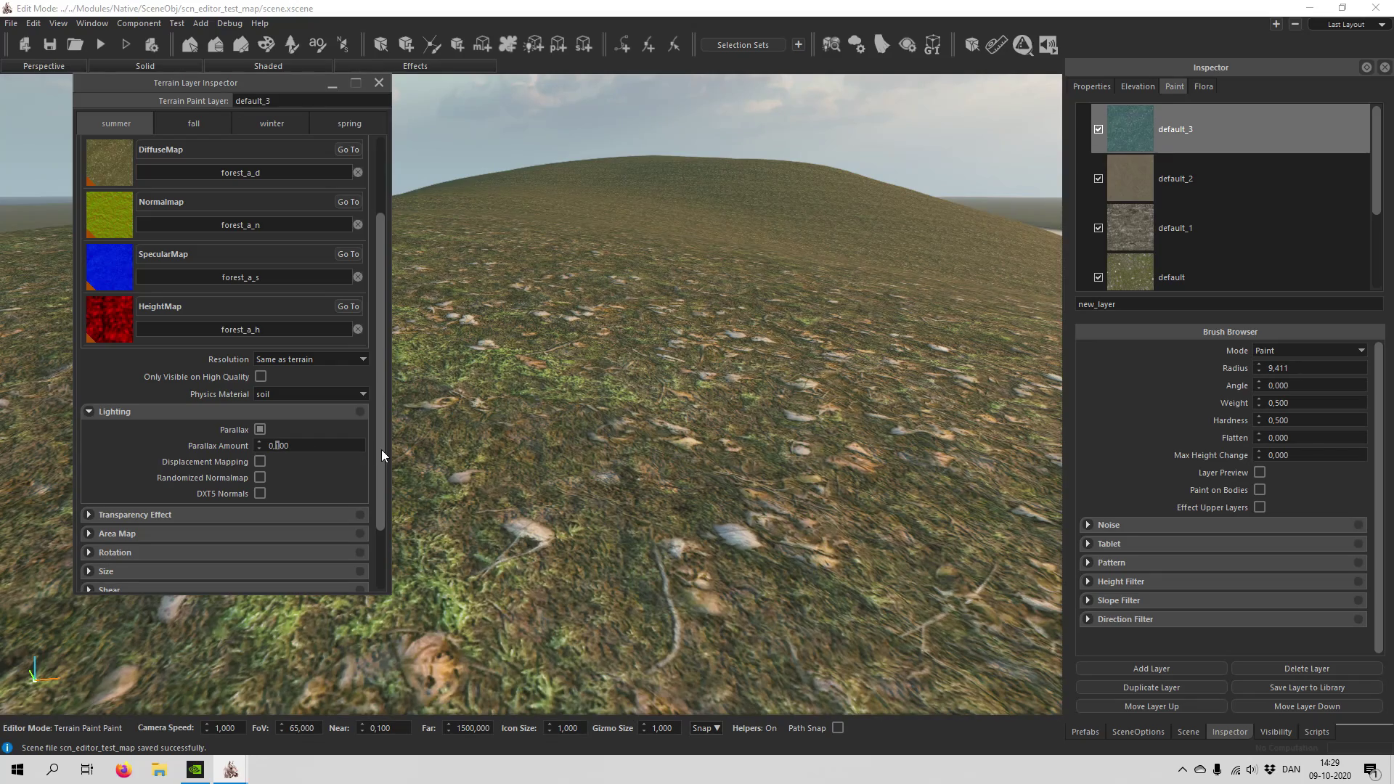
pyautogui.write('8')
pyautogui.moveTo(616, 443); pyautogui.dragTo(649, 382, button='middle')
pyautogui.moveTo(698, 382); pyautogui.dragTo(632, 384, button='right')
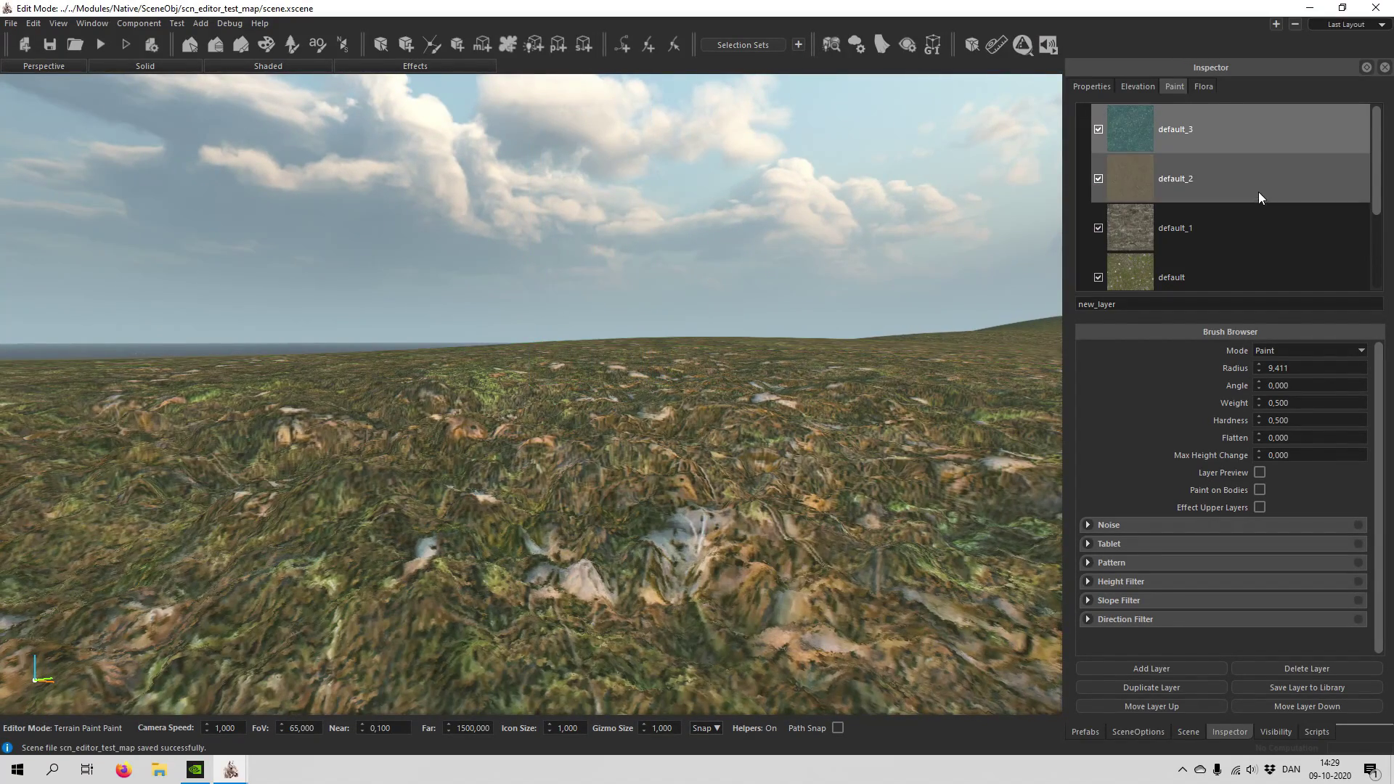
# Step: Set the default_3 layer's Parallax Amount to 0,200 and close its layer settings
pyautogui.doubleClick(1248, 129)
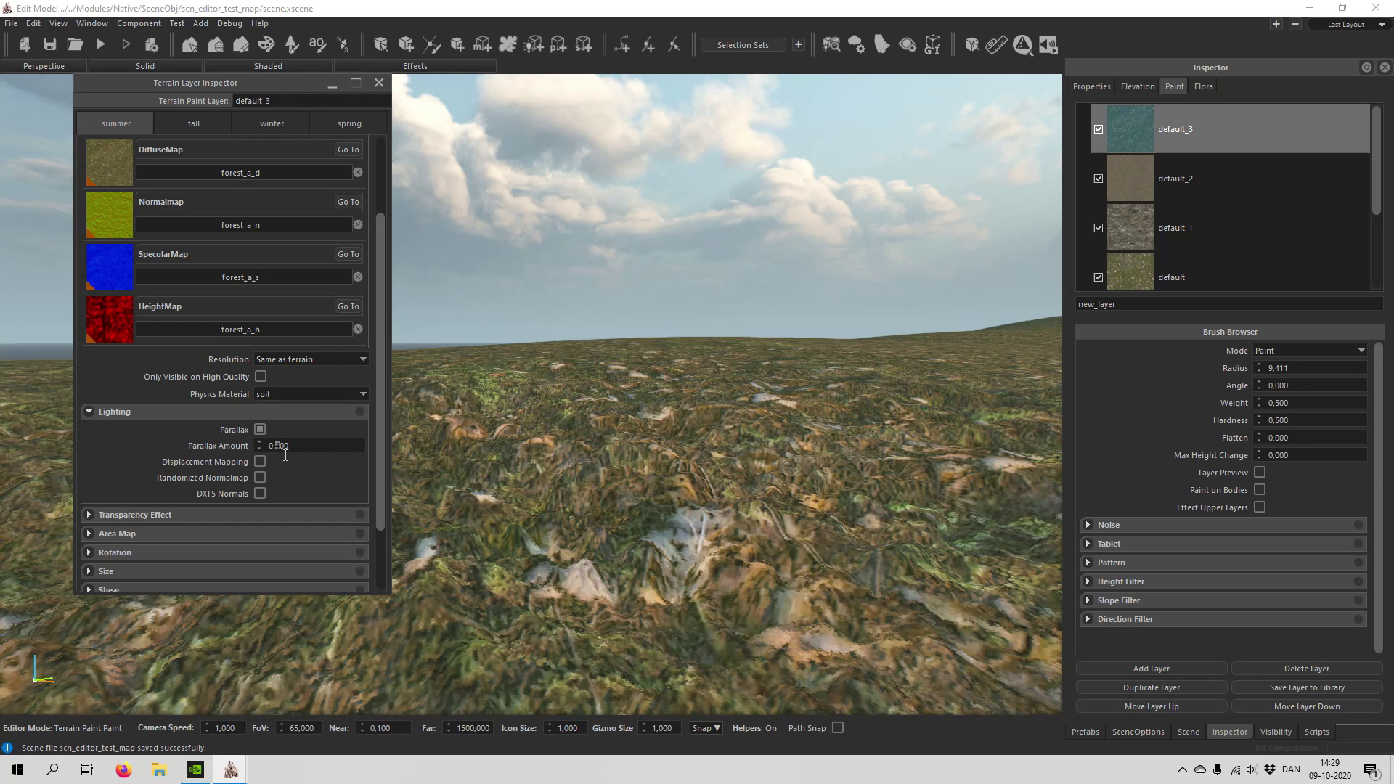
pyautogui.write('3')
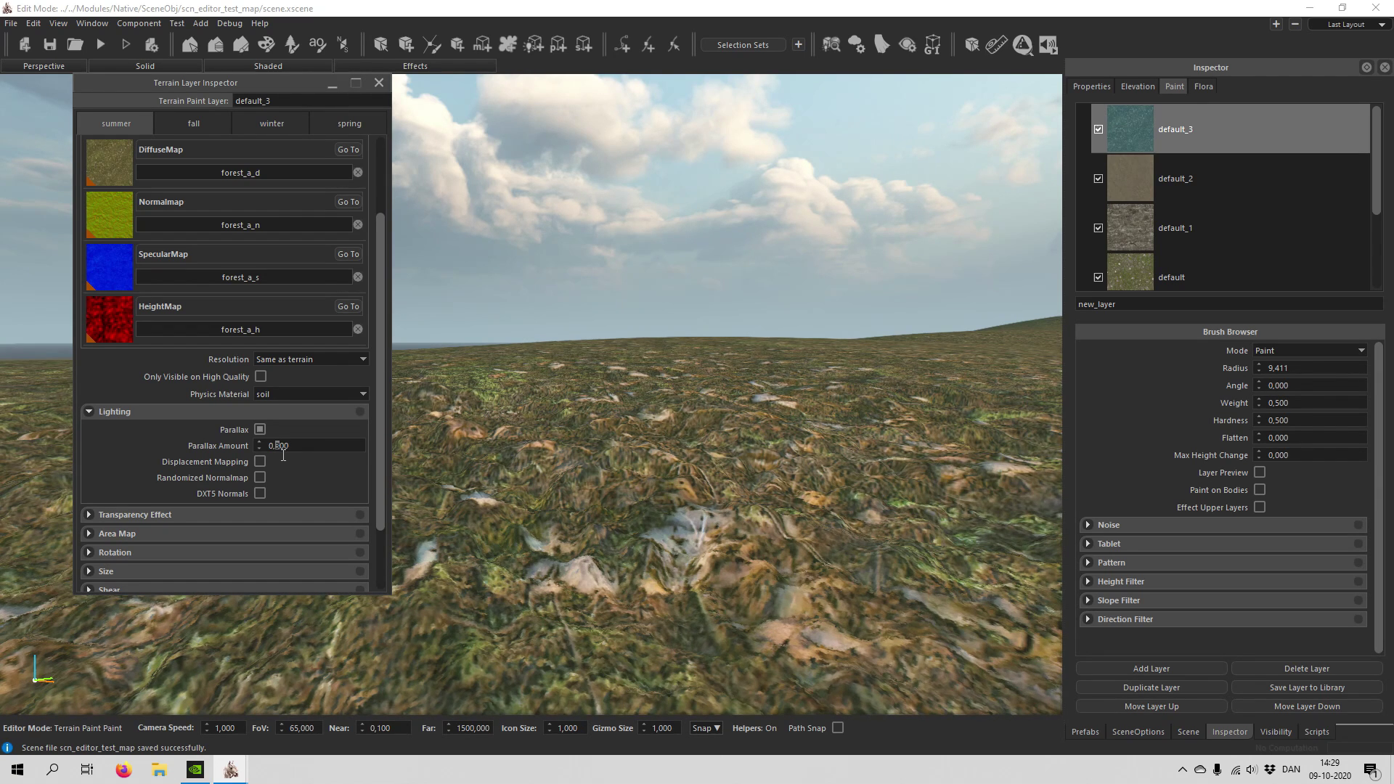
pyautogui.press('BackSpace')
pyautogui.write('2')
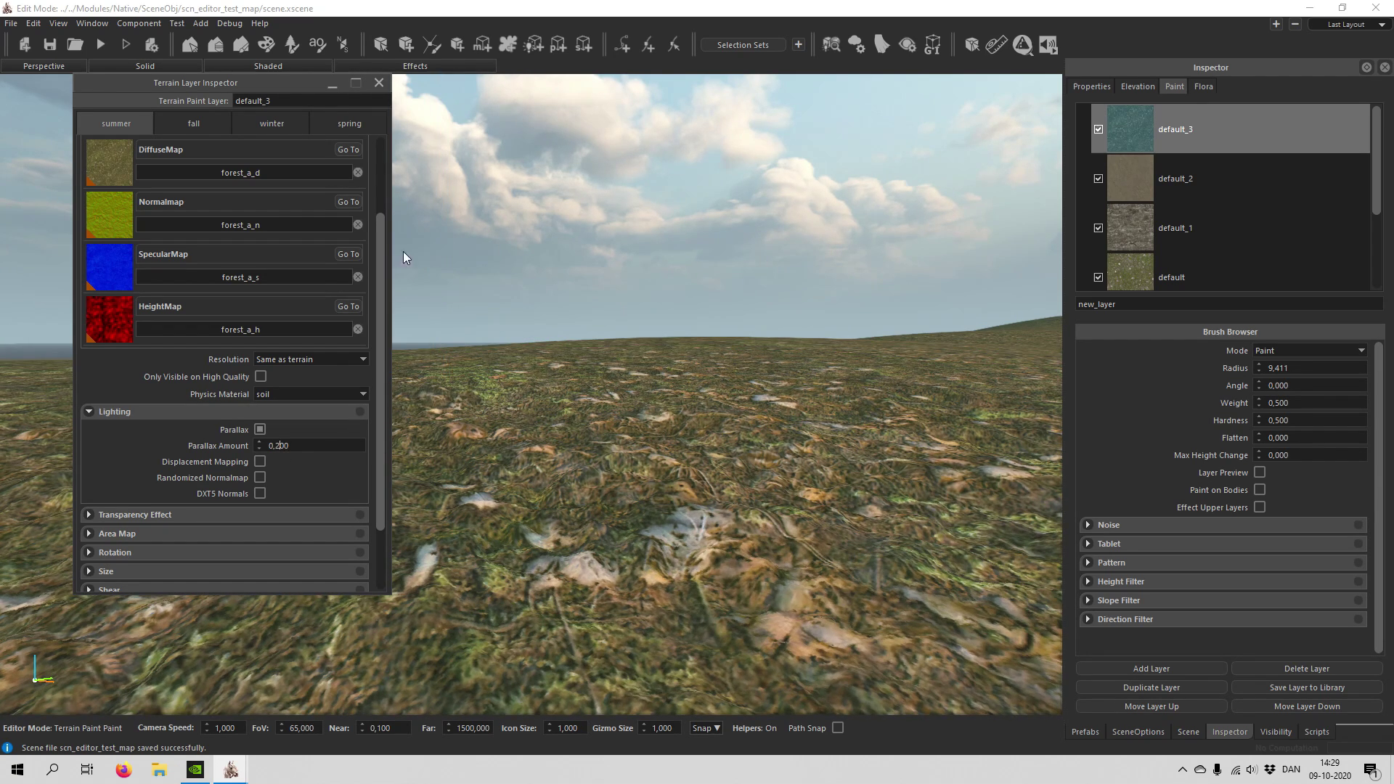
pyautogui.click(378, 83)
# Step: Examine the parallax forest ground up close, along the island's slope, and compare it with the distant rocky hill
pyautogui.moveTo(381, 146)
pyautogui.mouseDown(button='right')
pyautogui.moveTo(443, 378)
pyautogui.moveTo(450, 305)
pyautogui.moveTo(496, 247)
pyautogui.moveTo(499, 385)
pyautogui.moveTo(483, 414)
pyautogui.moveTo(501, 345)
pyautogui.moveTo(501, 360)
pyautogui.mouseUp(button='right')
pyautogui.moveTo(392, 117); pyautogui.dragTo(436, 124, button='right')
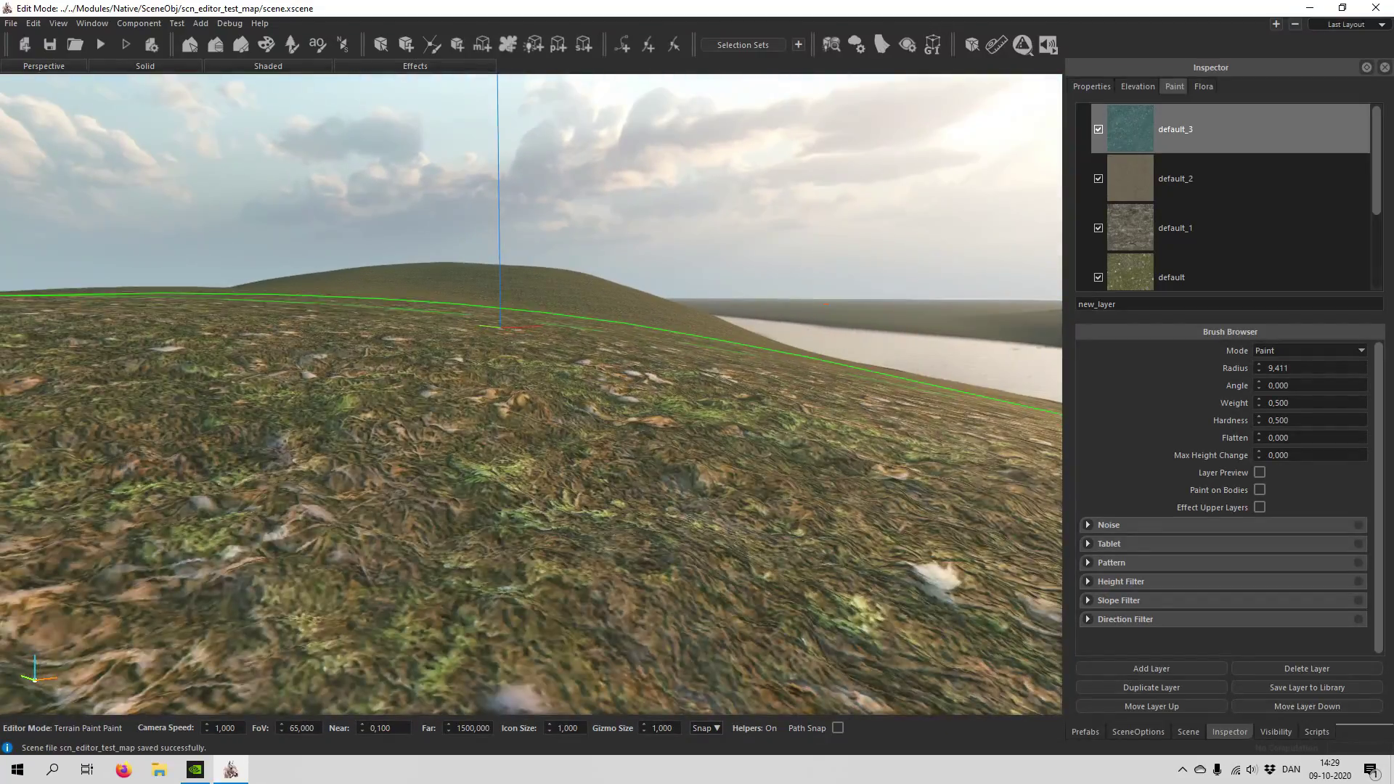
pyautogui.moveTo(611, 398)
pyautogui.mouseDown(button='right')
pyautogui.moveTo(634, 399)
pyautogui.moveTo(611, 408)
pyautogui.moveTo(637, 451)
pyautogui.moveTo(637, 415)
pyautogui.moveTo(622, 457)
pyautogui.moveTo(639, 458)
pyautogui.moveTo(622, 460)
pyautogui.moveTo(637, 443)
pyautogui.mouseUp(button='right')
pyautogui.press('s')
pyautogui.moveTo(514, 404); pyautogui.dragTo(475, 352, button='right')
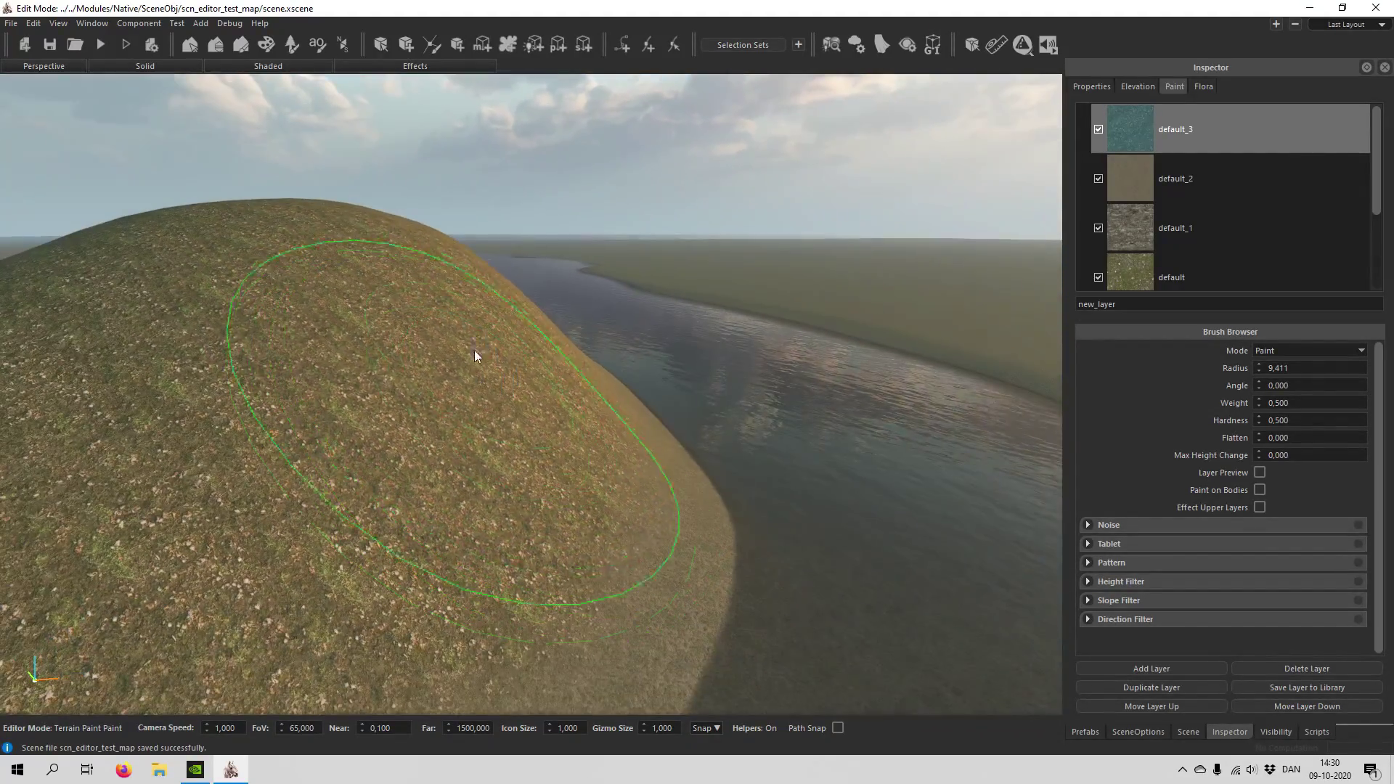
pyautogui.moveTo(599, 393)
pyautogui.mouseDown(button='right')
pyautogui.moveTo(591, 451)
pyautogui.moveTo(600, 407)
pyautogui.moveTo(326, 364)
pyautogui.moveTo(528, 378)
pyautogui.mouseUp(button='right')
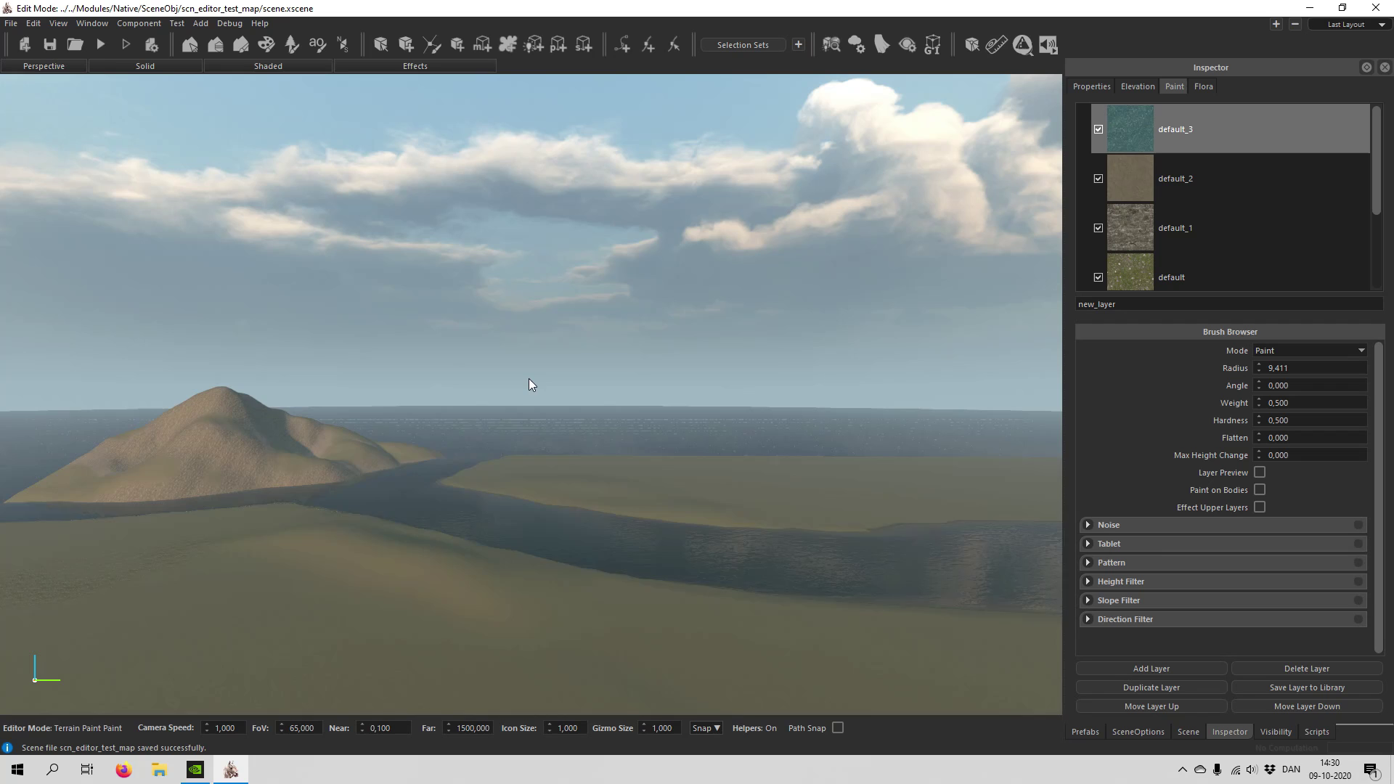
pyautogui.press('w')
pyautogui.press('a')
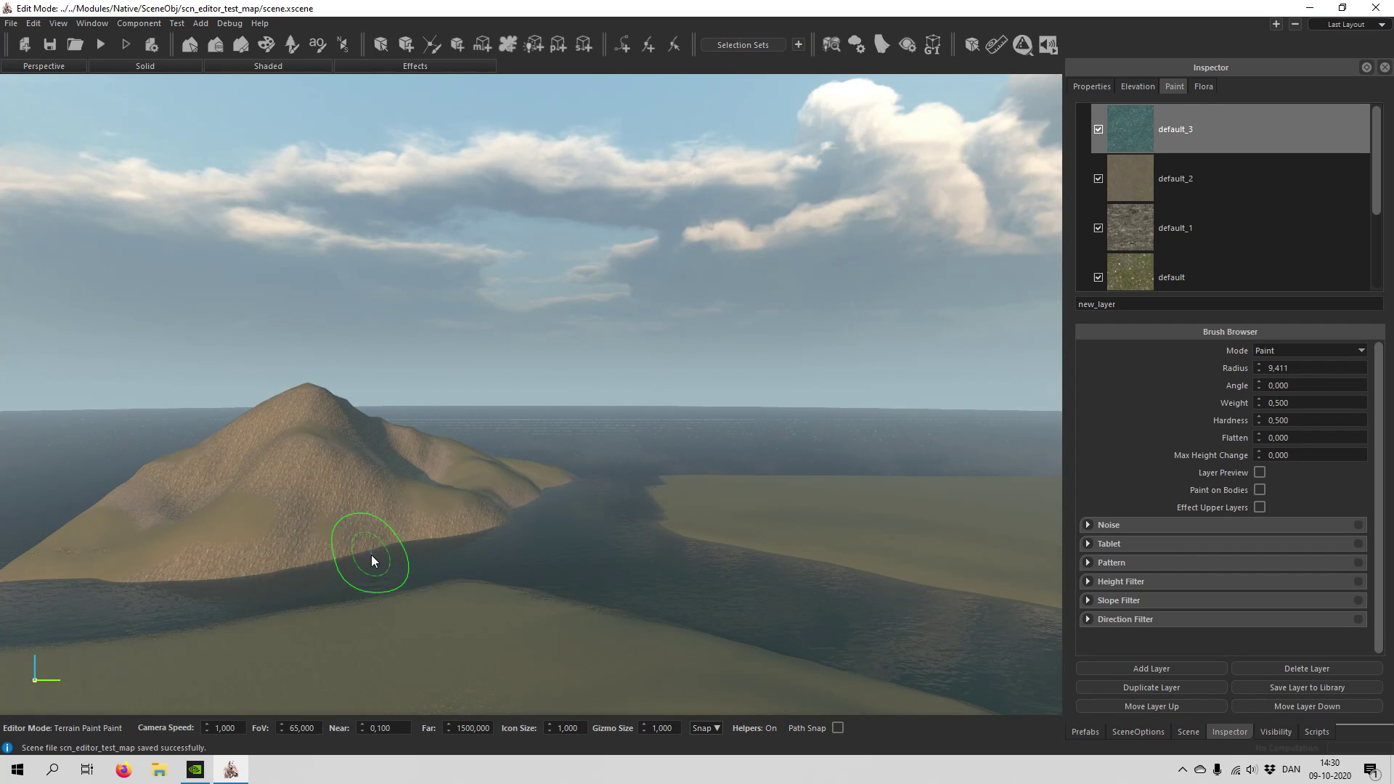
pyautogui.moveTo(374, 509); pyautogui.dragTo(370, 510, button='right')
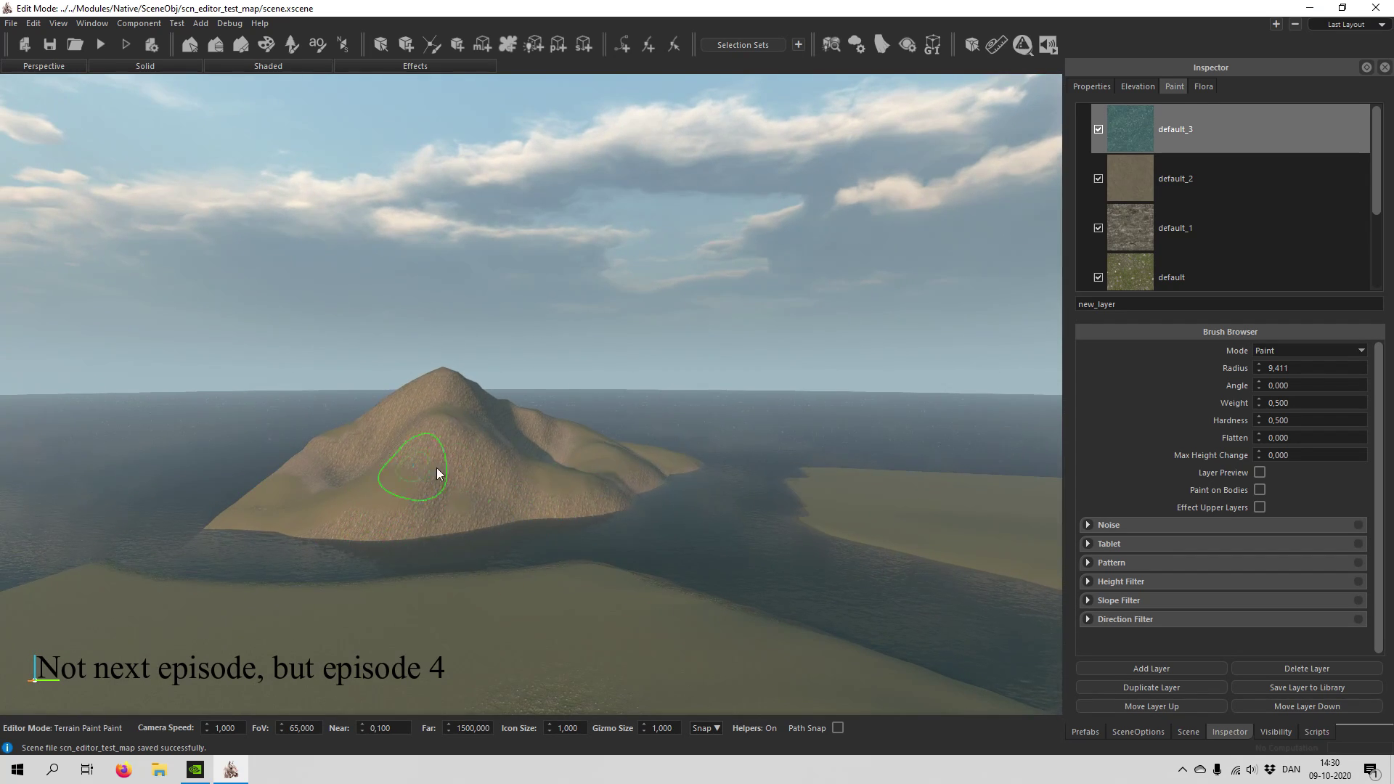
pyautogui.moveTo(537, 474)
pyautogui.mouseDown(button='right')
pyautogui.moveTo(711, 485)
pyautogui.moveTo(539, 483)
pyautogui.moveTo(690, 417)
pyautogui.mouseUp(button='right')
# Step: Assign flora_tree_aspen_mix as the flora mesh of the default_3 paint layer
pyautogui.doubleClick(1220, 123)
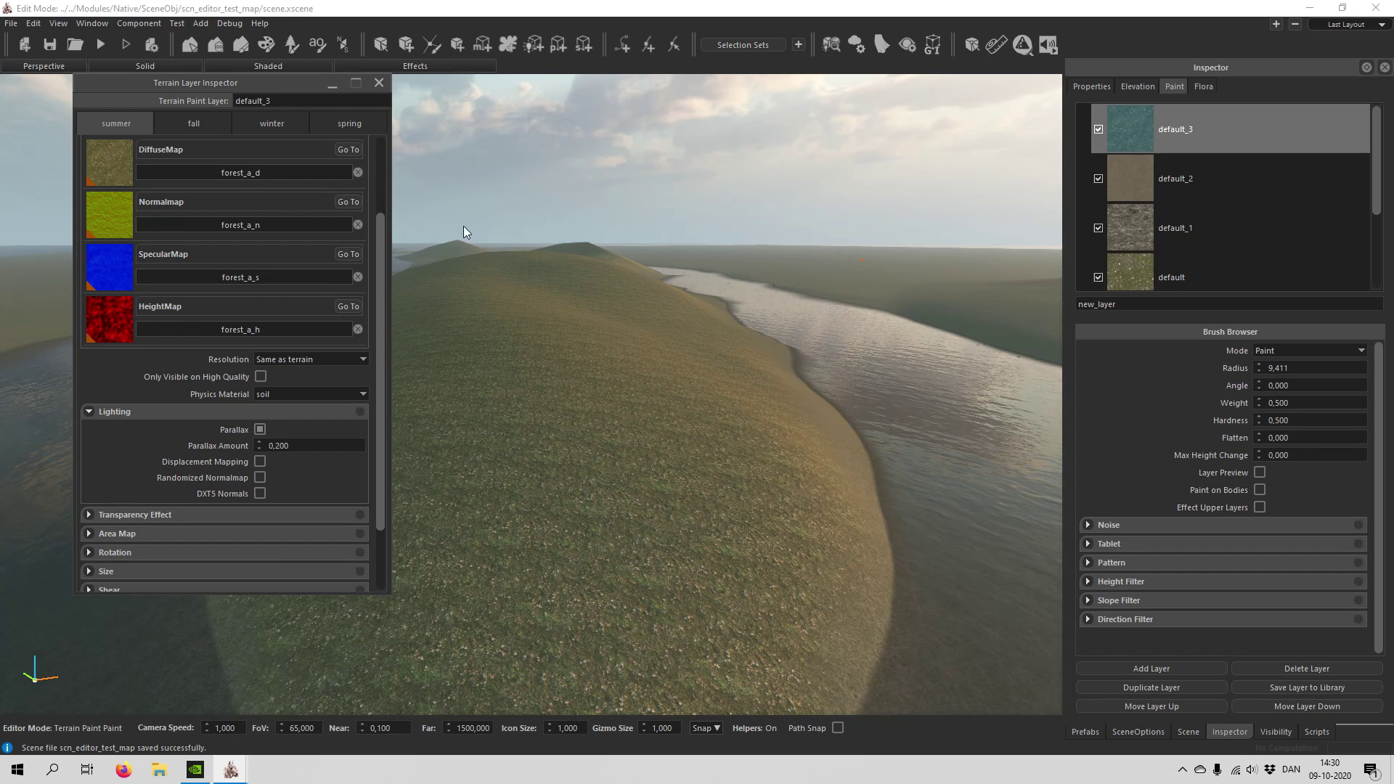
pyautogui.scroll(-3, 233, 264)
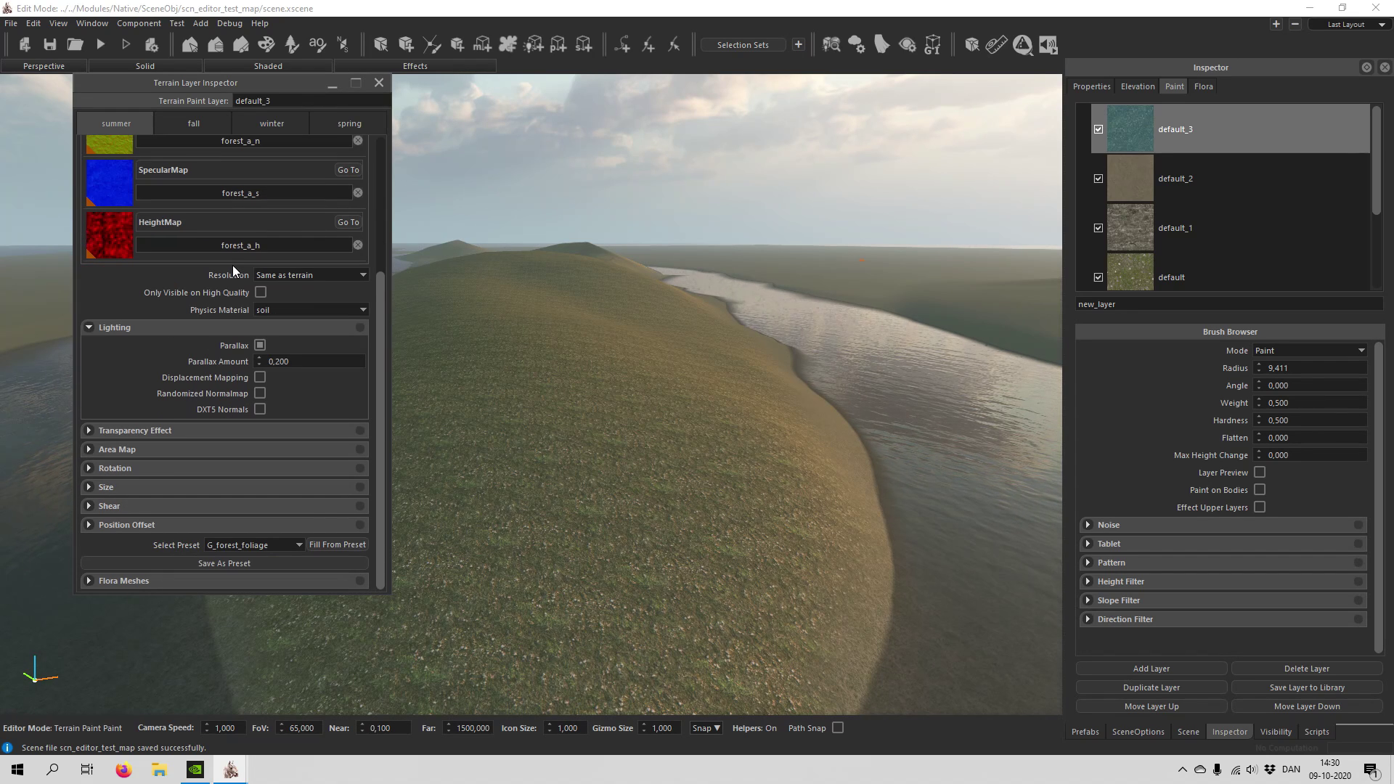
pyautogui.click(89, 581)
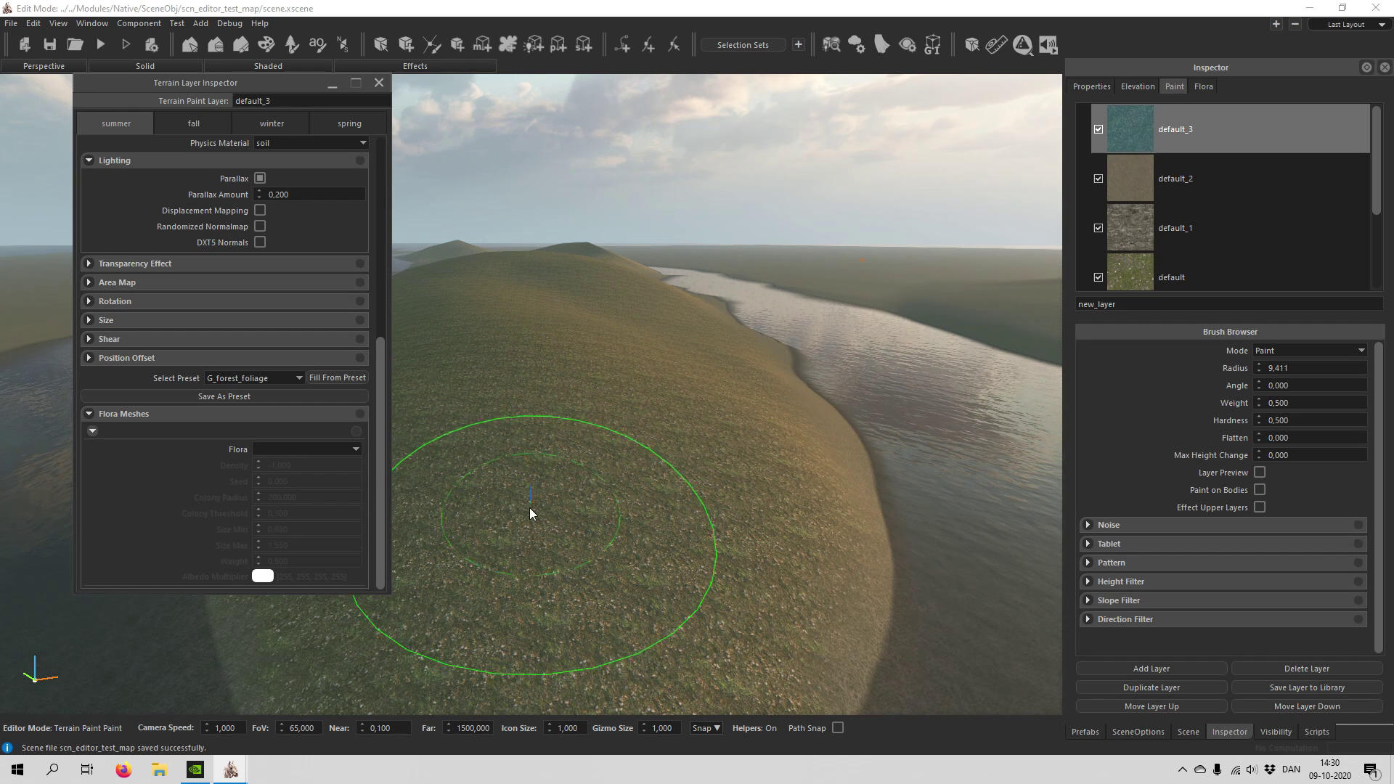
pyautogui.click(354, 449)
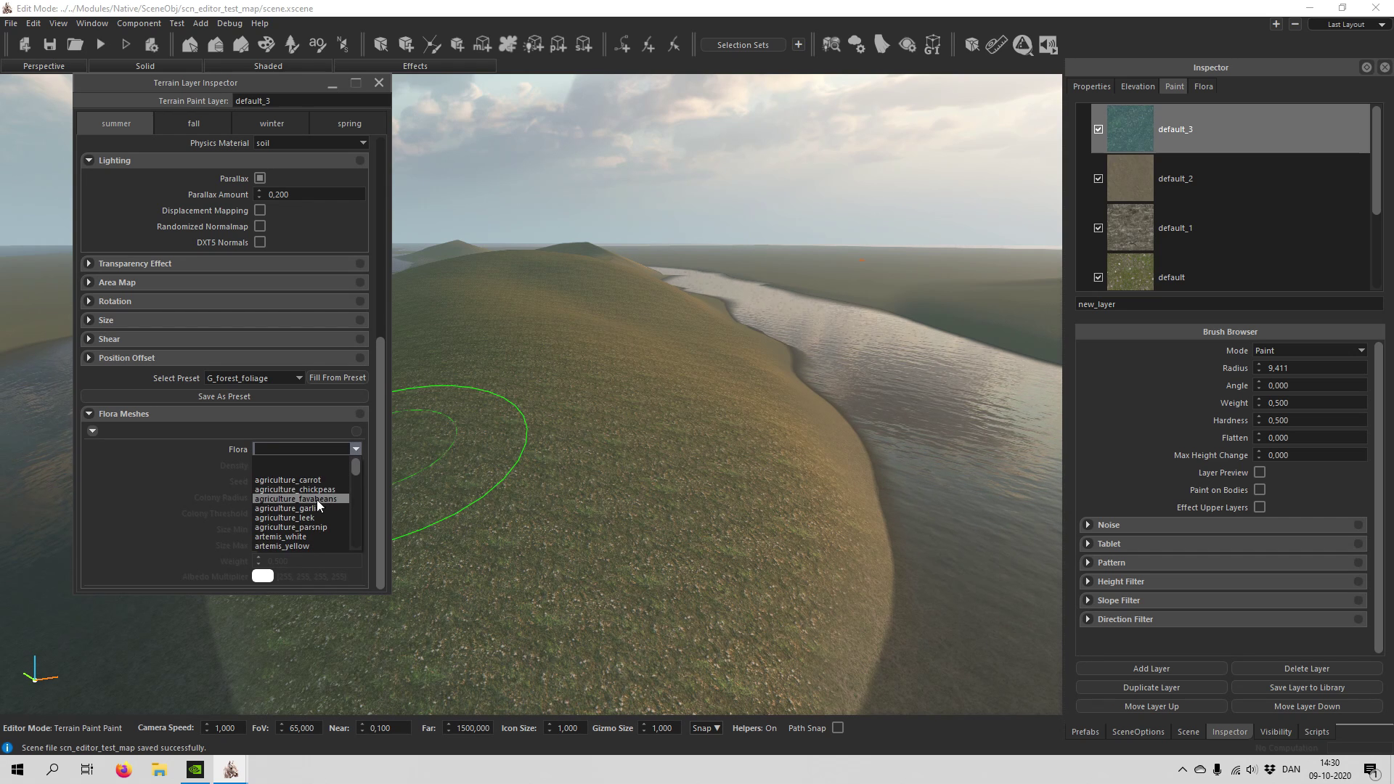
pyautogui.scroll(-10, 302, 486)
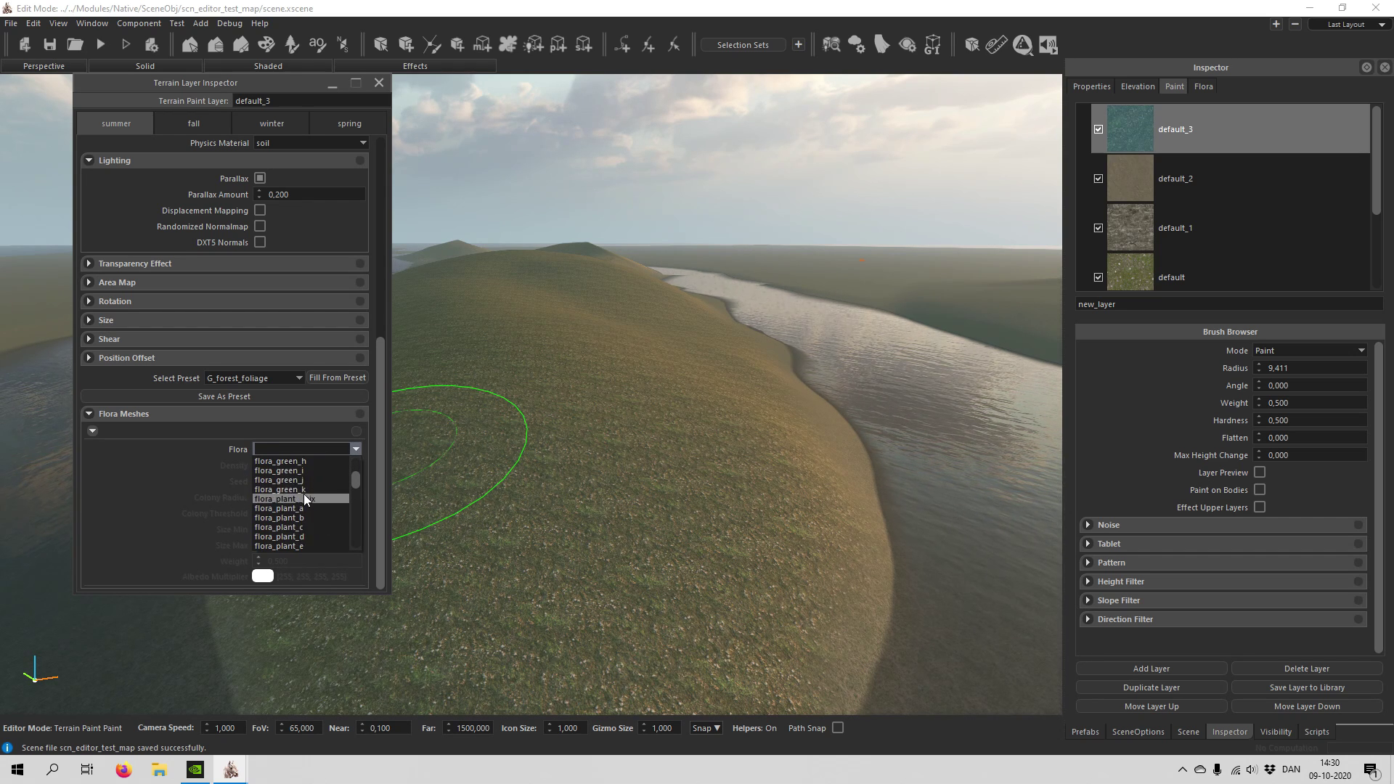
pyautogui.scroll(-5, 303, 496)
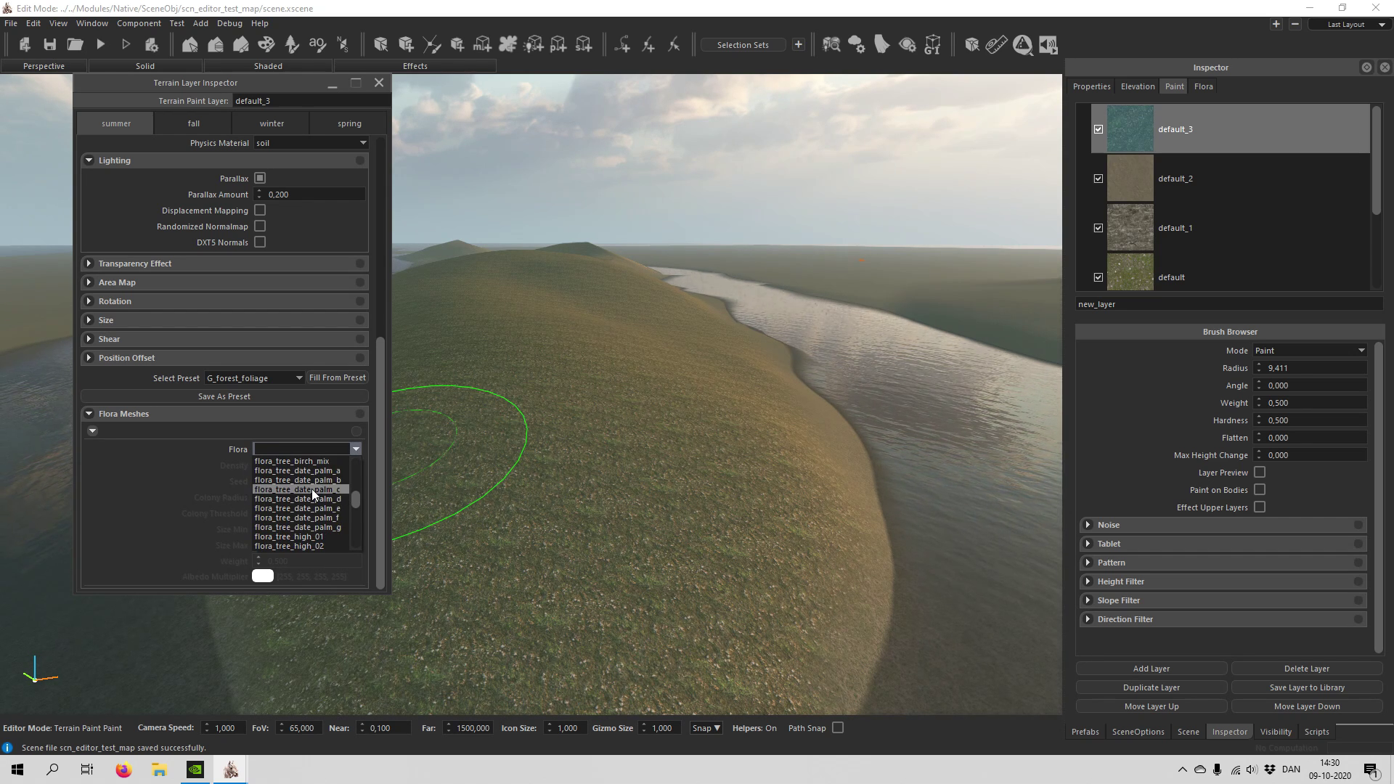
pyautogui.scroll(4, 313, 496)
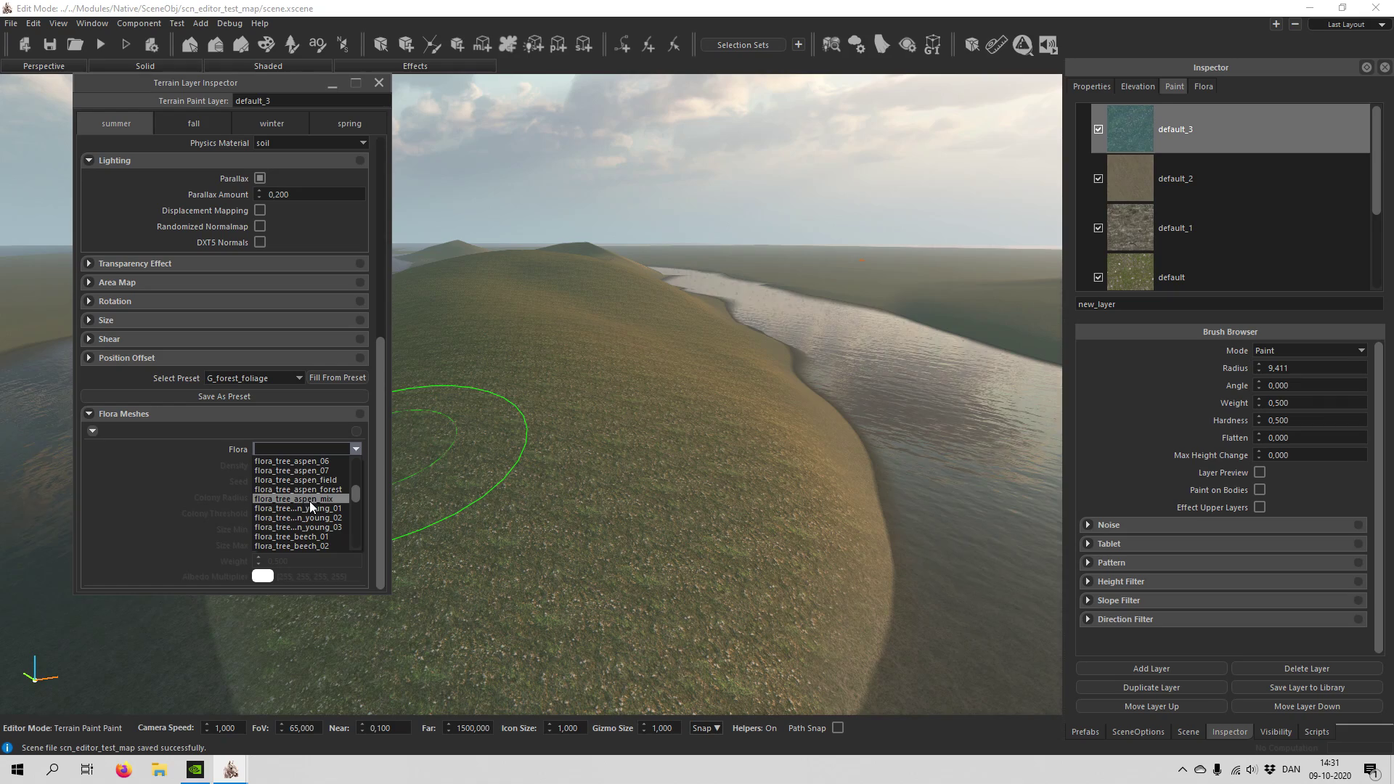
pyautogui.click(316, 500)
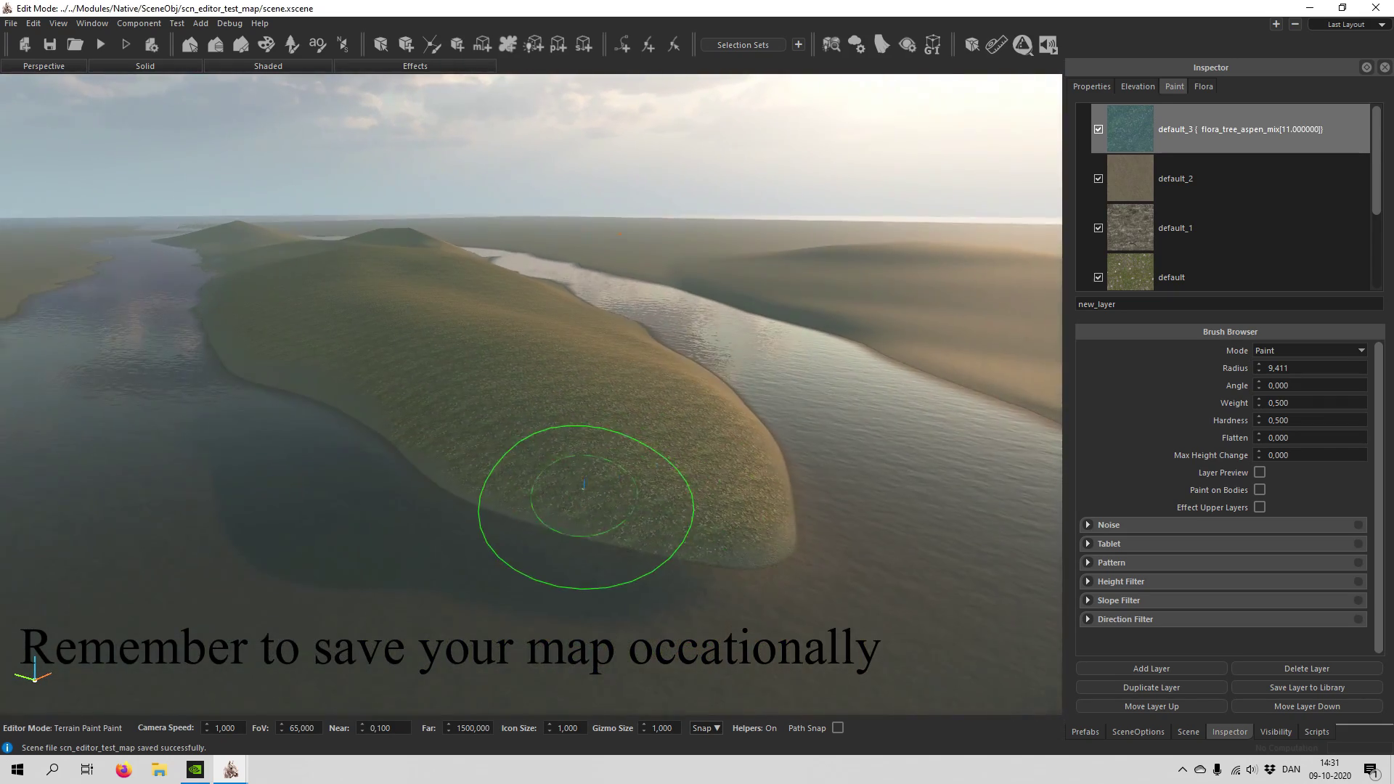
# Step: Try a density of 15,000 for the aspen flora on the default_3 layer and inspect the trees along the island
pyautogui.doubleClick(1162, 149)
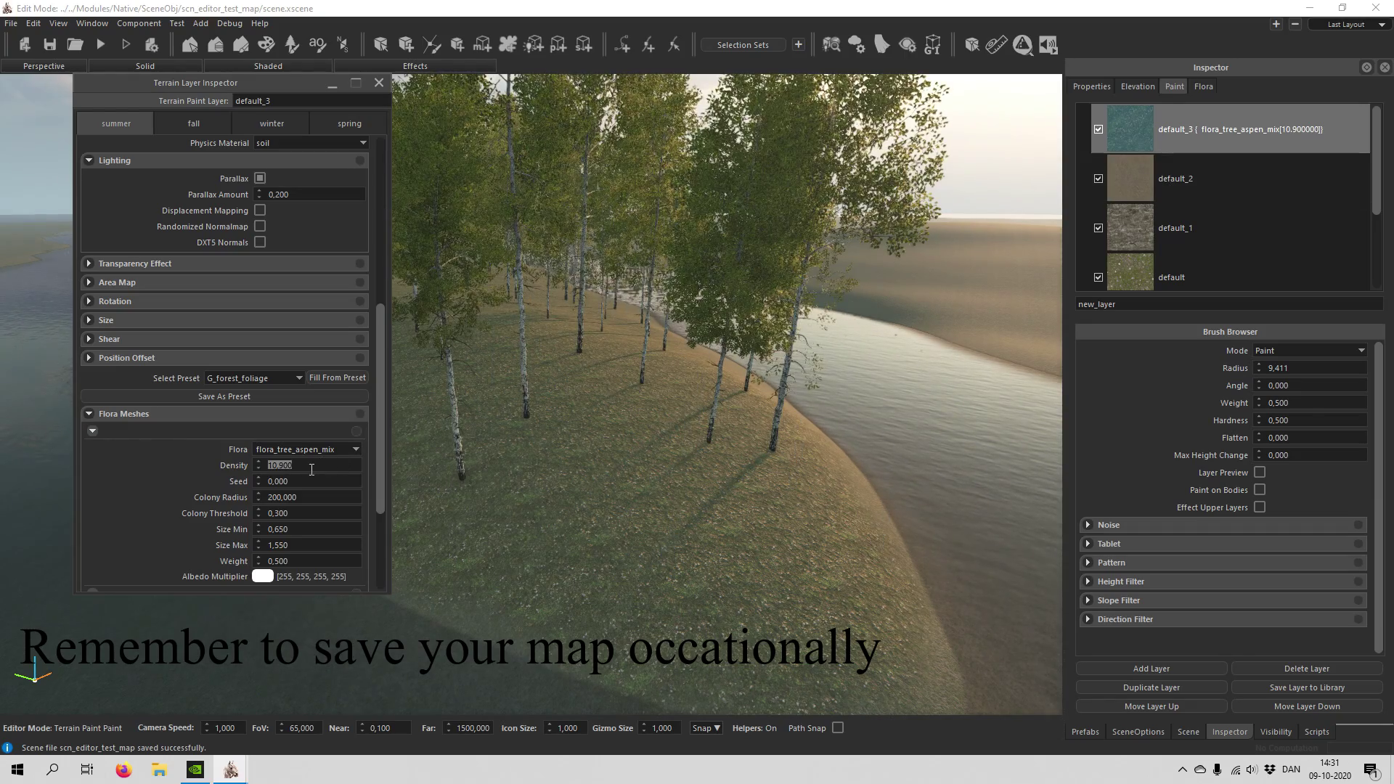
pyautogui.scroll(-1, 314, 465)
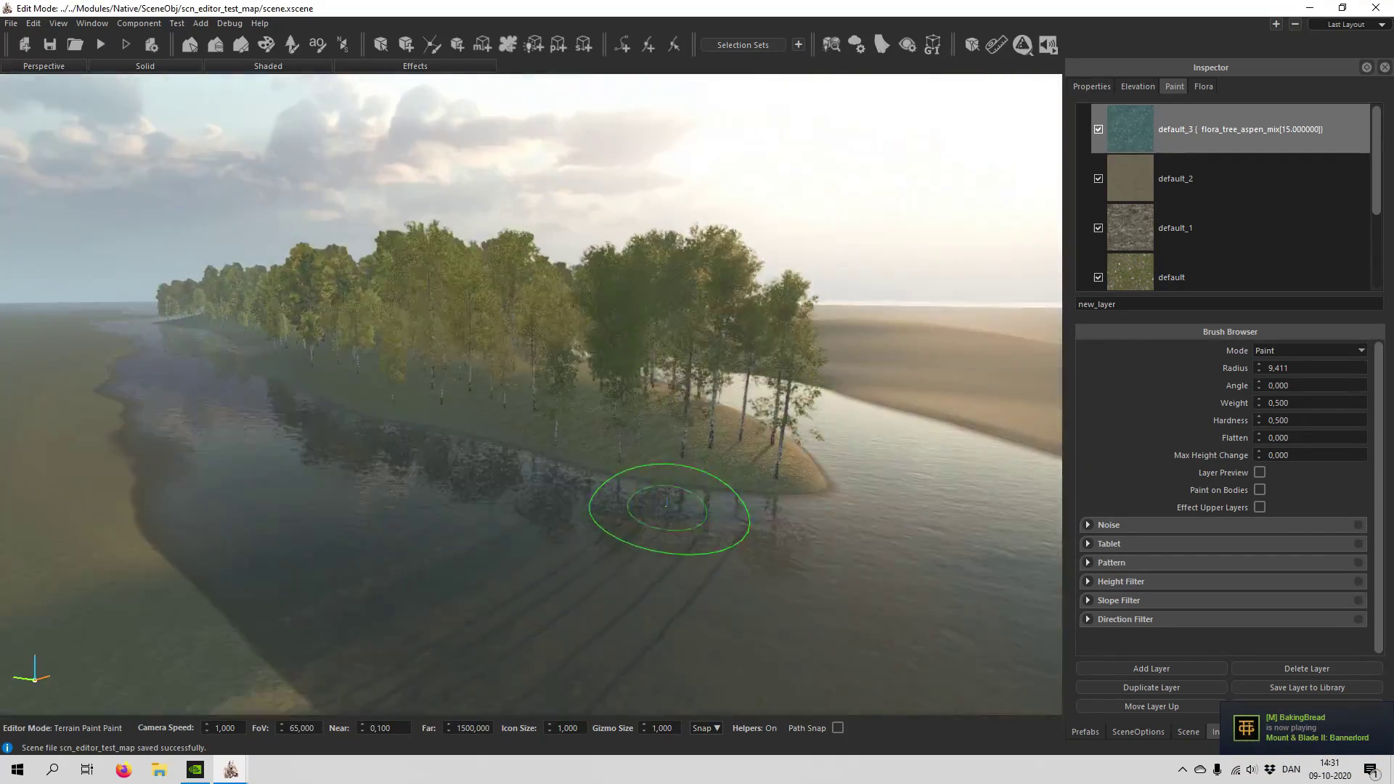
pyautogui.press('s')
pyautogui.press('a')
pyautogui.press('d')
pyautogui.press('w')
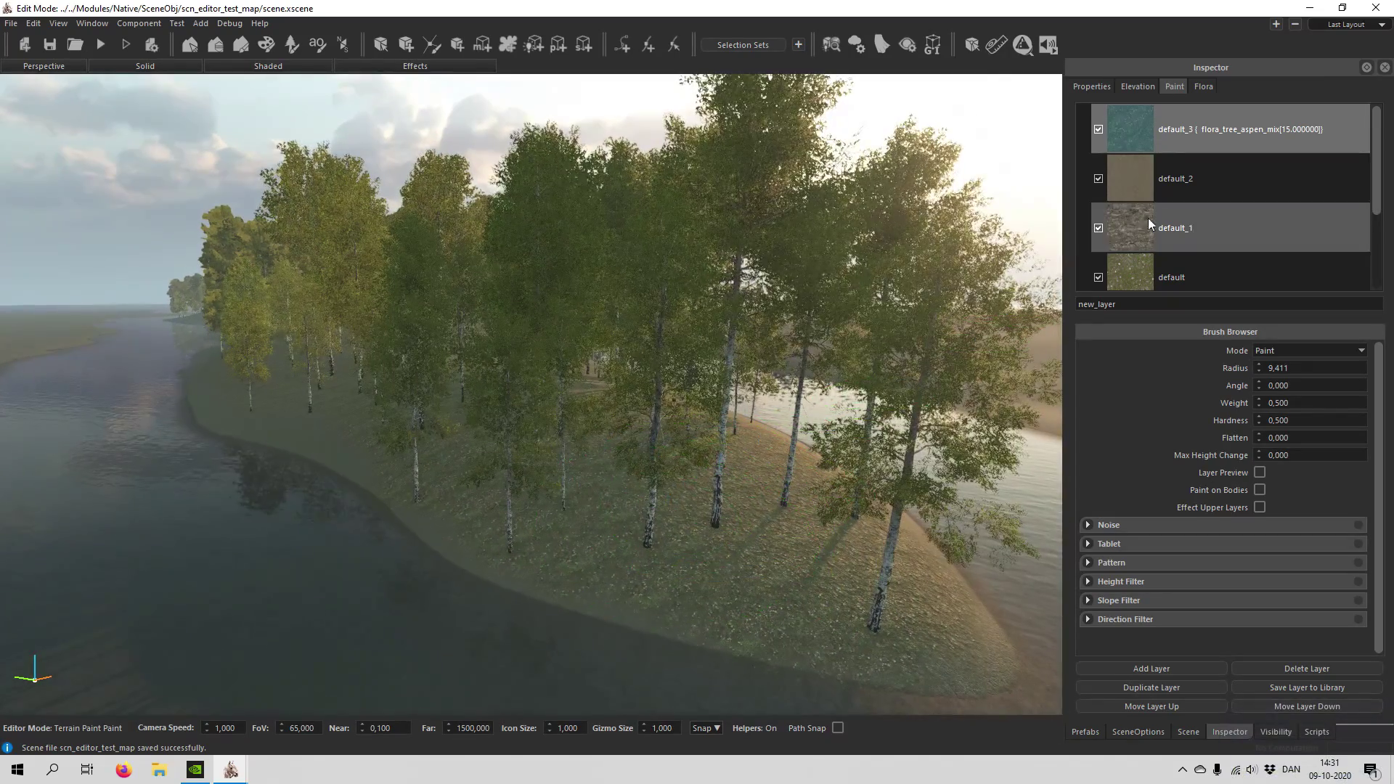
# Step: Set the aspen flora's density on the default_3 layer to 12,000 and look over the forest
pyautogui.doubleClick(1216, 128)
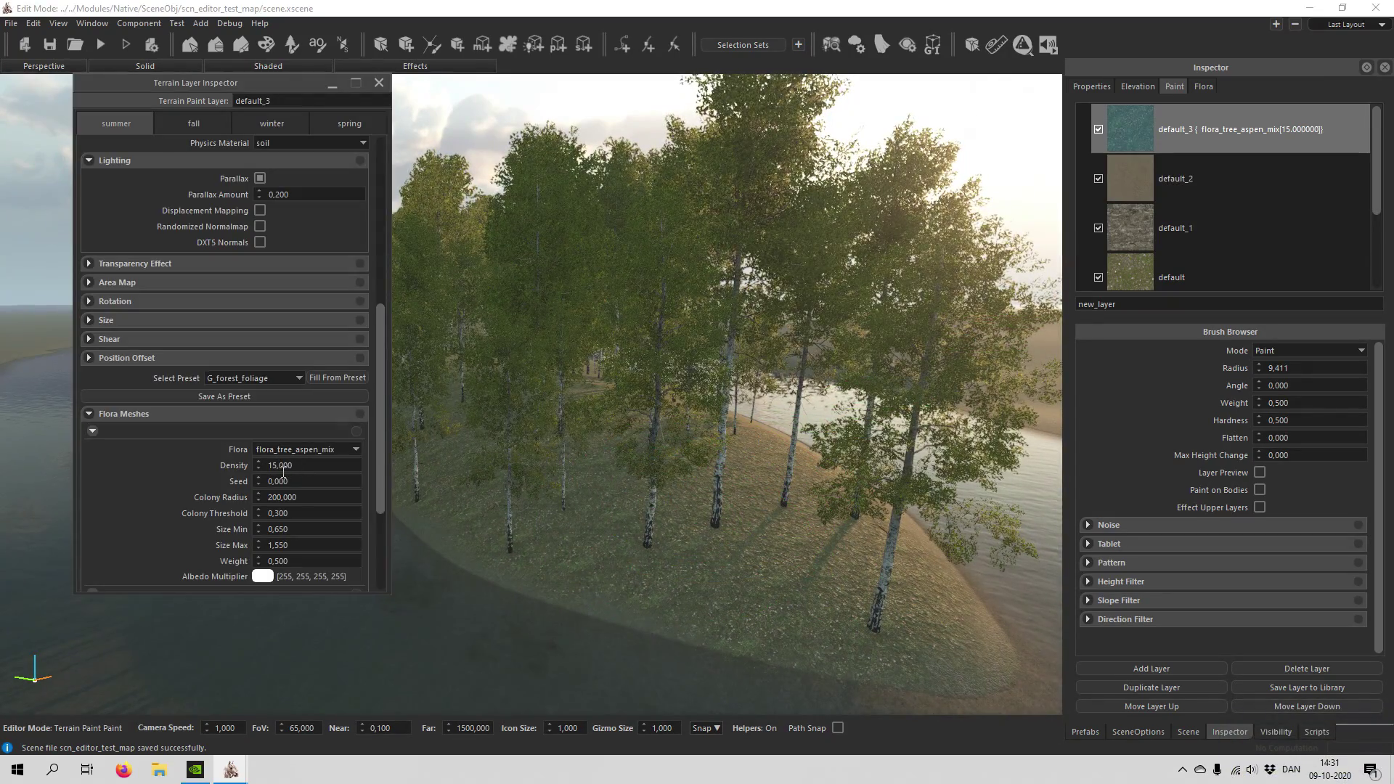
pyautogui.click(278, 466)
pyautogui.press('BackSpace')
pyautogui.write('2')
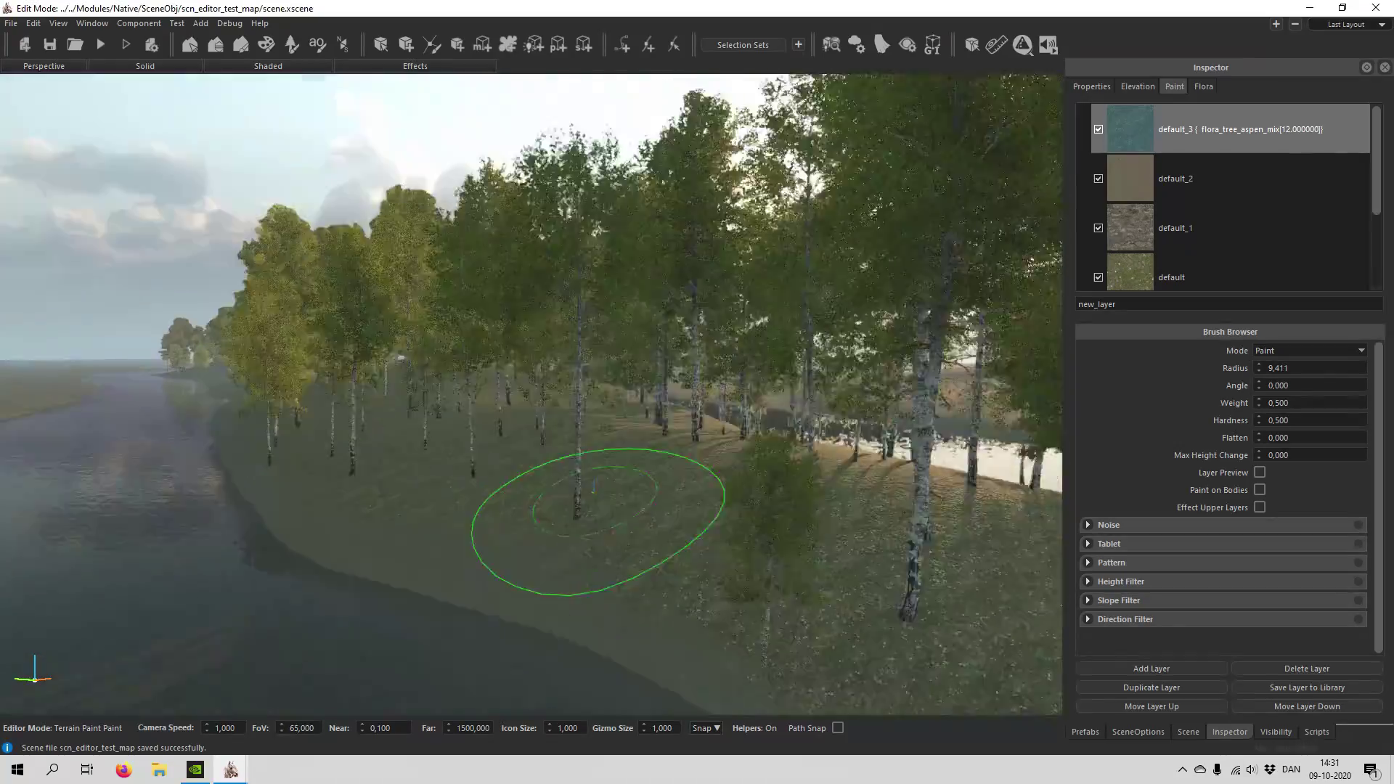
pyautogui.moveTo(593, 492)
pyautogui.mouseDown(button='right')
pyautogui.moveTo(576, 498)
pyautogui.moveTo(594, 498)
pyautogui.moveTo(585, 482)
pyautogui.moveTo(600, 523)
pyautogui.moveTo(595, 486)
pyautogui.moveTo(529, 498)
pyautogui.moveTo(594, 495)
pyautogui.moveTo(483, 529)
pyautogui.moveTo(608, 498)
pyautogui.moveTo(591, 576)
pyautogui.moveTo(607, 559)
pyautogui.moveTo(595, 470)
pyautogui.moveTo(529, 485)
pyautogui.mouseUp(button='right')
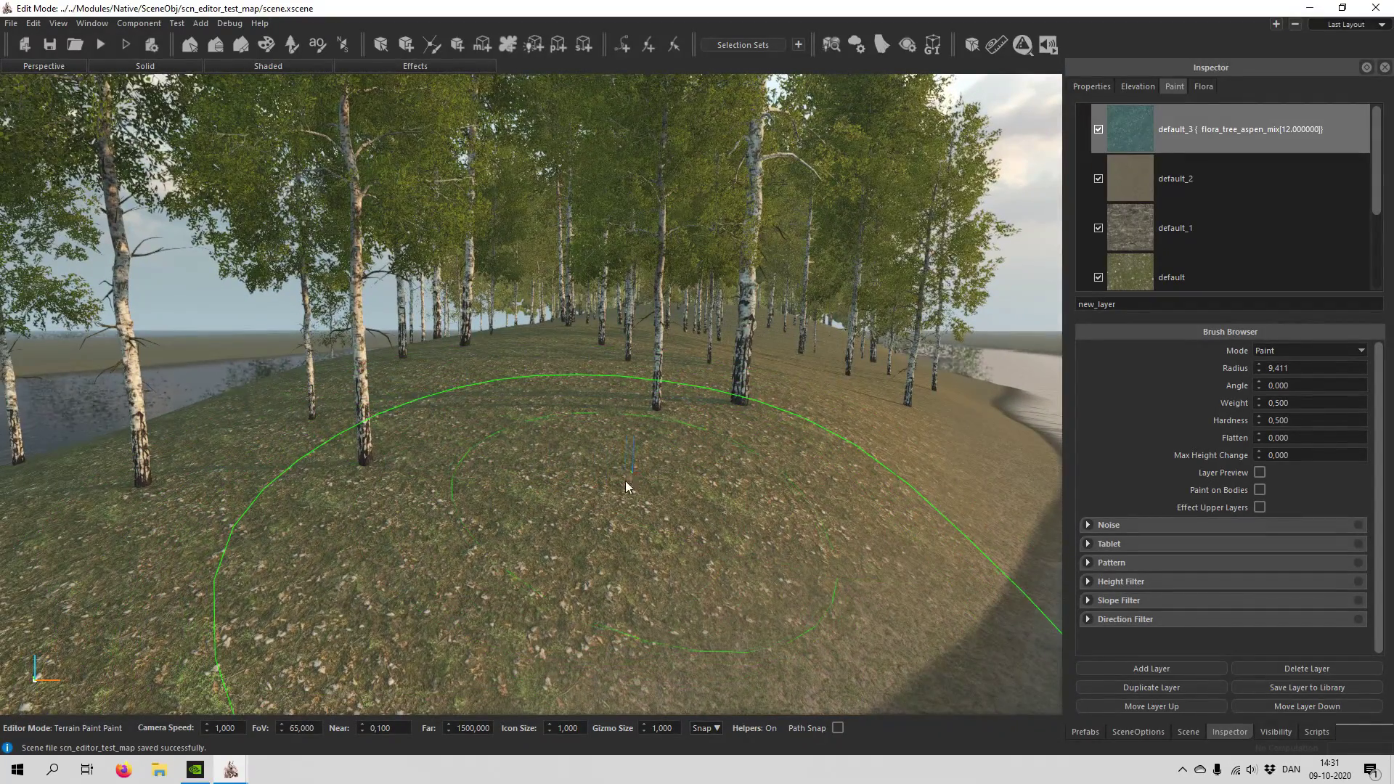
# Step: Assign flora_grass_a_non_shadow as the second flora mesh of the default_3 layer and view the grass among the trees
pyautogui.doubleClick(1204, 132)
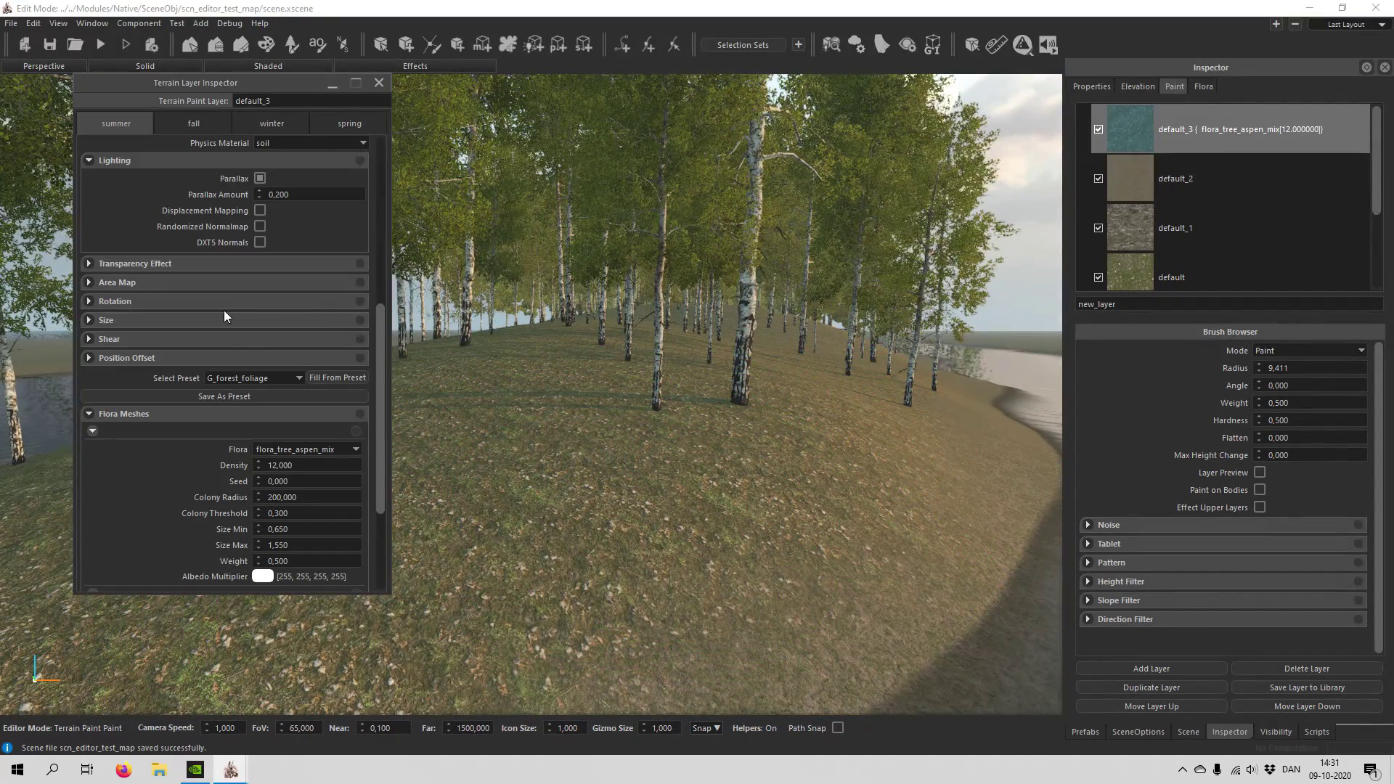
pyautogui.scroll(-3, 232, 305)
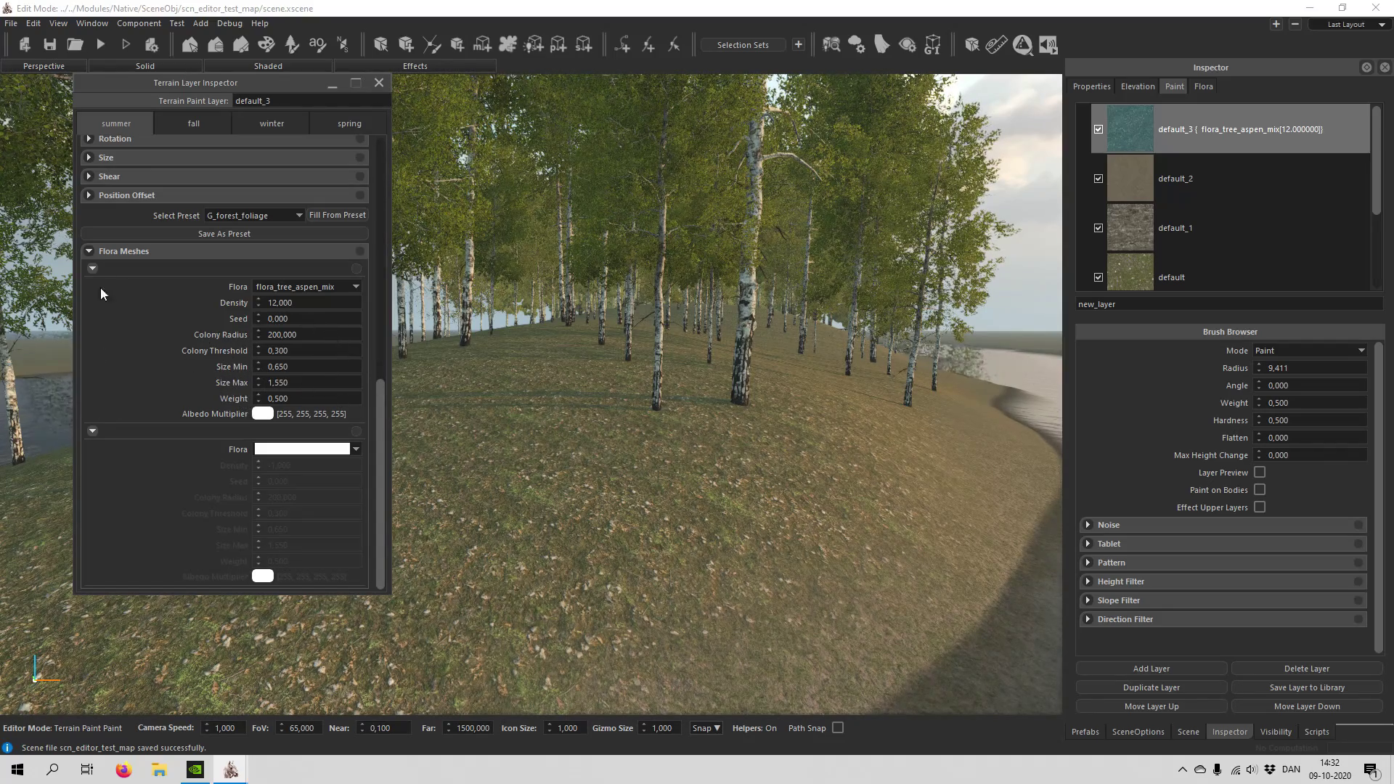
pyautogui.click(357, 450)
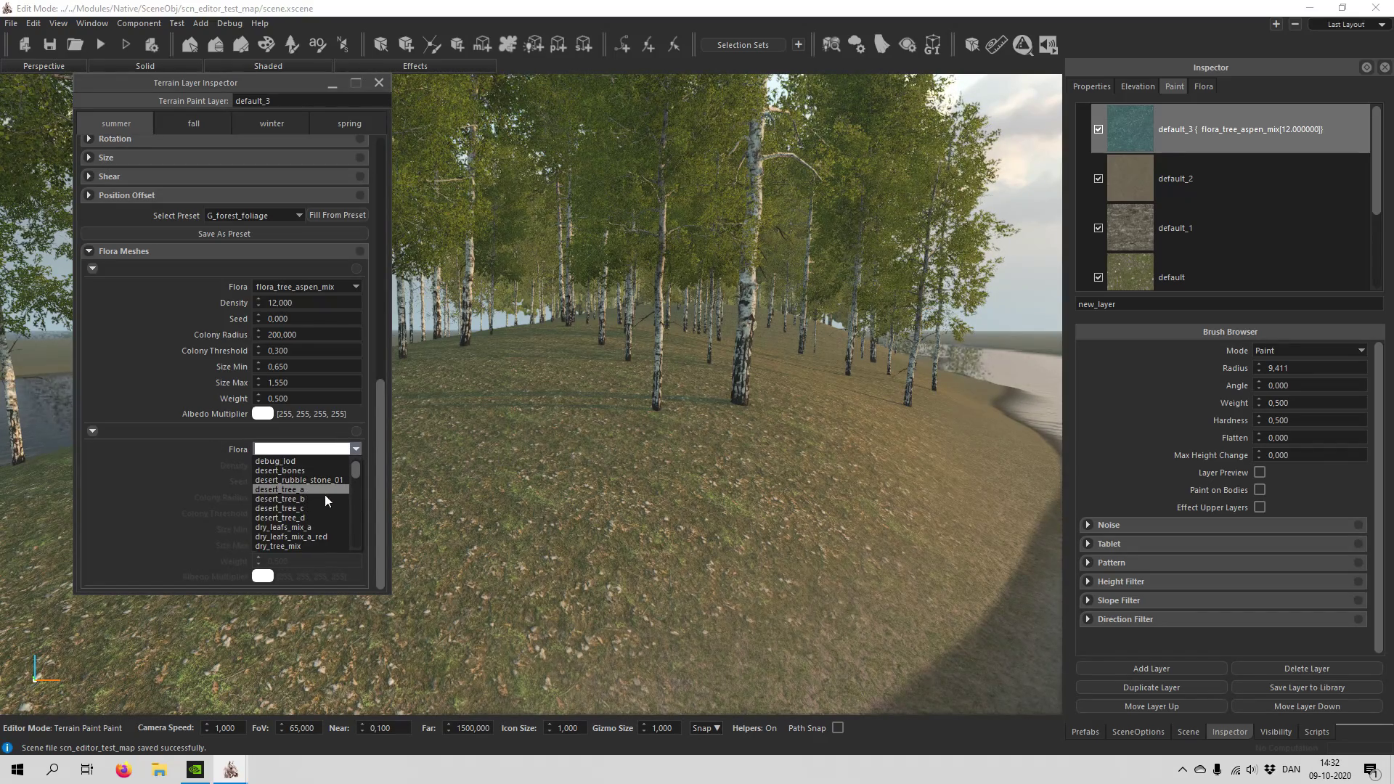
pyautogui.scroll(-2, 325, 494)
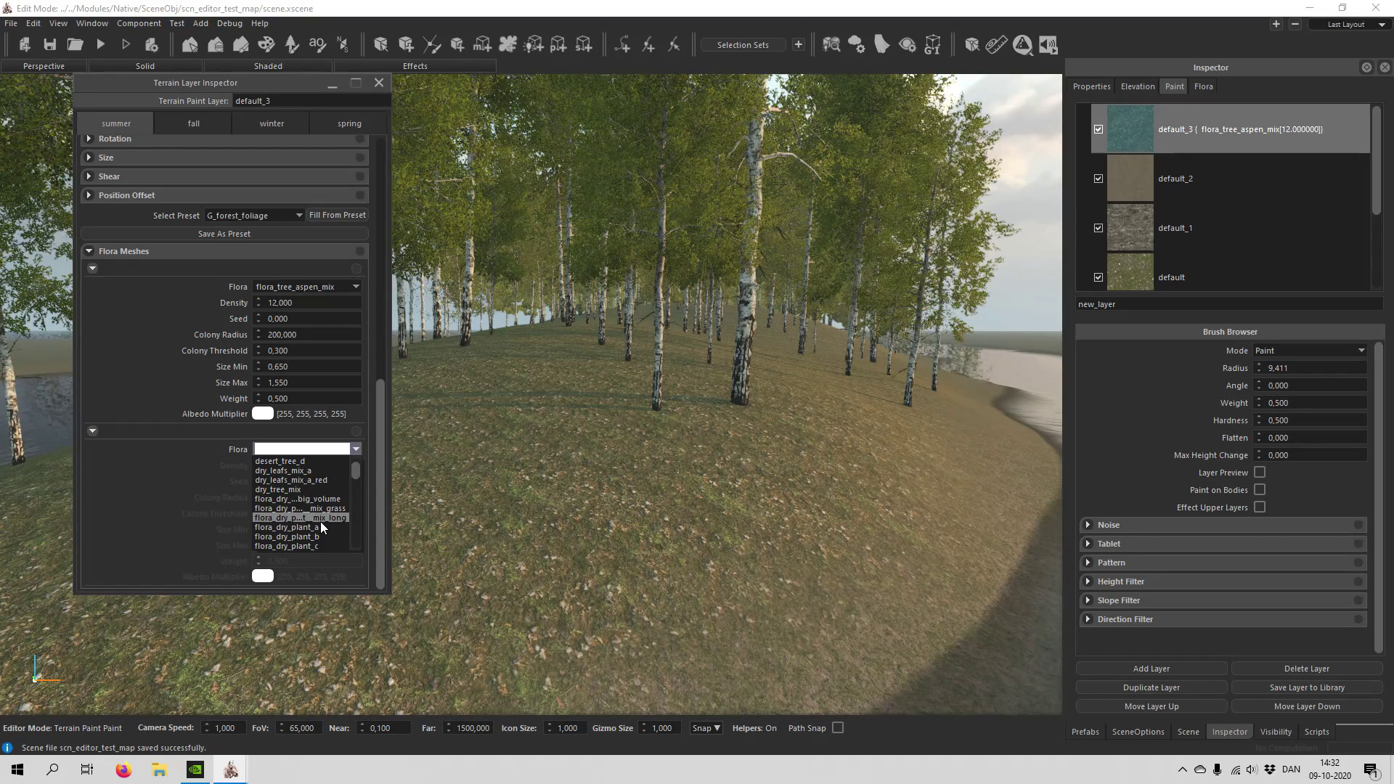
pyautogui.scroll(-1, 315, 501)
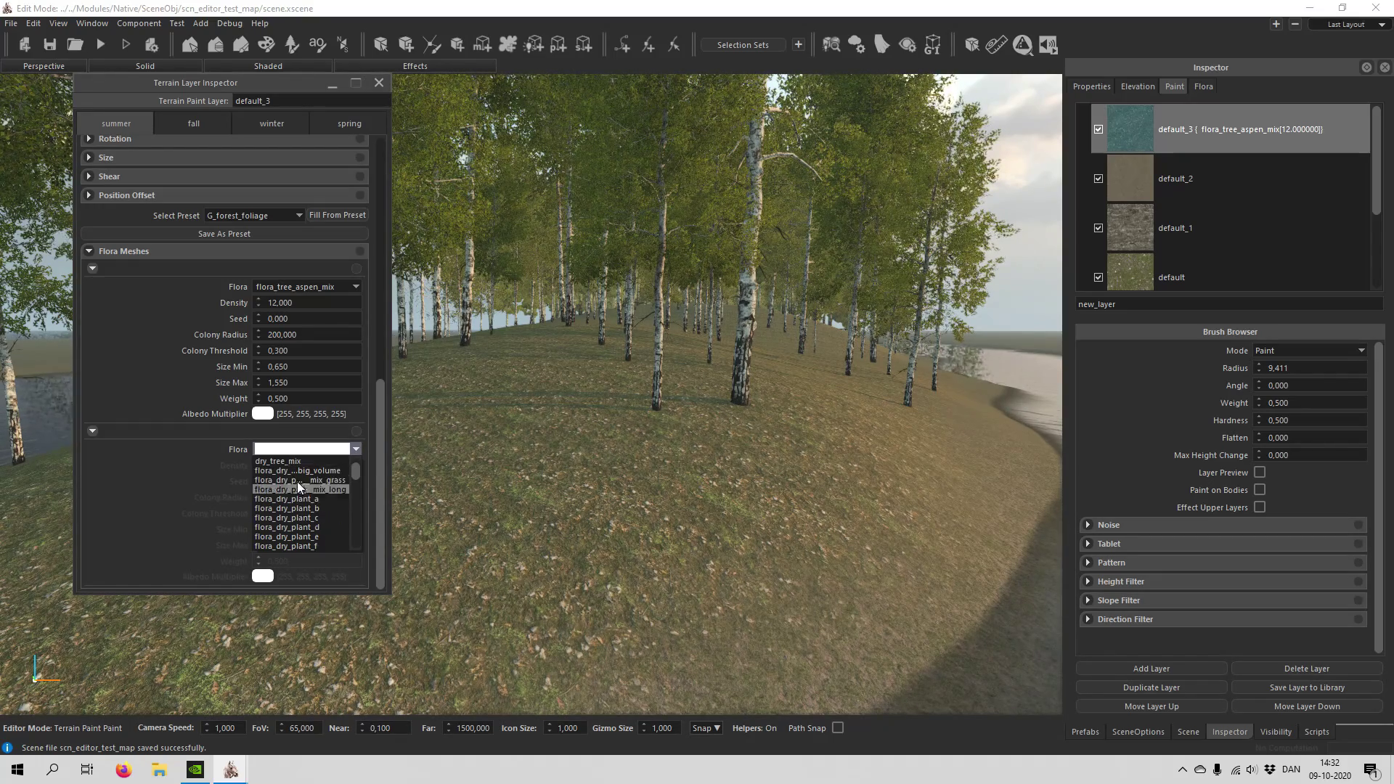
pyautogui.scroll(-4, 312, 520)
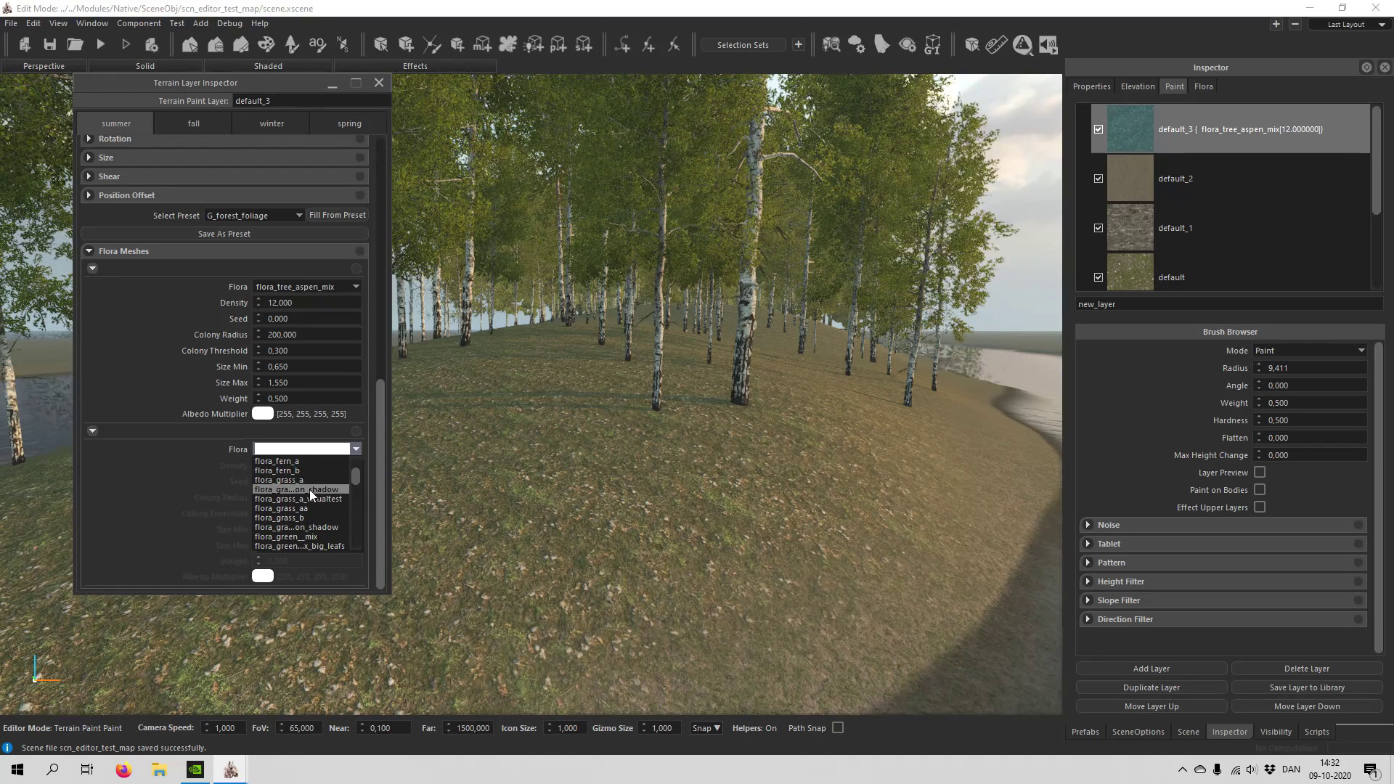
pyautogui.click(310, 490)
pyautogui.moveTo(662, 499)
pyautogui.mouseDown(button='right')
pyautogui.moveTo(523, 501)
pyautogui.moveTo(501, 559)
pyautogui.moveTo(733, 465)
pyautogui.moveTo(748, 475)
pyautogui.moveTo(661, 485)
pyautogui.moveTo(526, 398)
pyautogui.mouseUp(button='right')
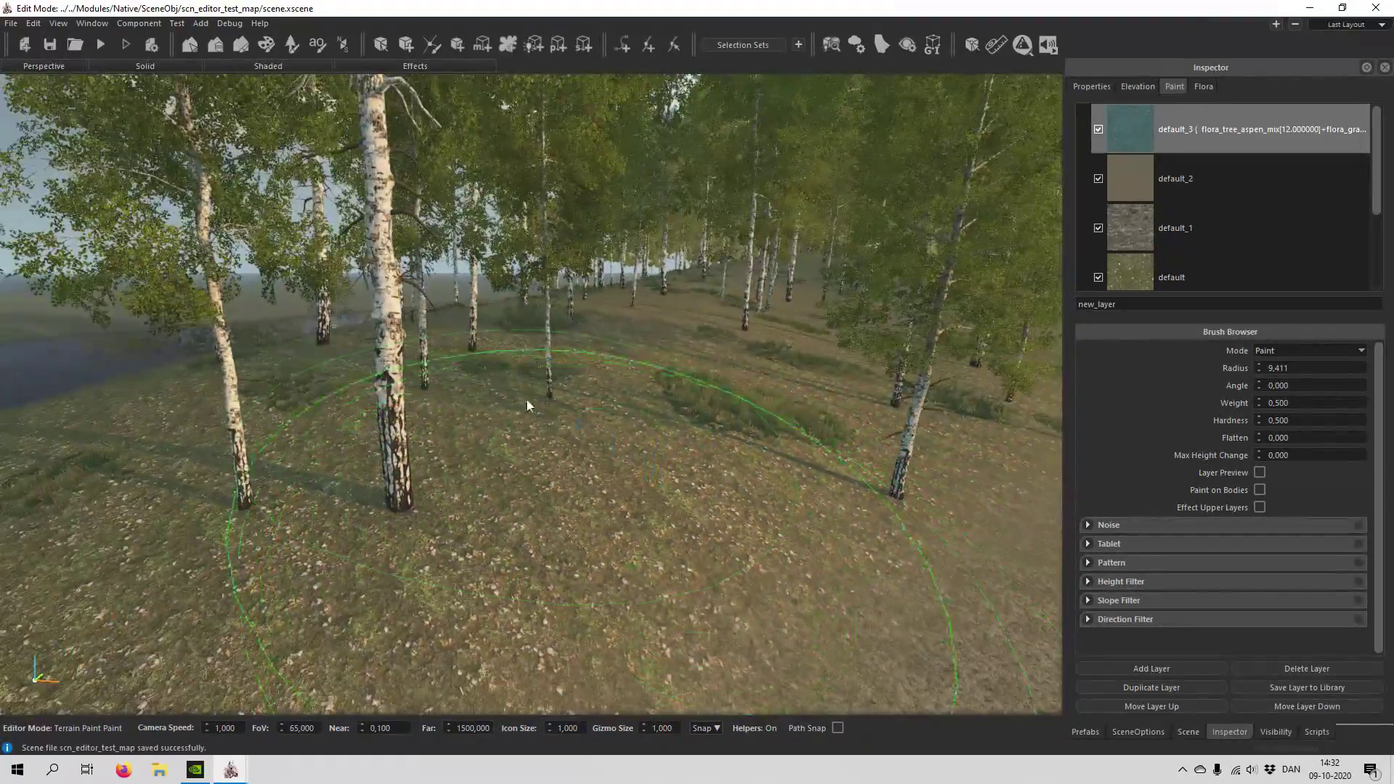
pyautogui.press('w')
# Step: Try a density of 24,000 for the grass flora on the default_3 layer and inspect its coverage
pyautogui.doubleClick(1225, 126)
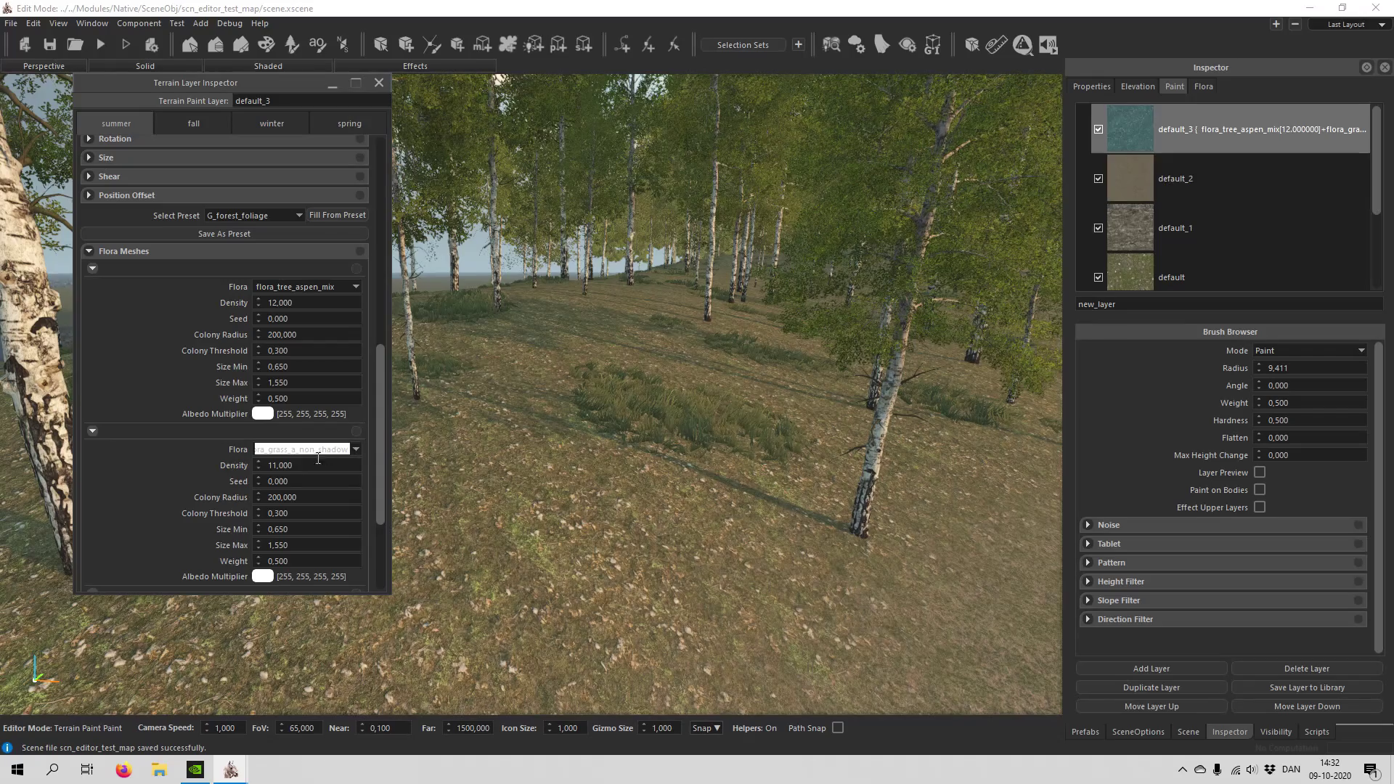
pyautogui.scroll(-1, 318, 459)
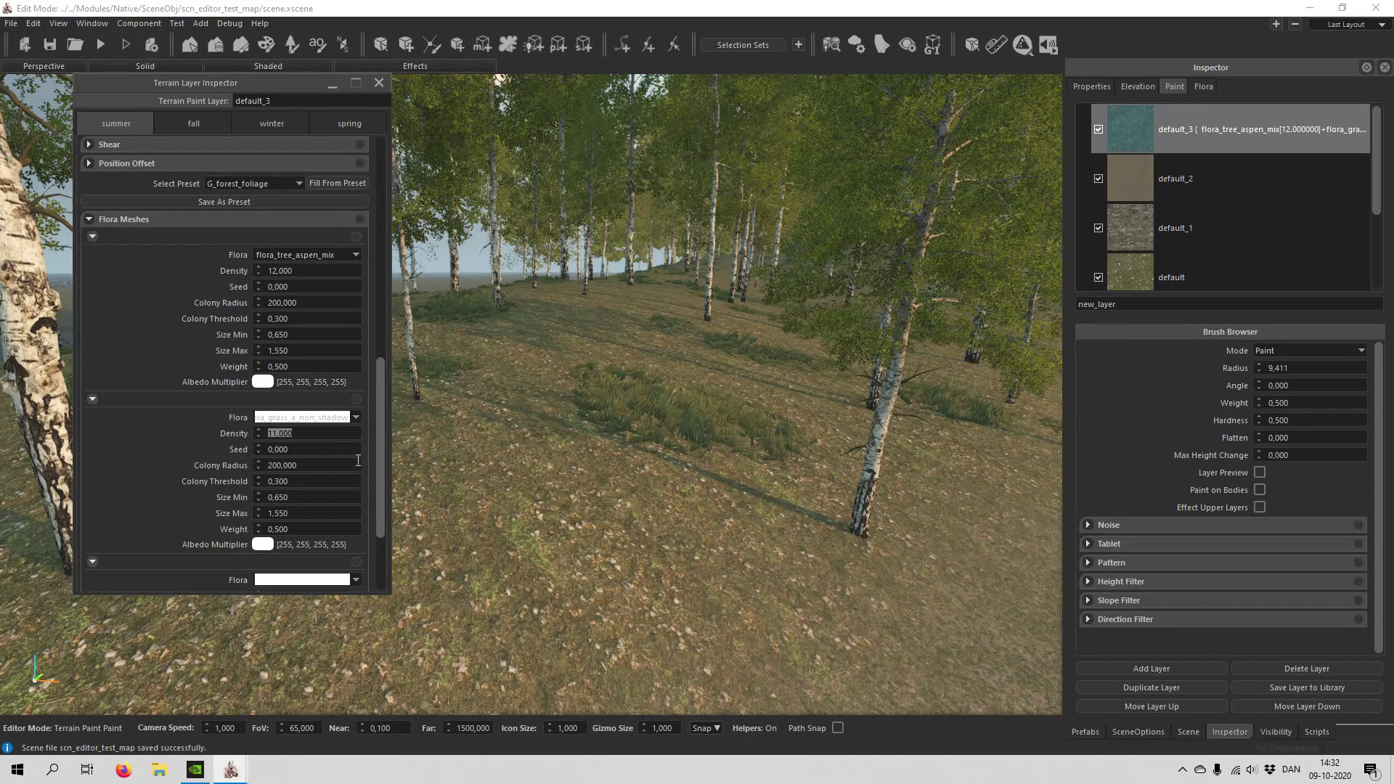
pyautogui.press('Tab')
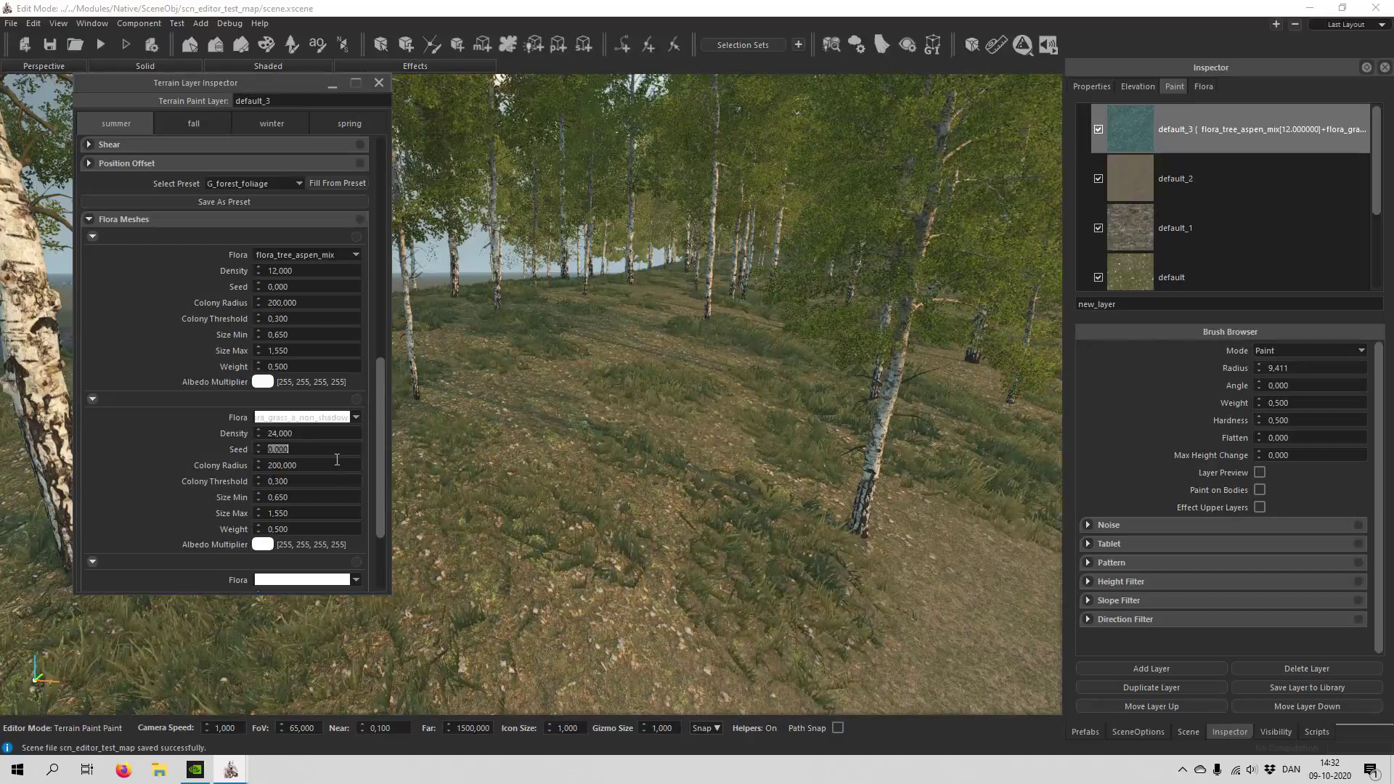
pyautogui.press('s')
pyautogui.moveTo(717, 497)
pyautogui.mouseDown(button='right')
pyautogui.moveTo(777, 508)
pyautogui.moveTo(653, 508)
pyautogui.moveTo(726, 497)
pyautogui.moveTo(659, 544)
pyautogui.moveTo(636, 477)
pyautogui.moveTo(654, 472)
pyautogui.mouseUp(button='right')
pyautogui.press('w')
pyautogui.press('s')
pyautogui.press('w')
pyautogui.press('s')
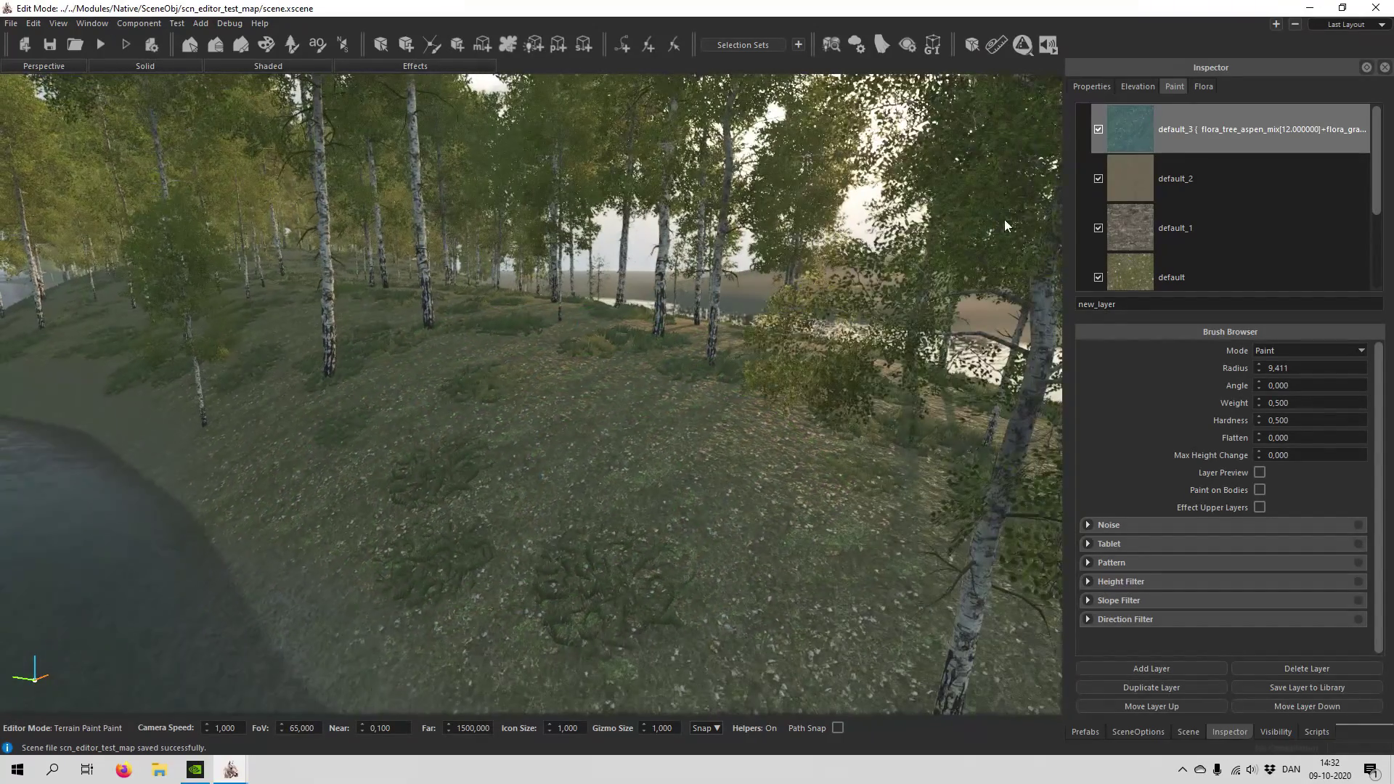
# Step: Set the grass flora's density to 30,000 and its colony radius to 300,000, and check the coverage across the island
pyautogui.doubleClick(1210, 119)
pyautogui.scroll(-3, 305, 432)
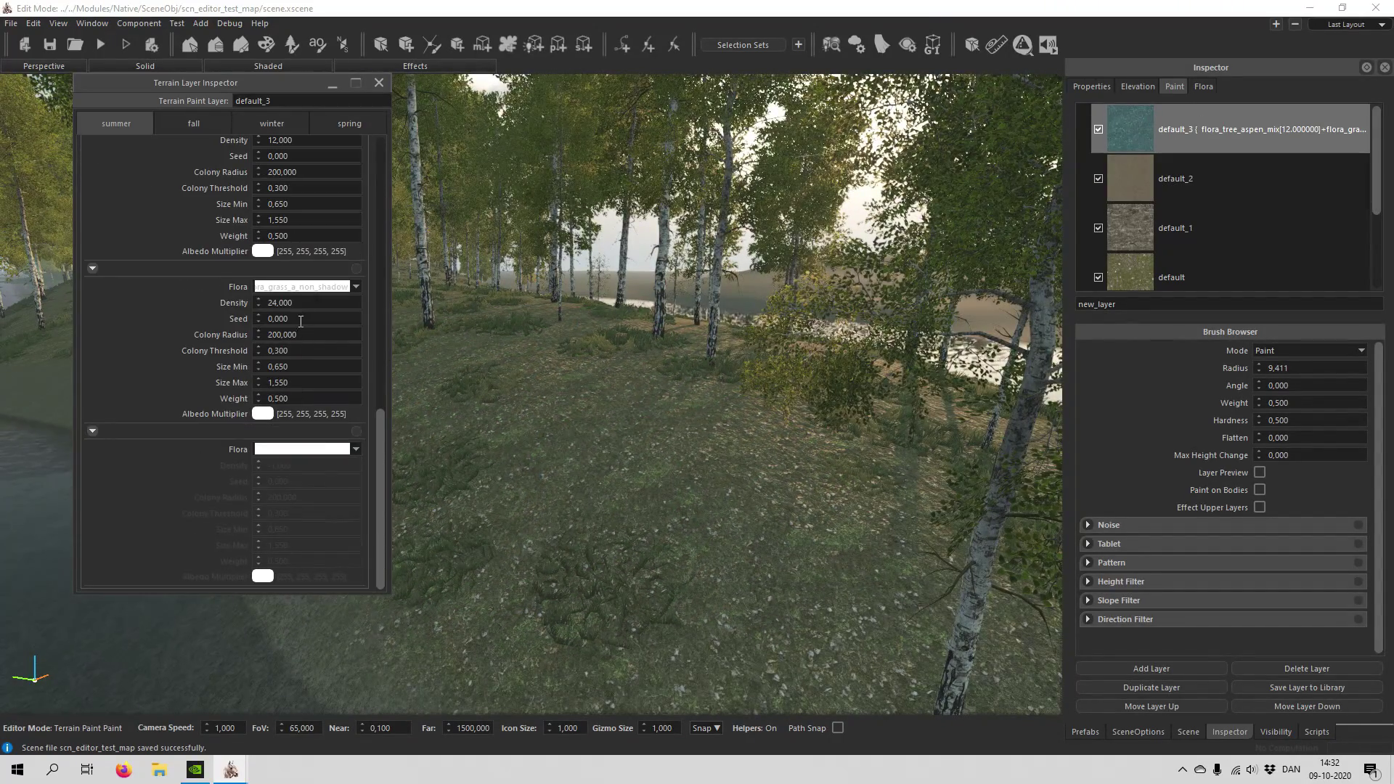
pyautogui.moveTo(301, 305); pyautogui.dragTo(242, 305)
pyautogui.write('30')
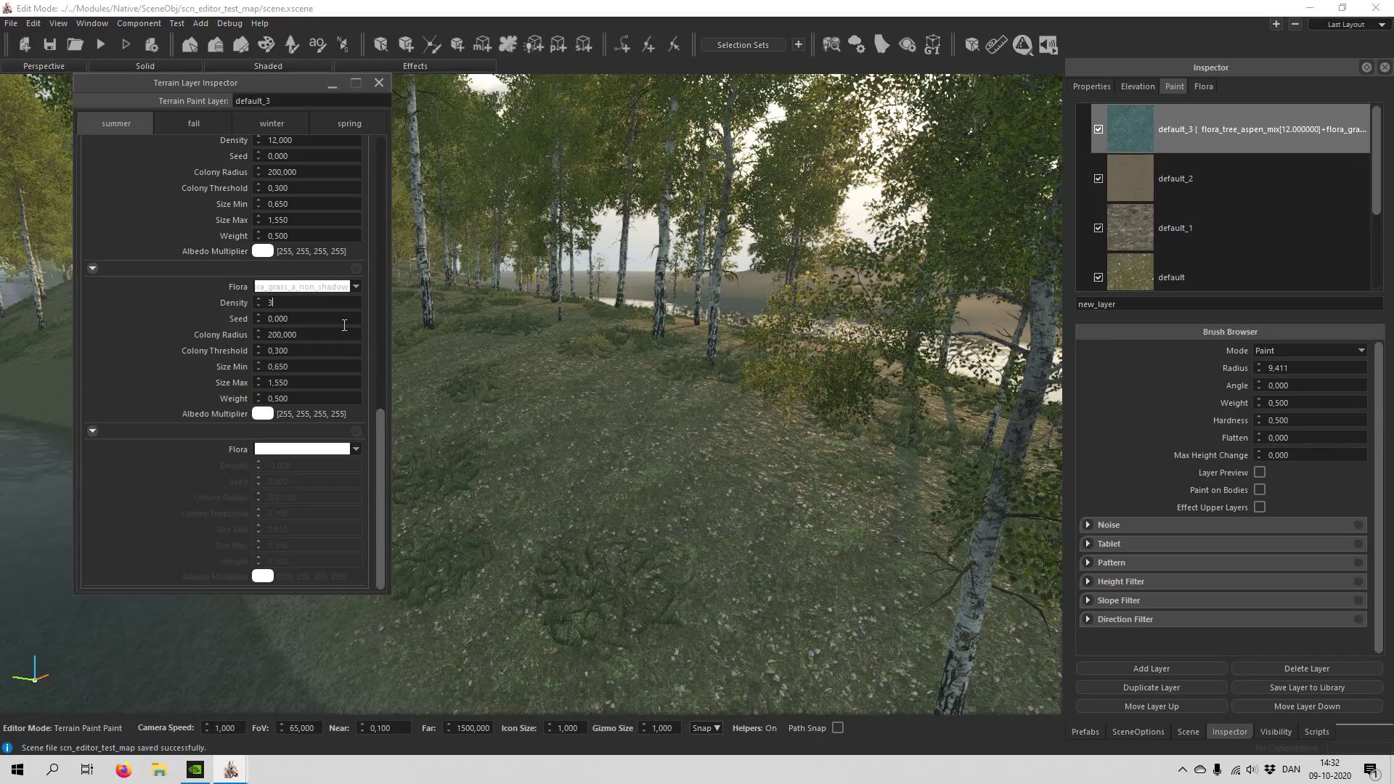
pyautogui.click(303, 333)
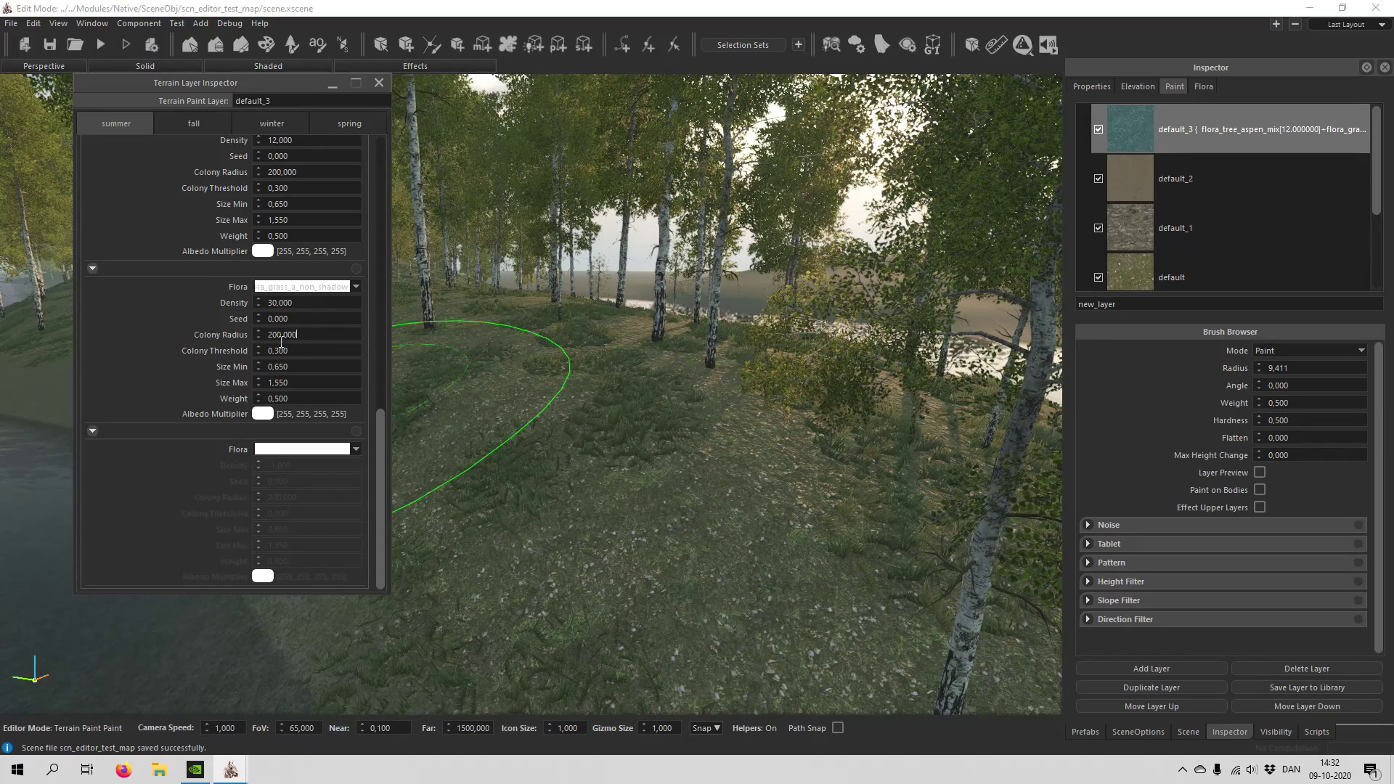
pyautogui.write('3')
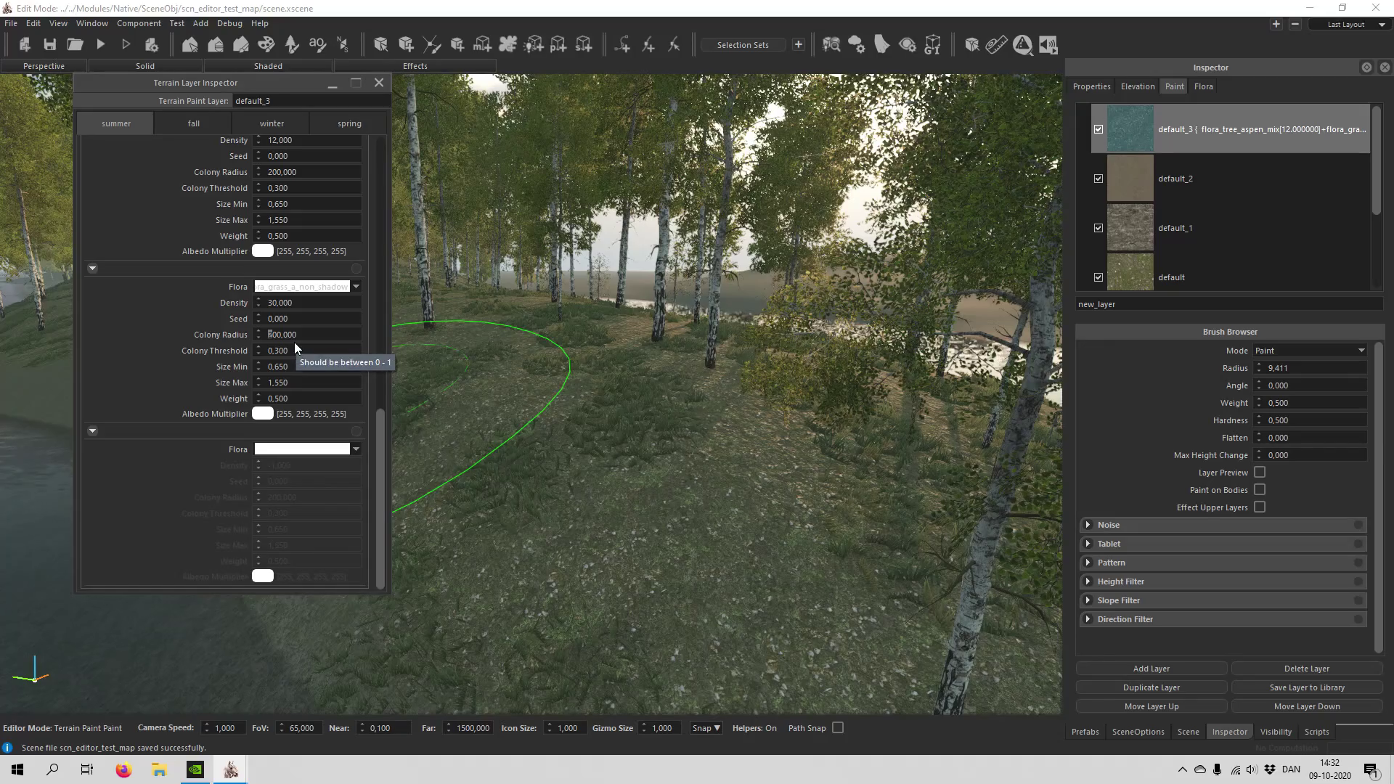
pyautogui.press('Return')
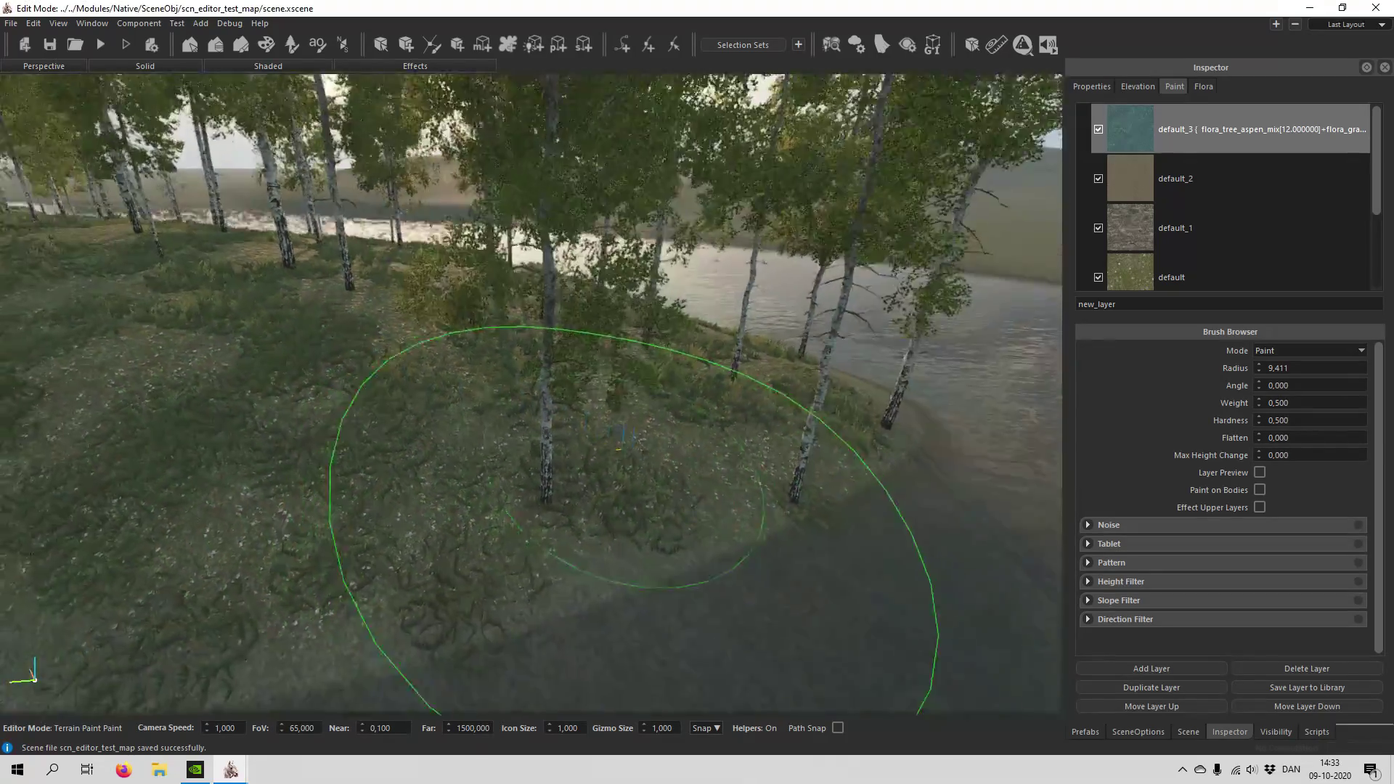
pyautogui.press('w')
pyautogui.moveTo(622, 445); pyautogui.dragTo(618, 449, button='right')
pyautogui.press('s')
pyautogui.press('w')
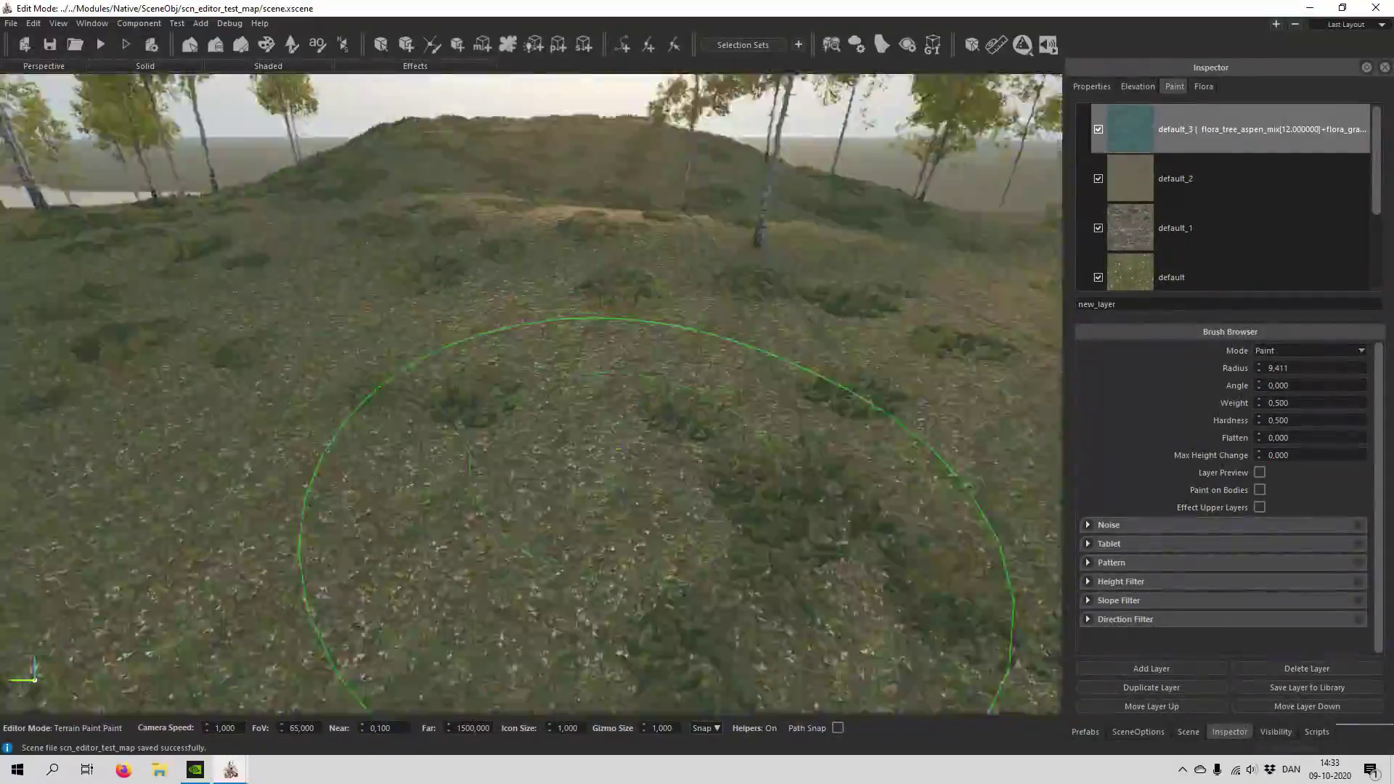
pyautogui.press('s')
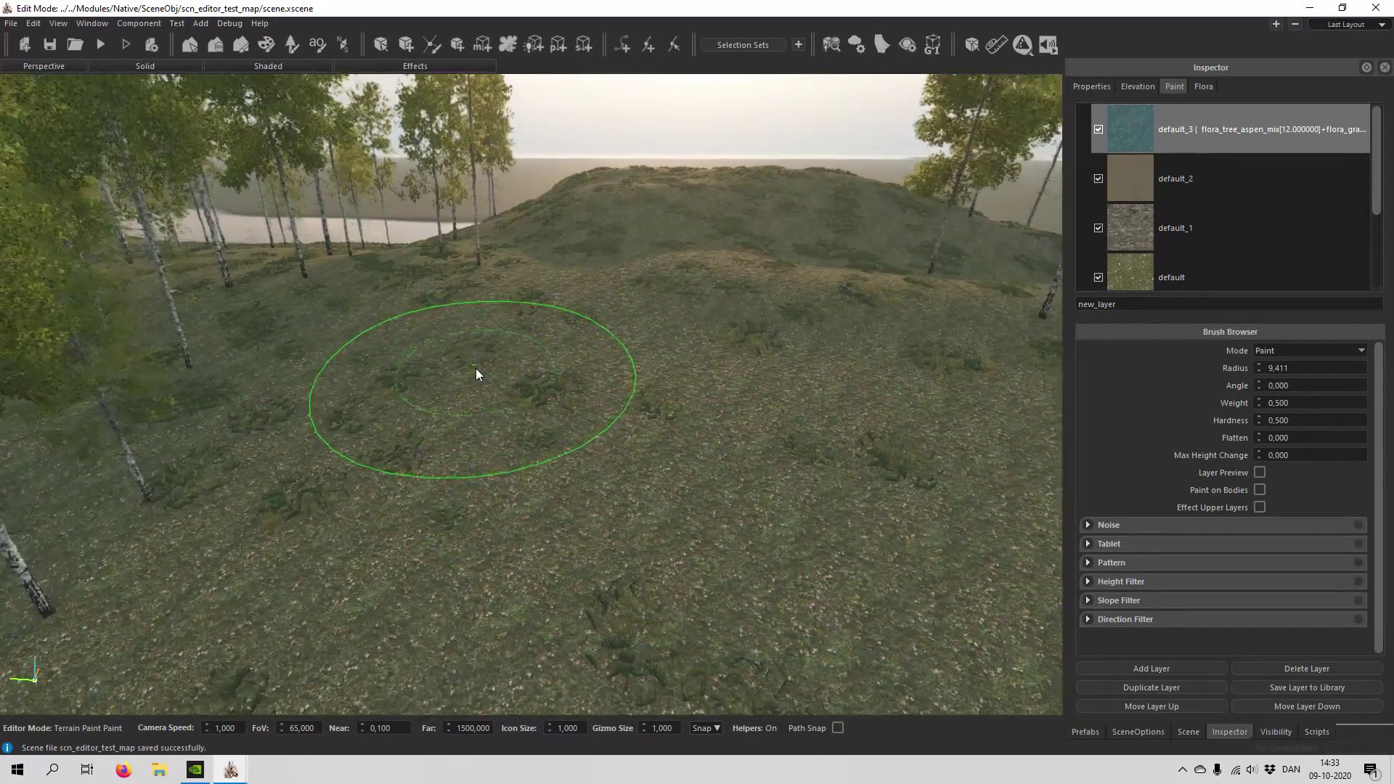
pyautogui.press('w')
# Step: Set the grass flora's density to 40,000 and its weight to 0,630, and view the result inside the forest
pyautogui.doubleClick(1209, 134)
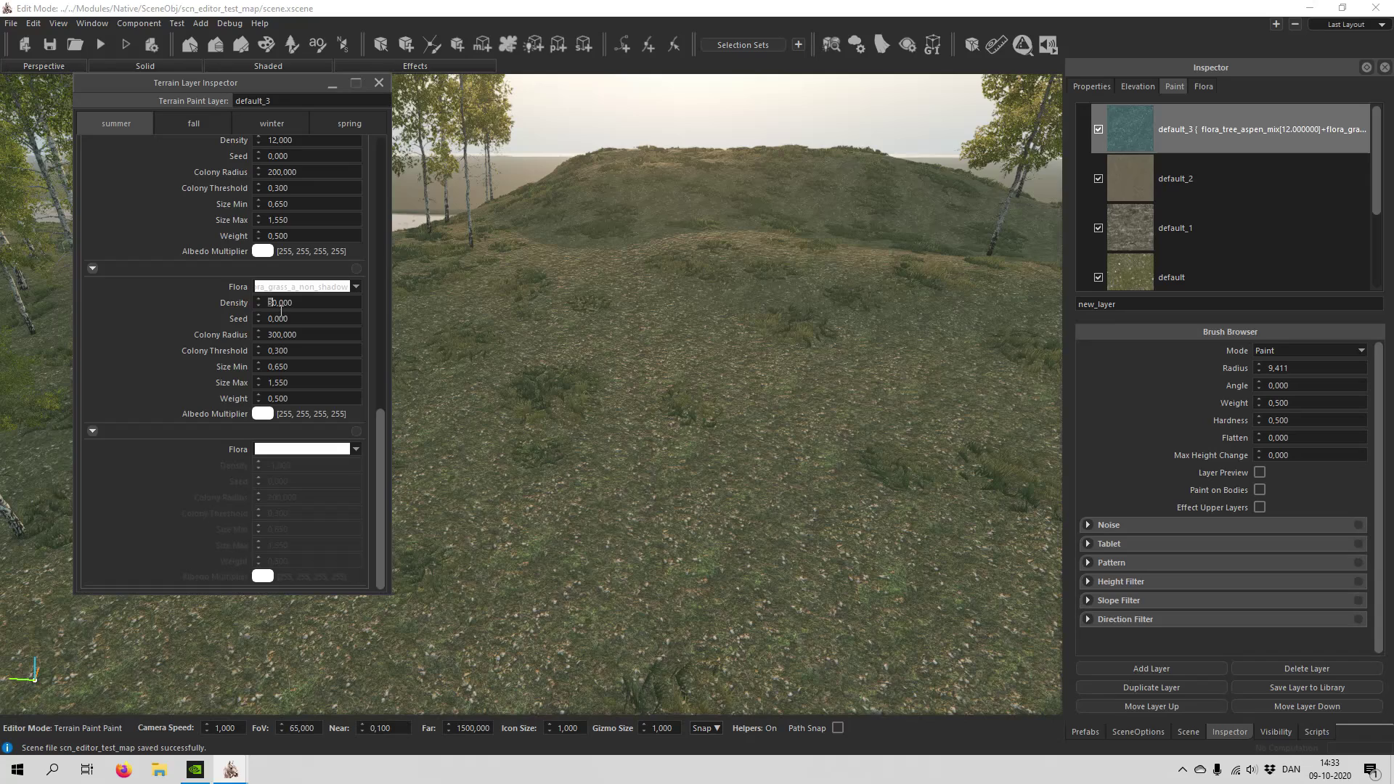
pyautogui.write('4')
pyautogui.press('Return')
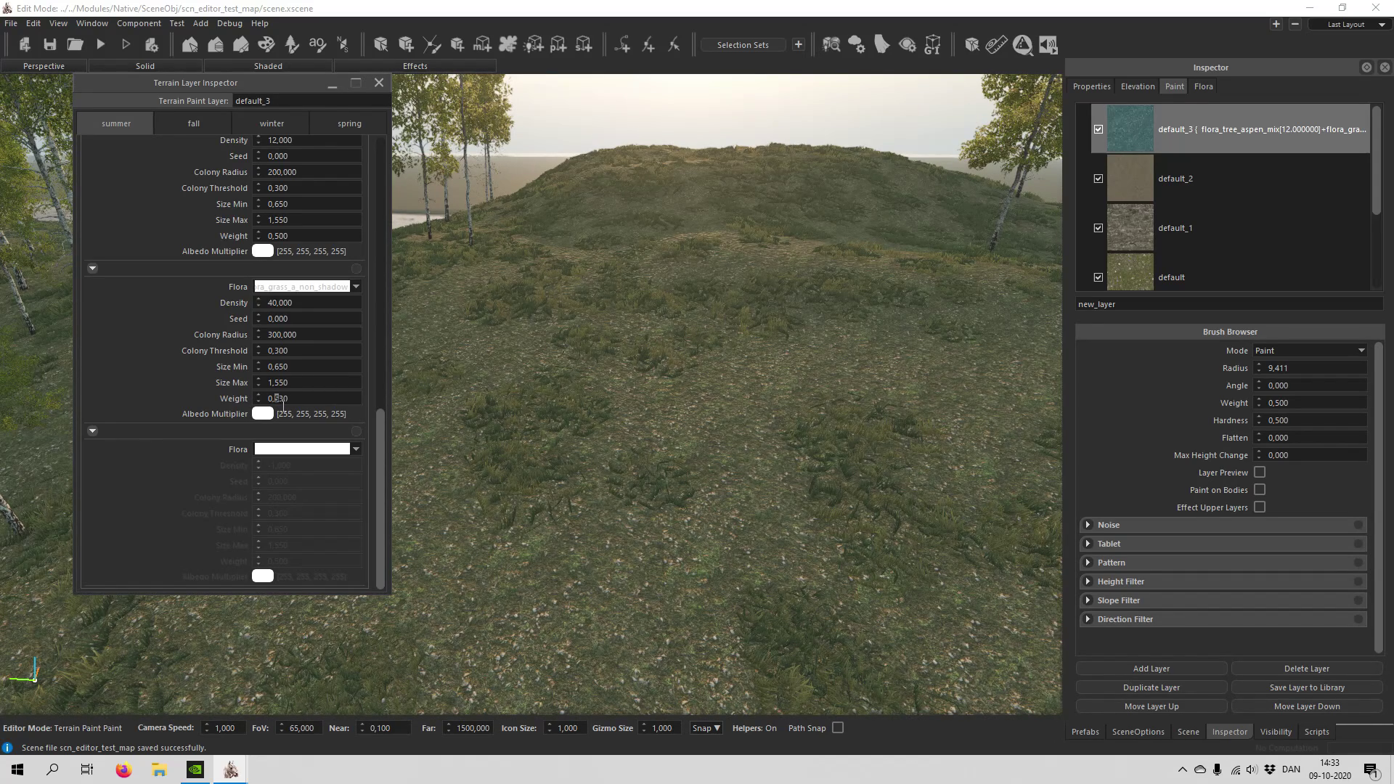
pyautogui.press('Return')
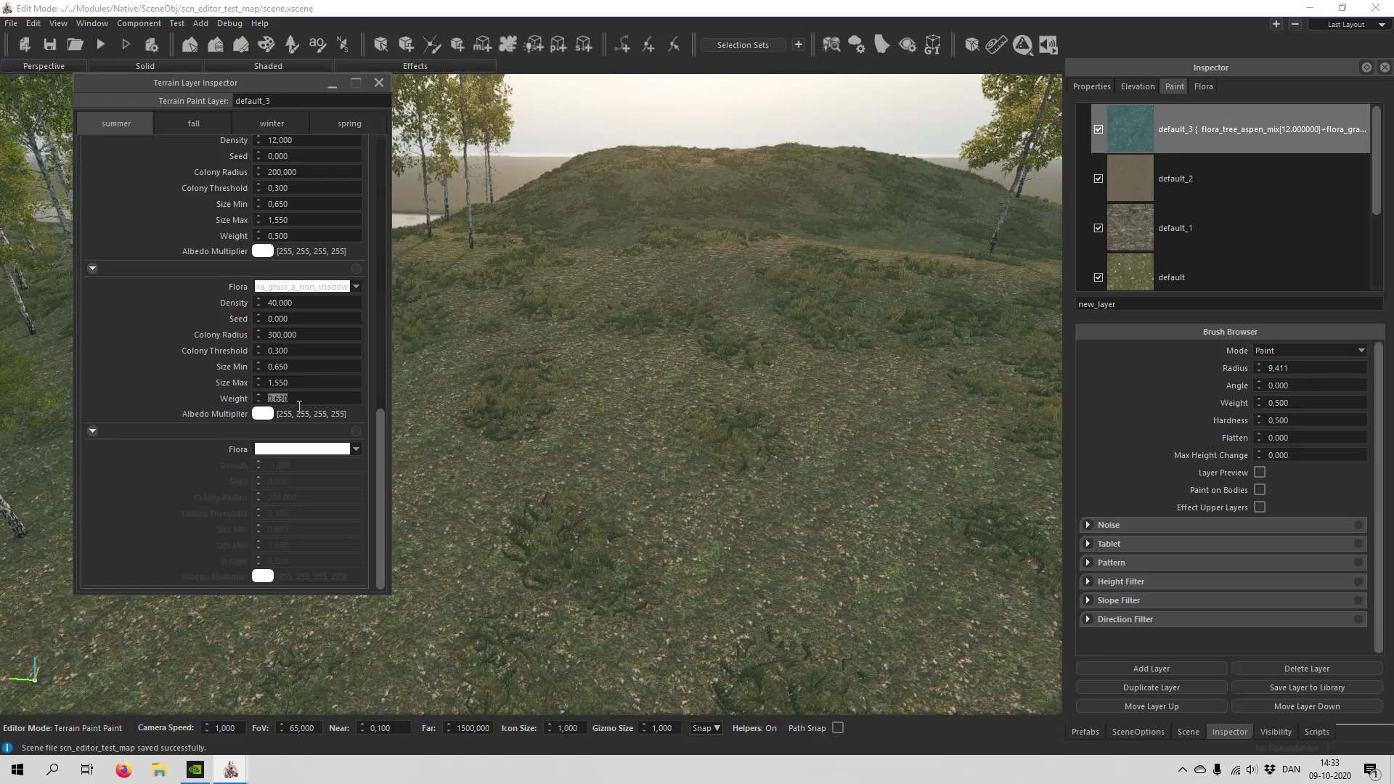
pyautogui.moveTo(663, 547)
pyautogui.mouseDown(button='right')
pyautogui.moveTo(633, 478)
pyautogui.moveTo(637, 492)
pyautogui.moveTo(607, 473)
pyautogui.moveTo(639, 523)
pyautogui.moveTo(634, 484)
pyautogui.moveTo(591, 451)
pyautogui.moveTo(638, 482)
pyautogui.moveTo(638, 451)
pyautogui.moveTo(652, 510)
pyautogui.mouseUp(button='right')
pyautogui.press('w')
pyautogui.press('w')
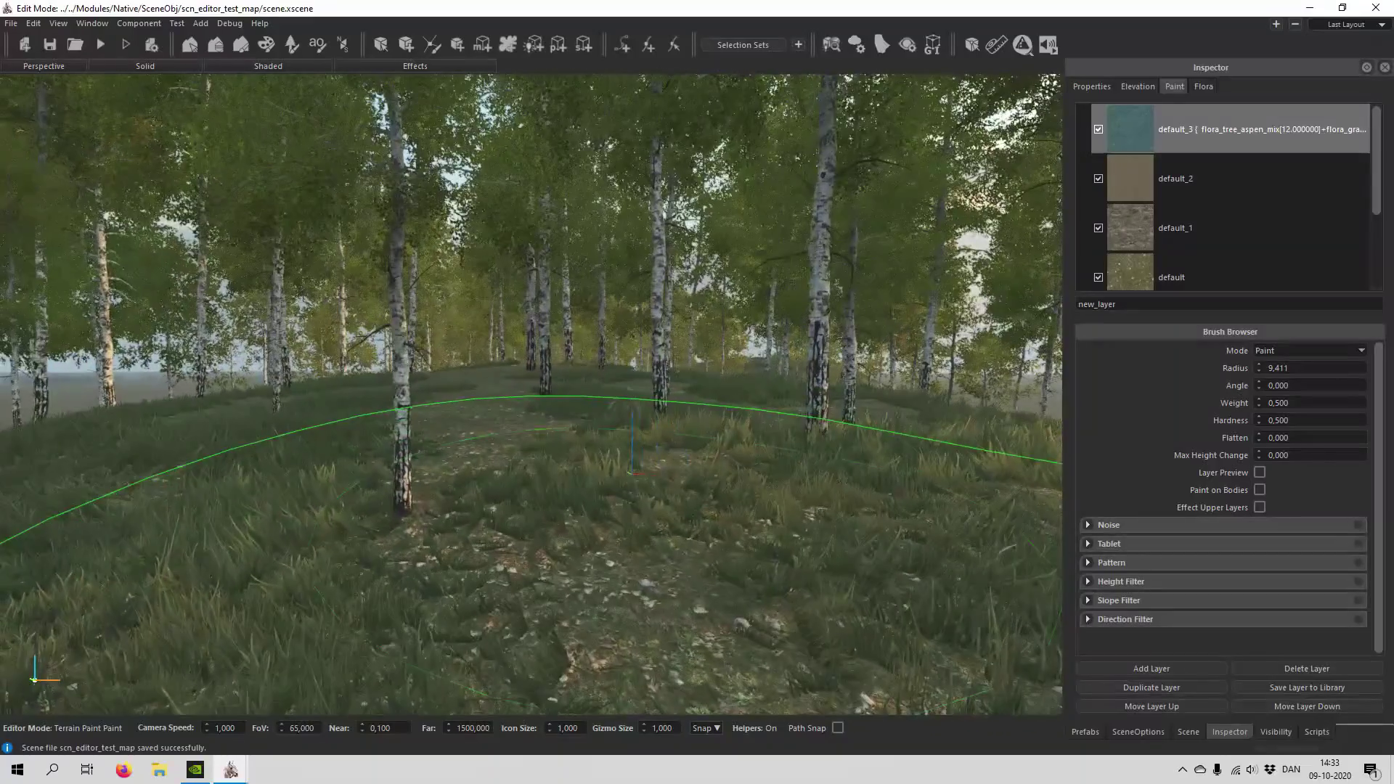
# Step: Assign flora_shrub_mix as the third flora mesh of the default_3 layer and look at the surrounding ground
pyautogui.doubleClick(1235, 128)
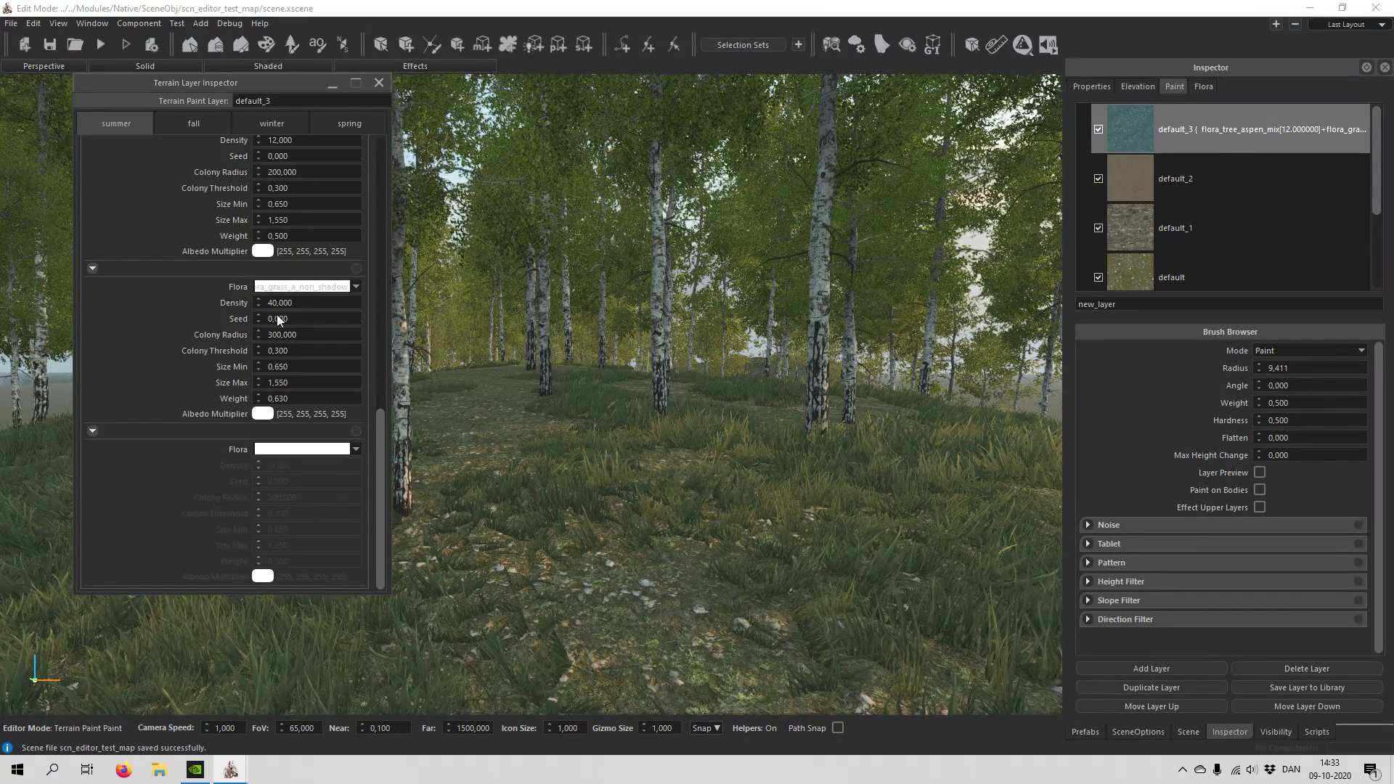
pyautogui.scroll(3, 156, 333)
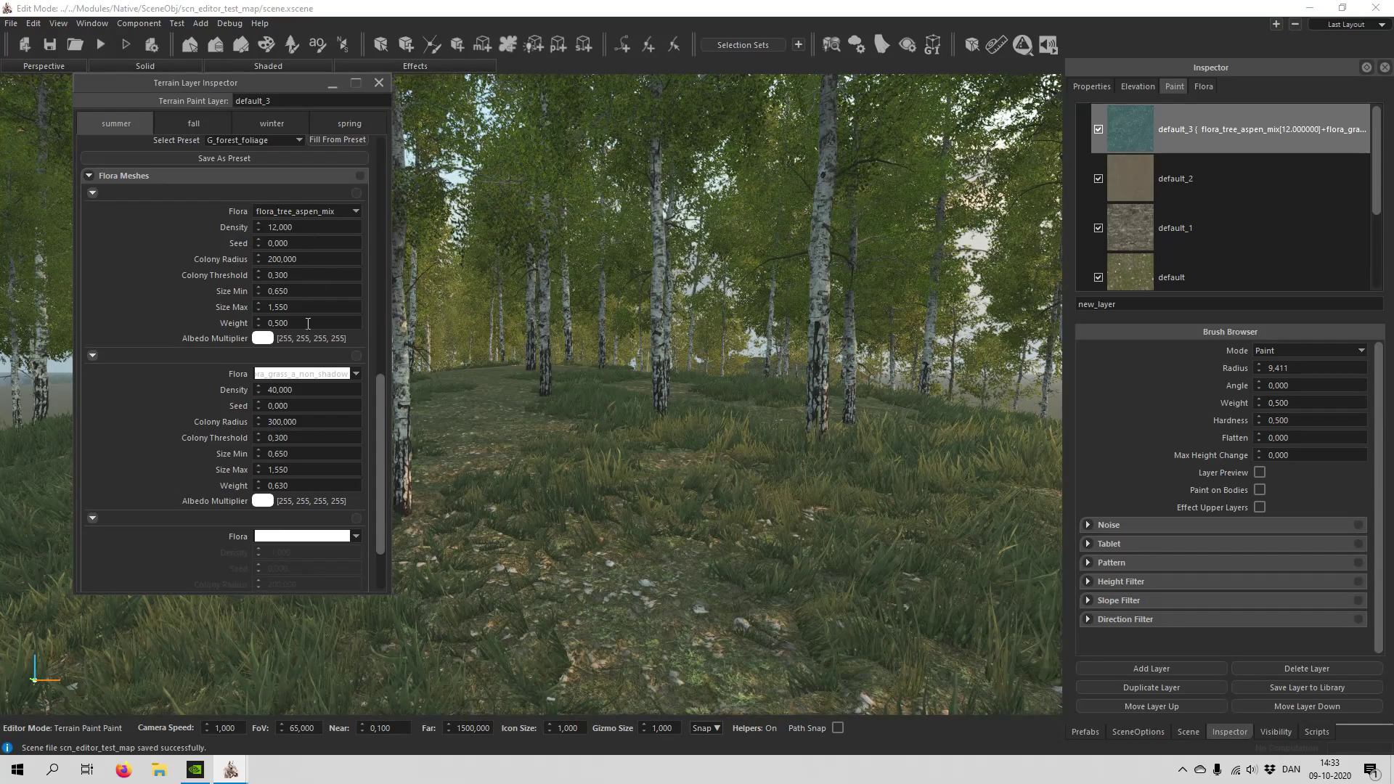
pyautogui.scroll(-2, 308, 324)
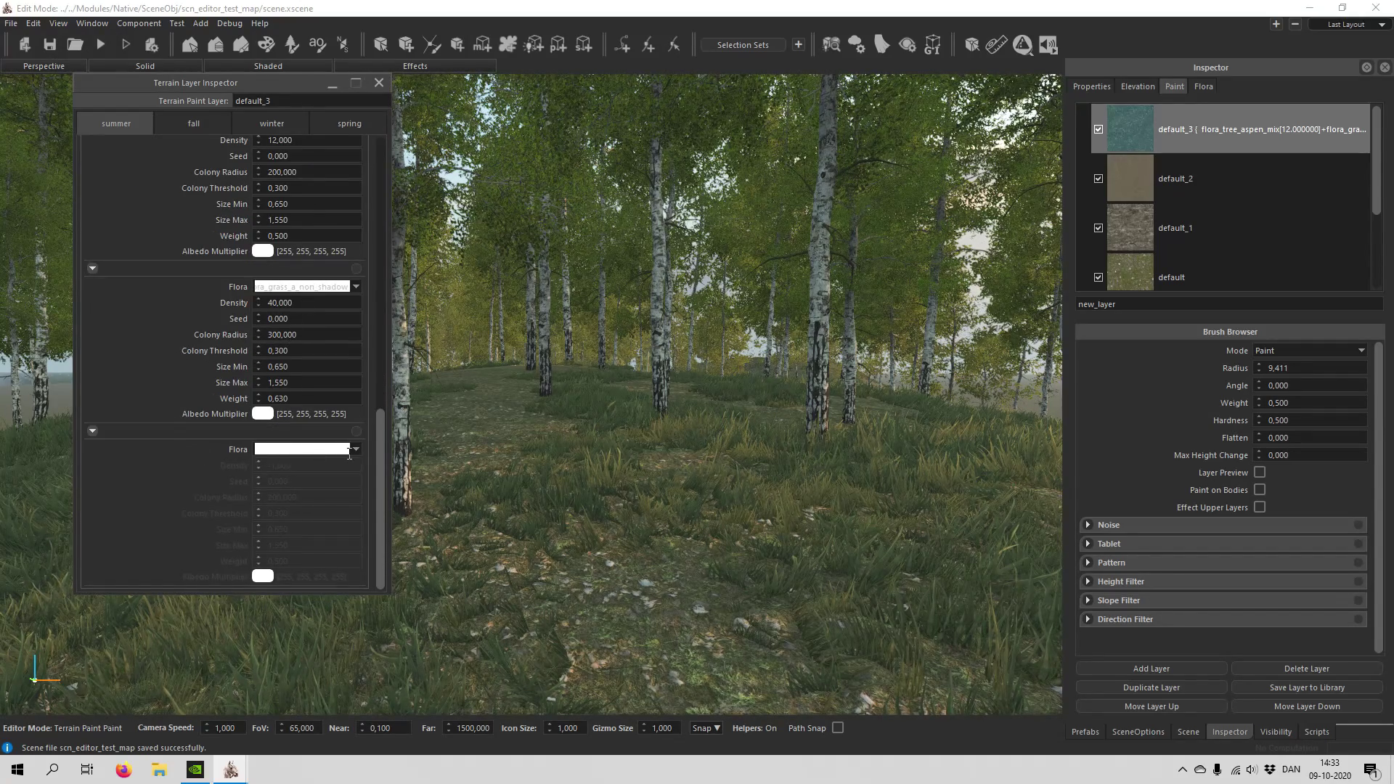
pyautogui.click(356, 450)
pyautogui.scroll(-10, 311, 496)
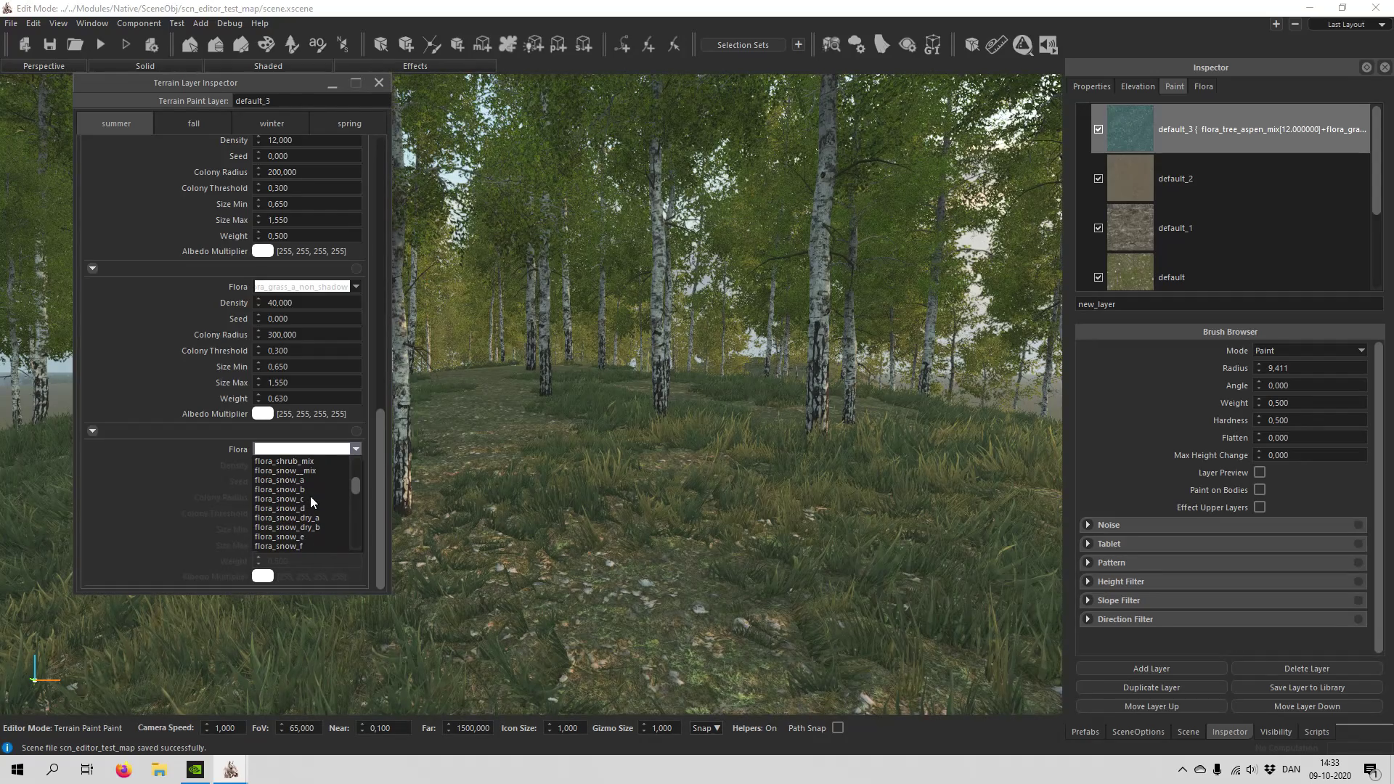
pyautogui.scroll(1, 309, 492)
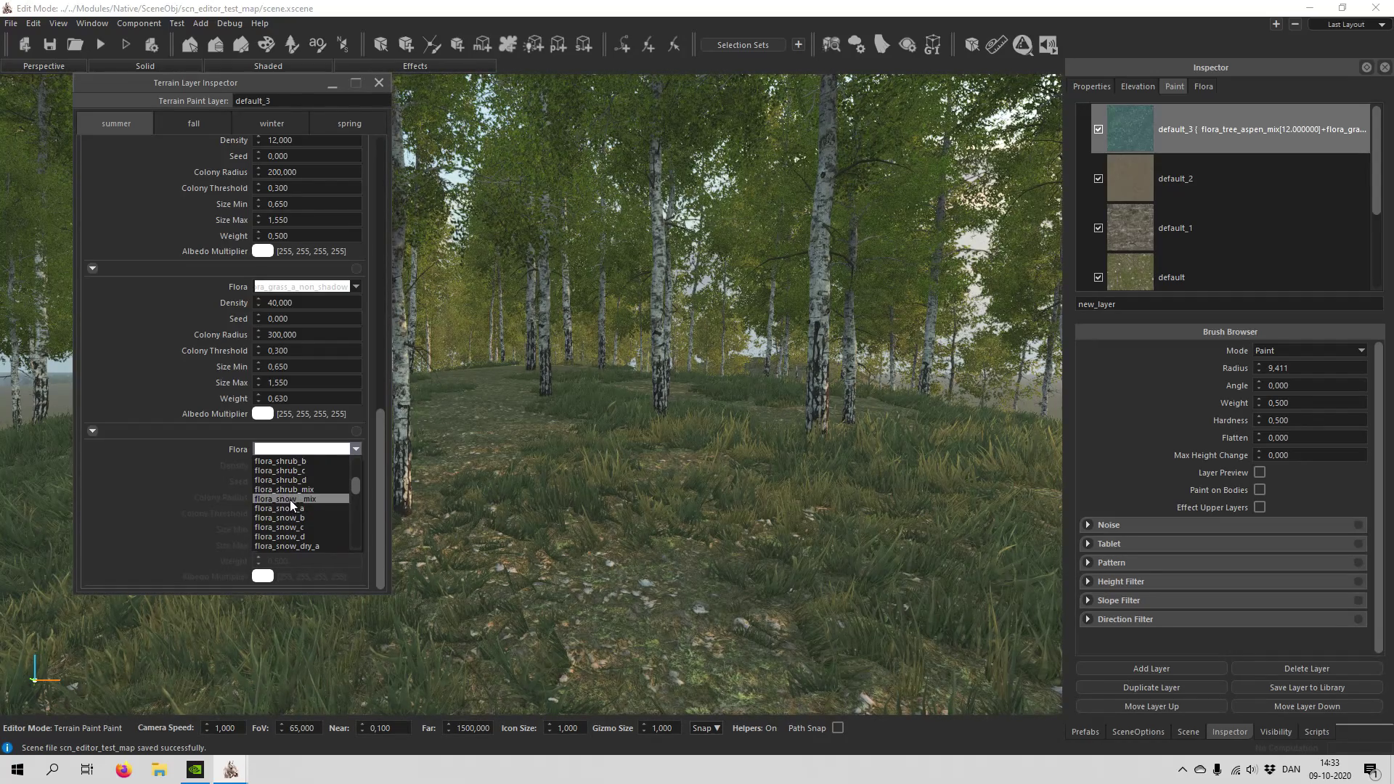
pyautogui.click(295, 490)
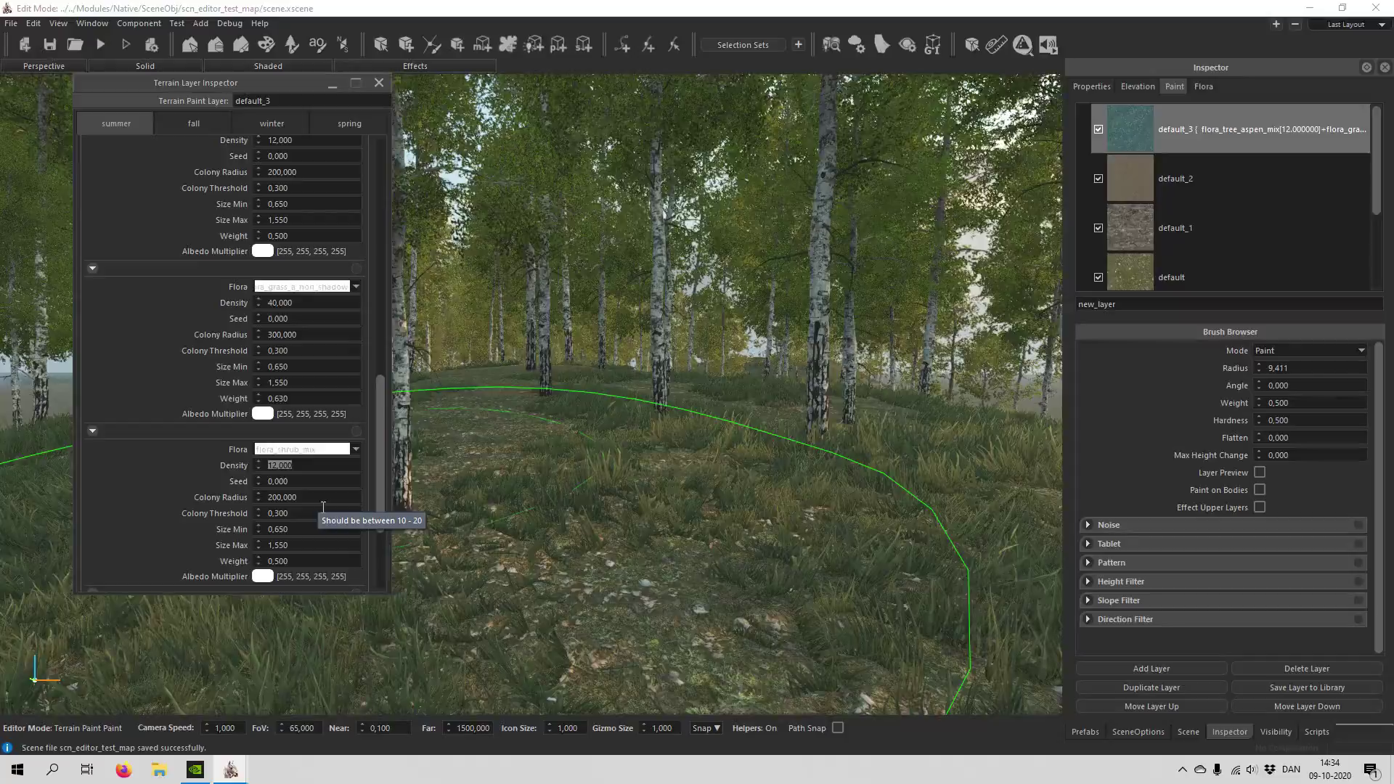
pyautogui.moveTo(624, 501)
pyautogui.mouseDown(button='right')
pyautogui.moveTo(748, 523)
pyautogui.moveTo(743, 512)
pyautogui.mouseUp(button='right')
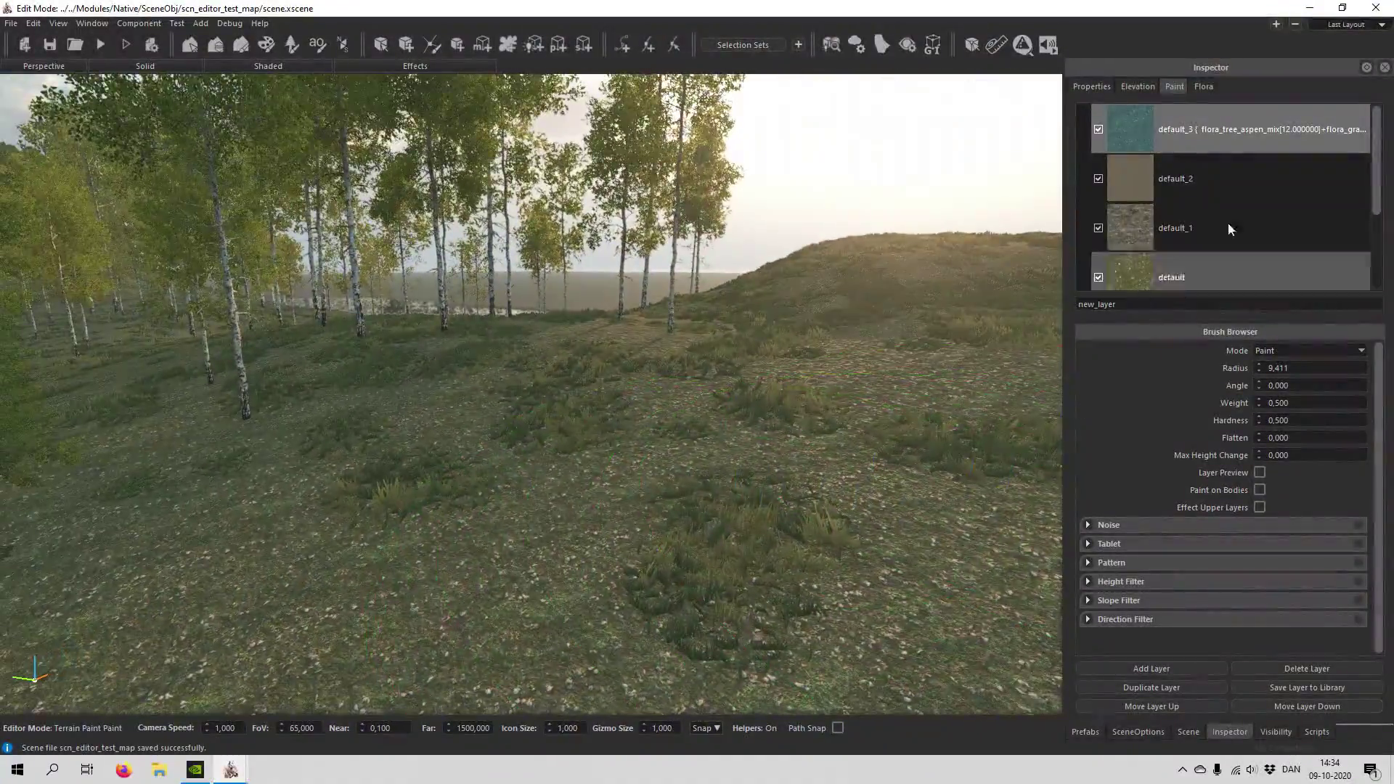
# Step: Set the shrub flora's colony radius to 300,000 on the default_3 layer and view the shrubs among the trees
pyautogui.doubleClick(1271, 132)
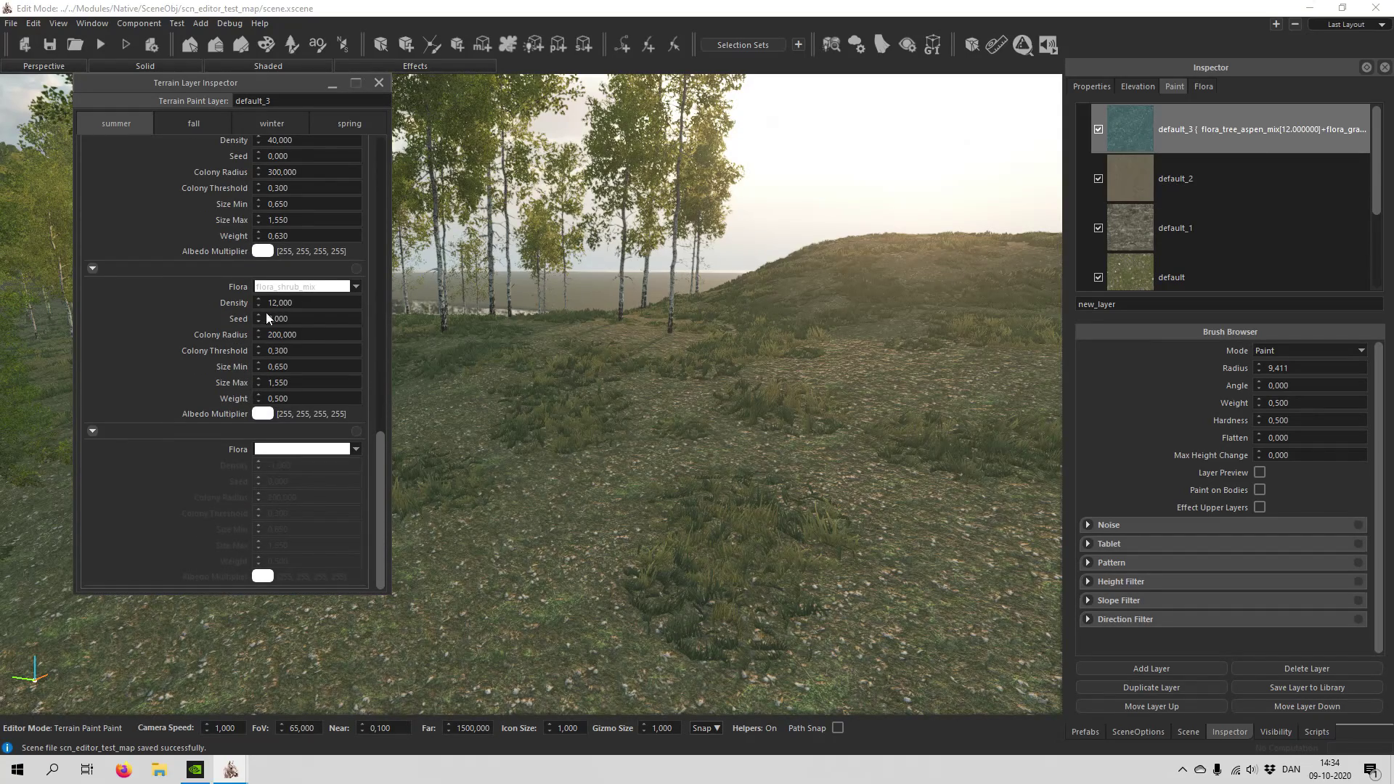
pyautogui.scroll(1, 290, 389)
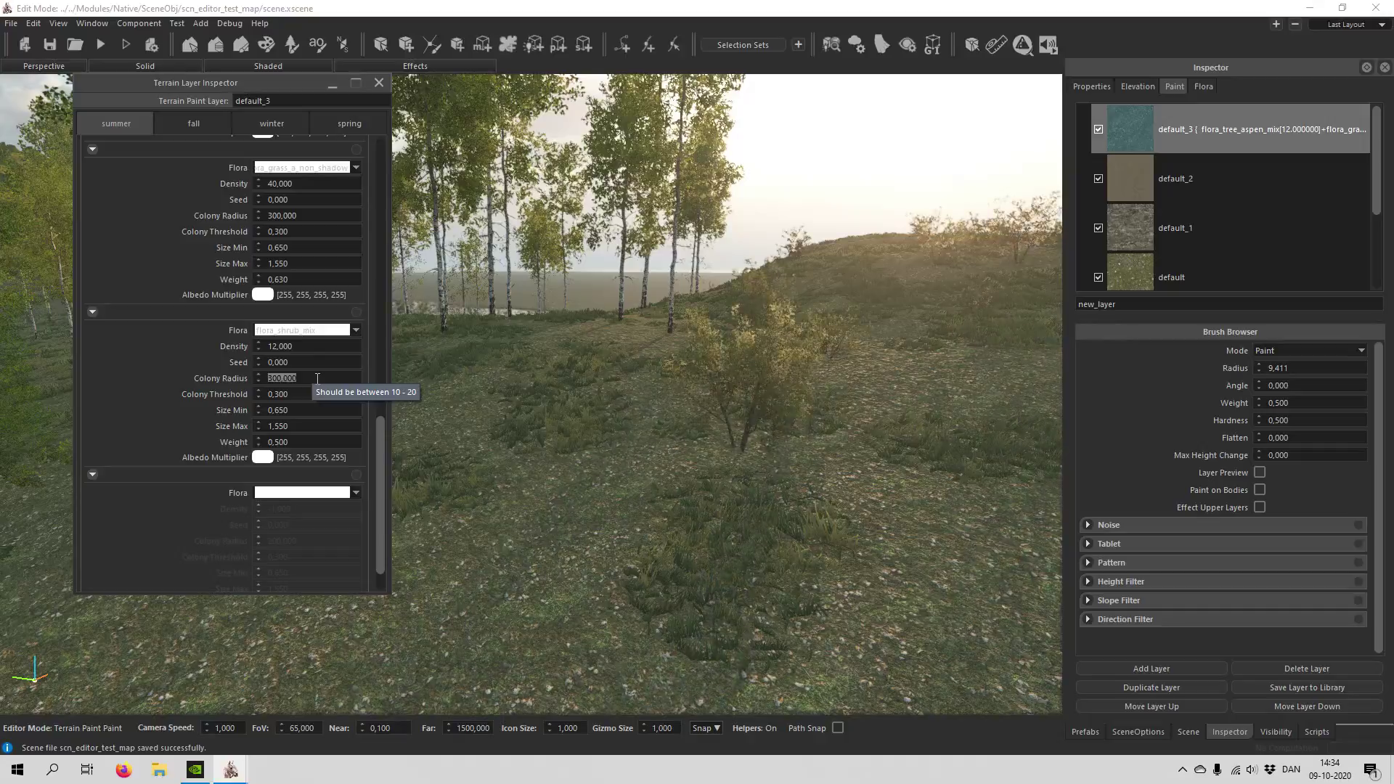
pyautogui.moveTo(654, 523)
pyautogui.mouseDown(button='right')
pyautogui.moveTo(651, 512)
pyautogui.moveTo(632, 531)
pyautogui.moveTo(649, 519)
pyautogui.moveTo(632, 501)
pyautogui.moveTo(652, 488)
pyautogui.mouseUp(button='right')
pyautogui.press('w')
pyautogui.press('w')
# Step: Set the shrub flora's density to 15,000 and look through the aspen forest
pyautogui.doubleClick(1201, 127)
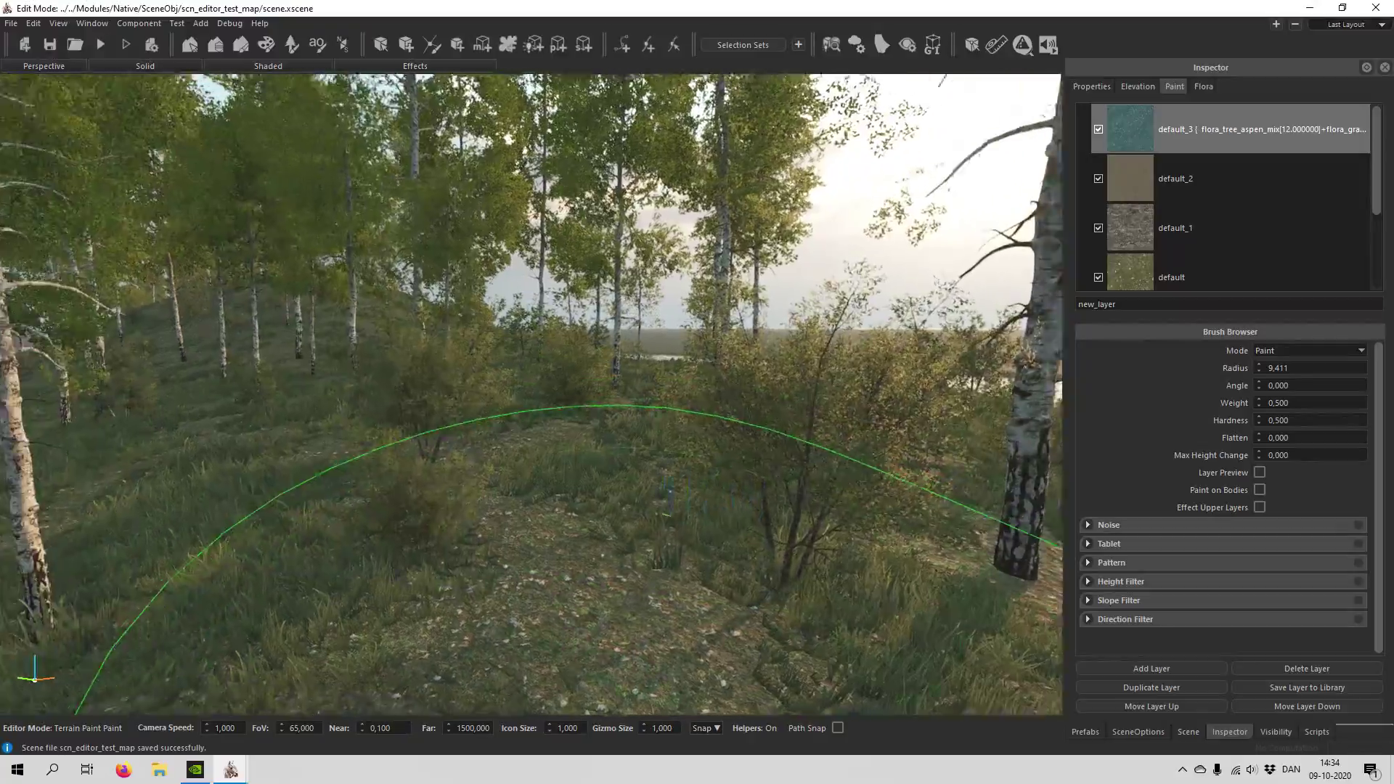
pyautogui.moveTo(670, 514)
pyautogui.mouseDown(button='right')
pyautogui.moveTo(697, 539)
pyautogui.moveTo(666, 517)
pyautogui.mouseUp(button='right')
pyautogui.press('w')
pyautogui.press('w')
pyautogui.moveTo(617, 639)
pyautogui.mouseDown(button='right')
pyautogui.moveTo(672, 526)
pyautogui.moveTo(436, 560)
pyautogui.moveTo(597, 495)
pyautogui.moveTo(581, 501)
pyautogui.mouseUp(button='right')
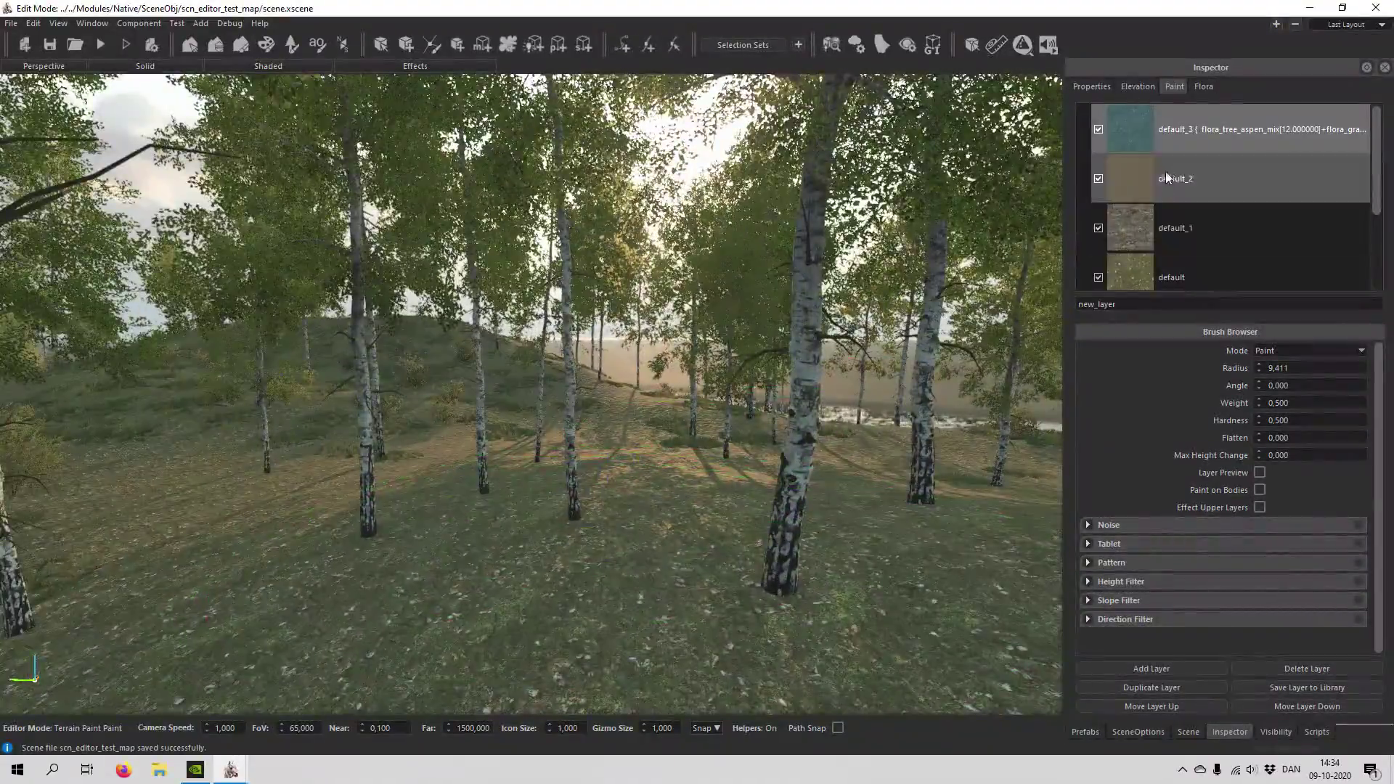
# Step: Set the grass flora's density to 45,000 and its colony threshold to 0,200, and check the ground cover
pyautogui.doubleClick(1210, 130)
pyautogui.scroll(3, 305, 389)
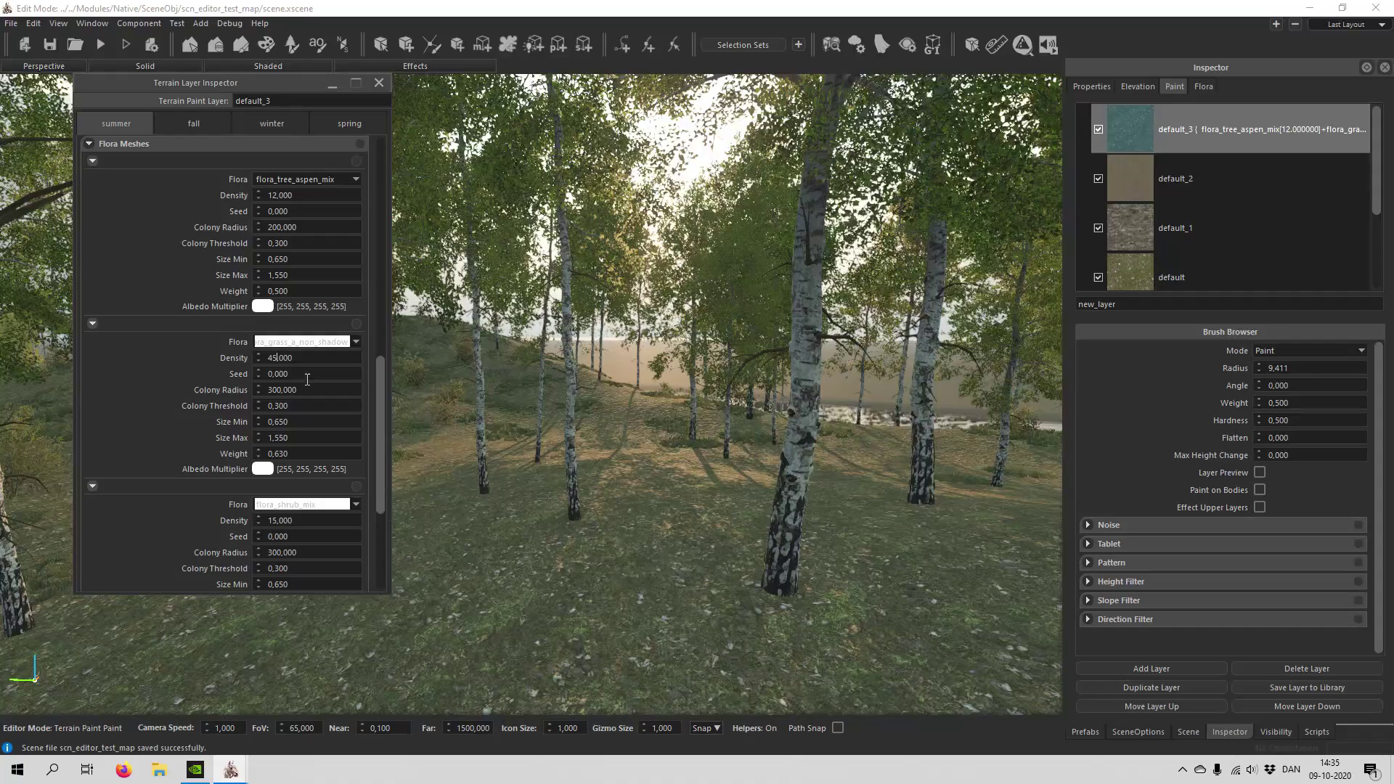
pyautogui.press('Tab')
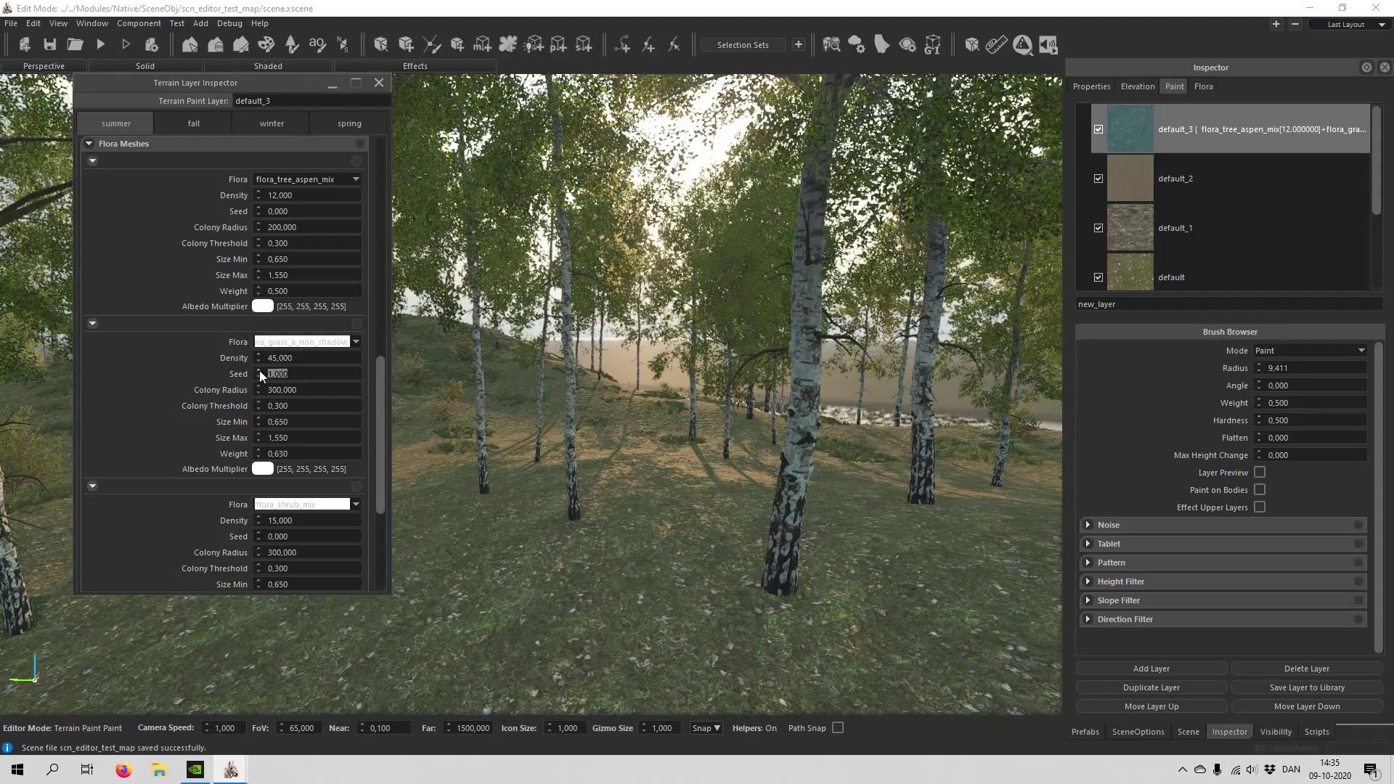
pyautogui.moveTo(266, 390); pyautogui.dragTo(308, 394)
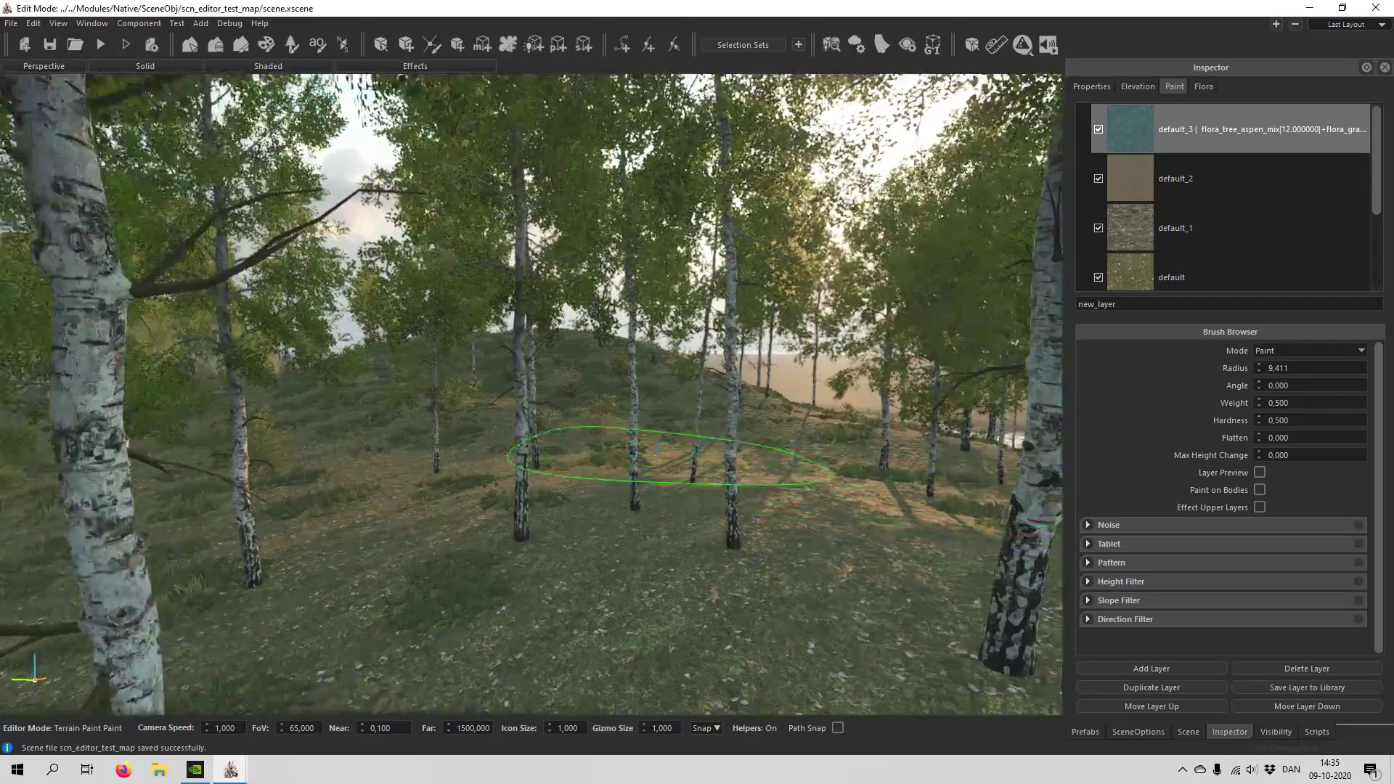
pyautogui.moveTo(646, 456)
pyautogui.mouseDown(button='right')
pyautogui.moveTo(707, 492)
pyautogui.moveTo(646, 480)
pyautogui.mouseUp(button='right')
pyautogui.moveTo(715, 439)
pyautogui.mouseDown(button='right')
pyautogui.moveTo(699, 425)
pyautogui.moveTo(669, 436)
pyautogui.moveTo(654, 513)
pyautogui.moveTo(722, 442)
pyautogui.moveTo(722, 407)
pyautogui.moveTo(669, 452)
pyautogui.moveTo(712, 434)
pyautogui.moveTo(671, 452)
pyautogui.moveTo(619, 453)
pyautogui.moveTo(603, 436)
pyautogui.mouseUp(button='right')
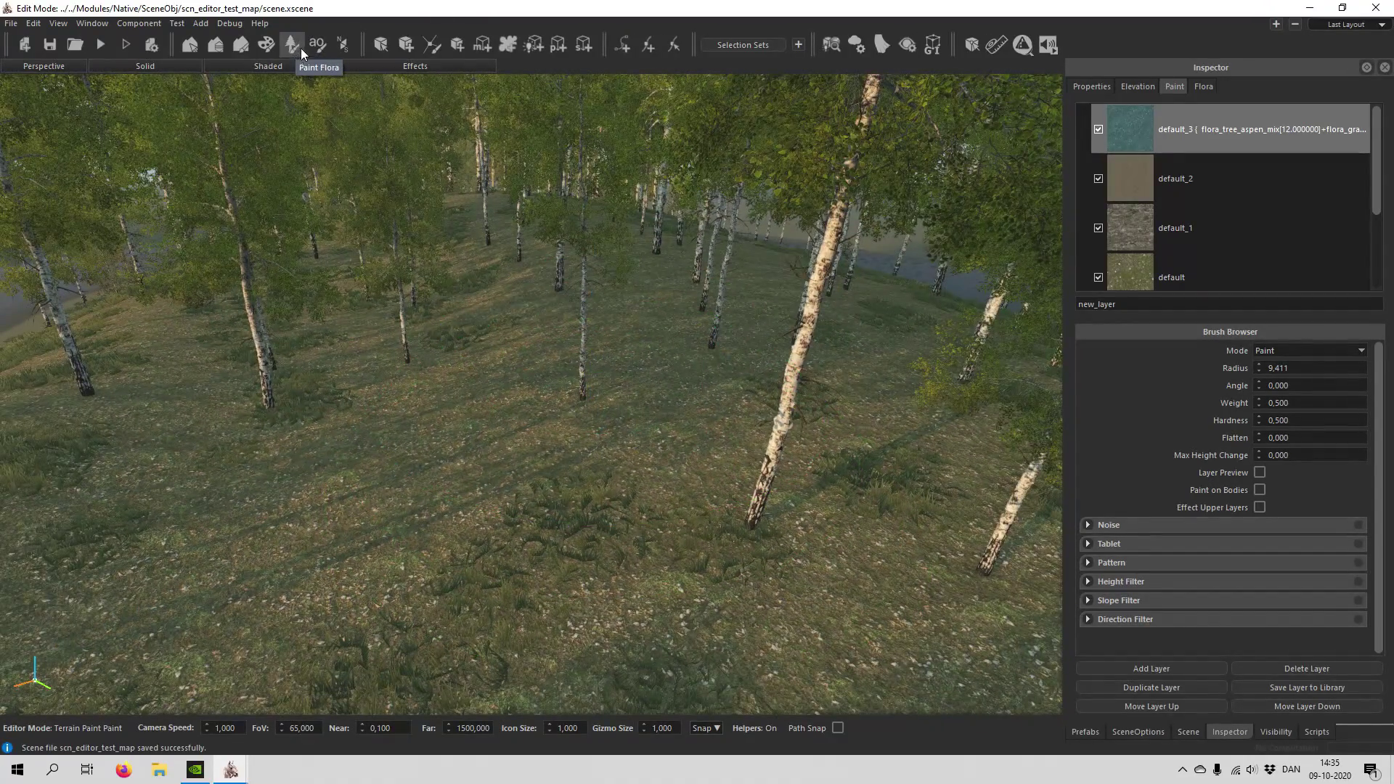
pyautogui.moveTo(642, 374)
pyautogui.mouseDown(button='right')
pyautogui.moveTo(657, 385)
pyautogui.moveTo(380, 420)
pyautogui.mouseUp(button='right')
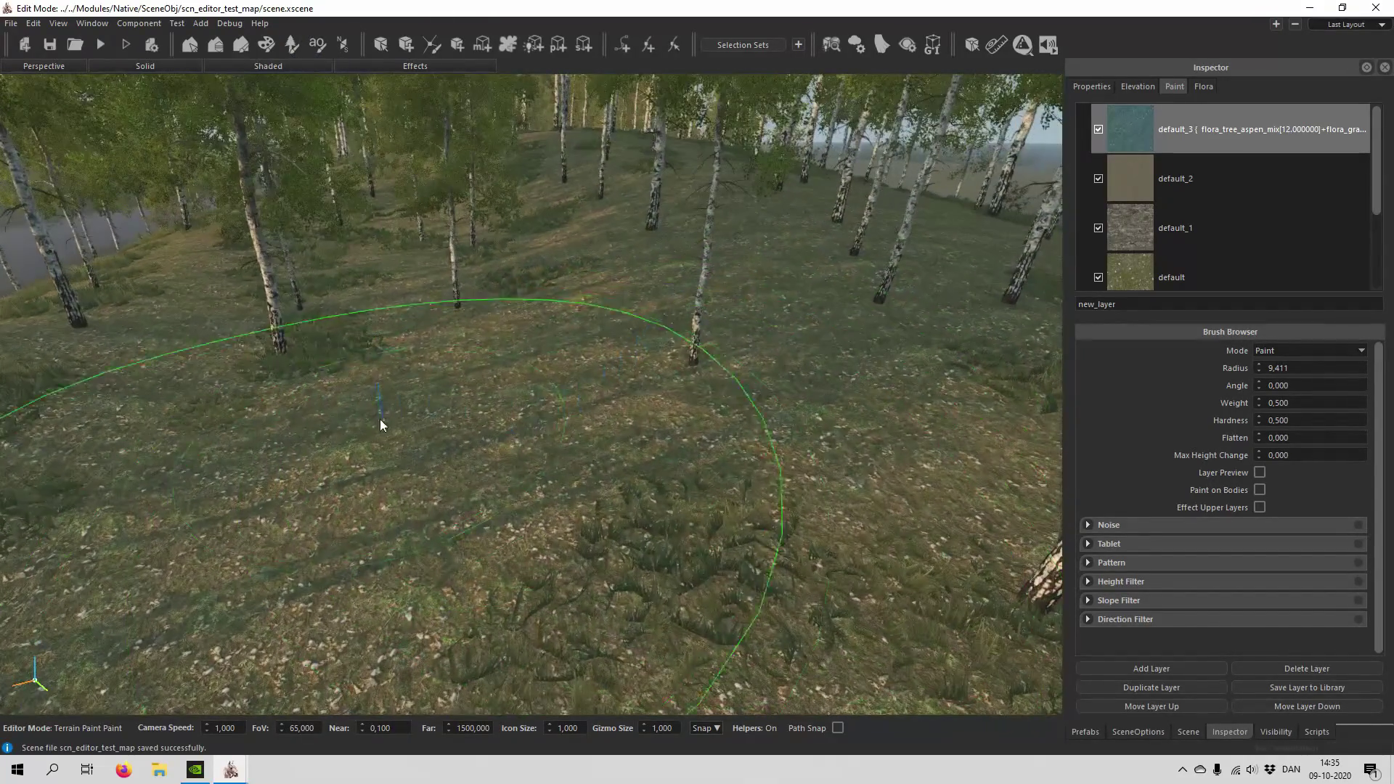
pyautogui.moveTo(472, 381); pyautogui.dragTo(574, 407, button='right')
pyautogui.moveTo(695, 374); pyautogui.dragTo(1069, 258, button='right')
# Step: Assign flora_green__mix_flower as the fourth flora mesh of the default_3 layer with a density of 13,000
pyautogui.doubleClick(1227, 114)
pyautogui.scroll(-1, 283, 317)
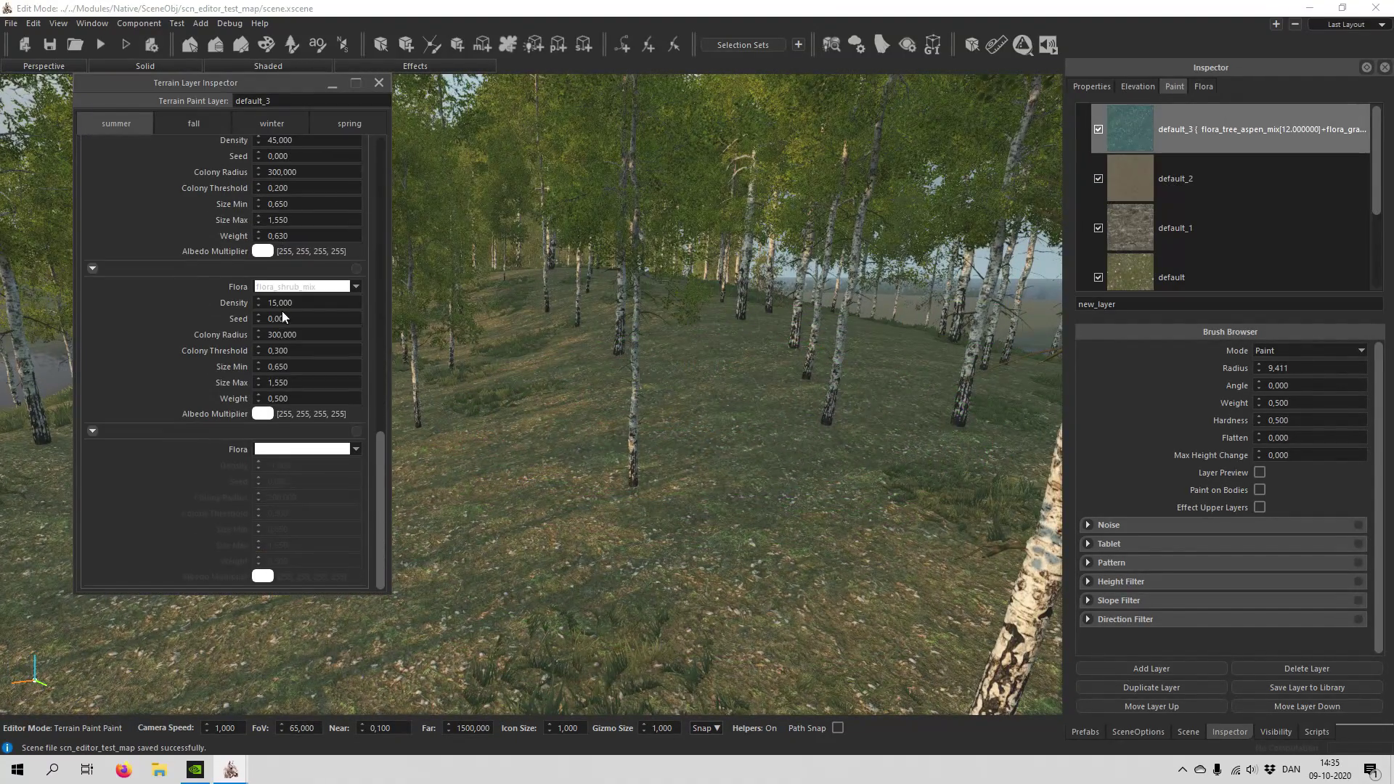
pyautogui.click(355, 449)
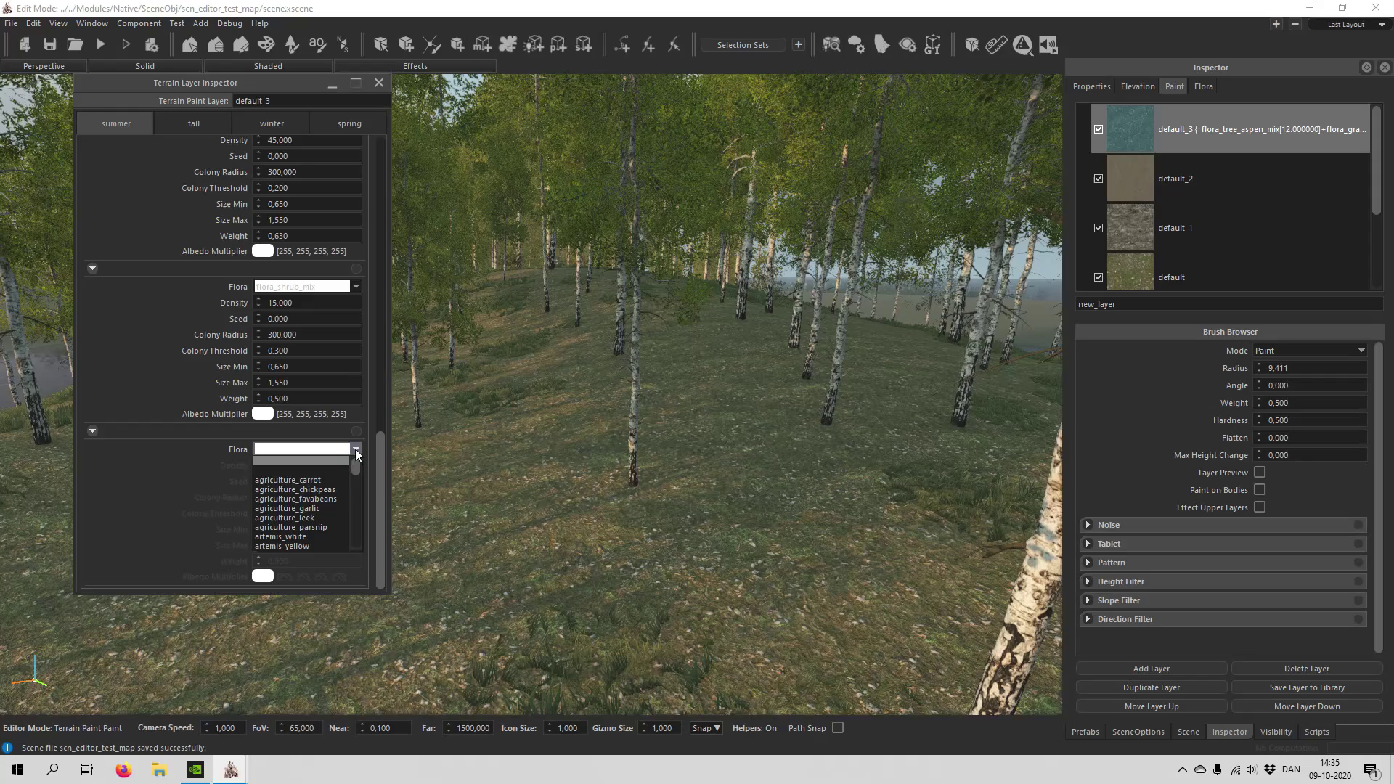
pyautogui.scroll(-5, 320, 516)
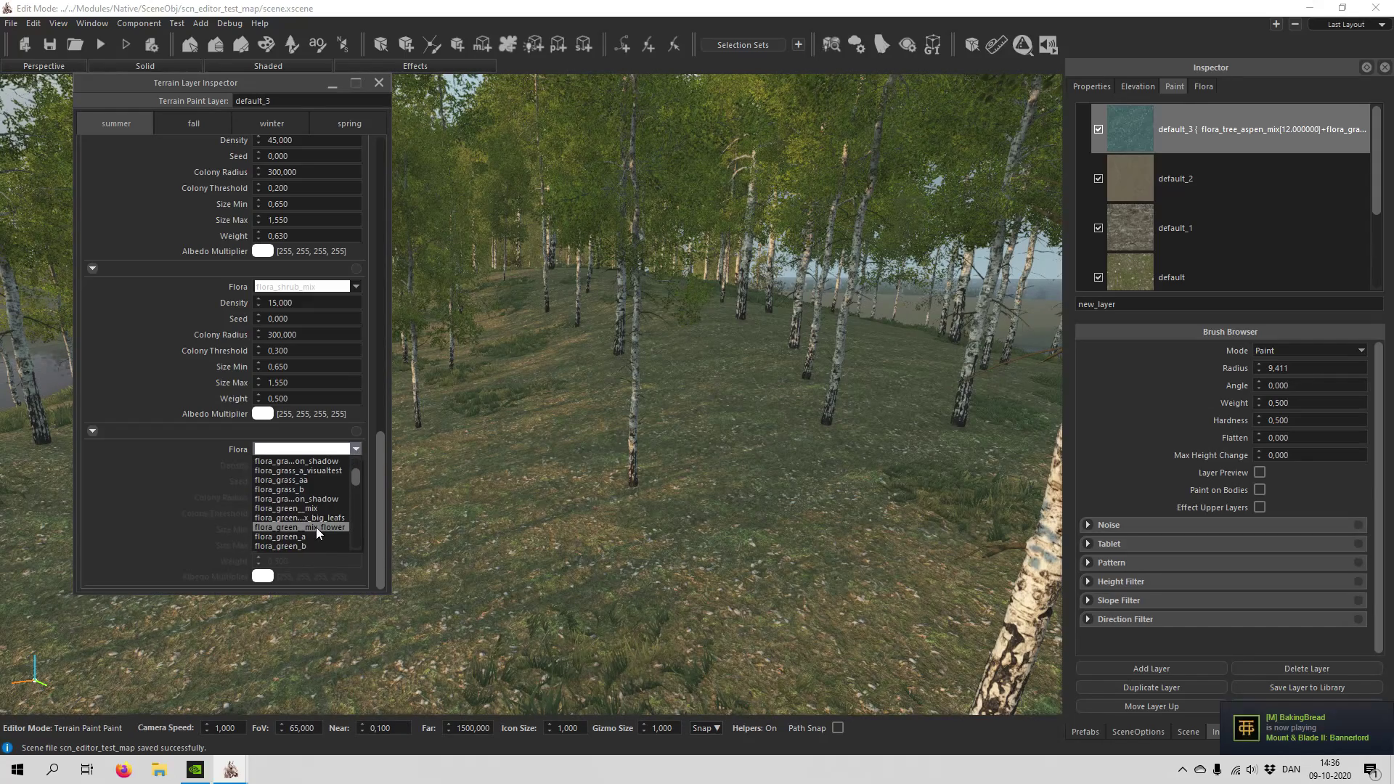
pyautogui.click(316, 527)
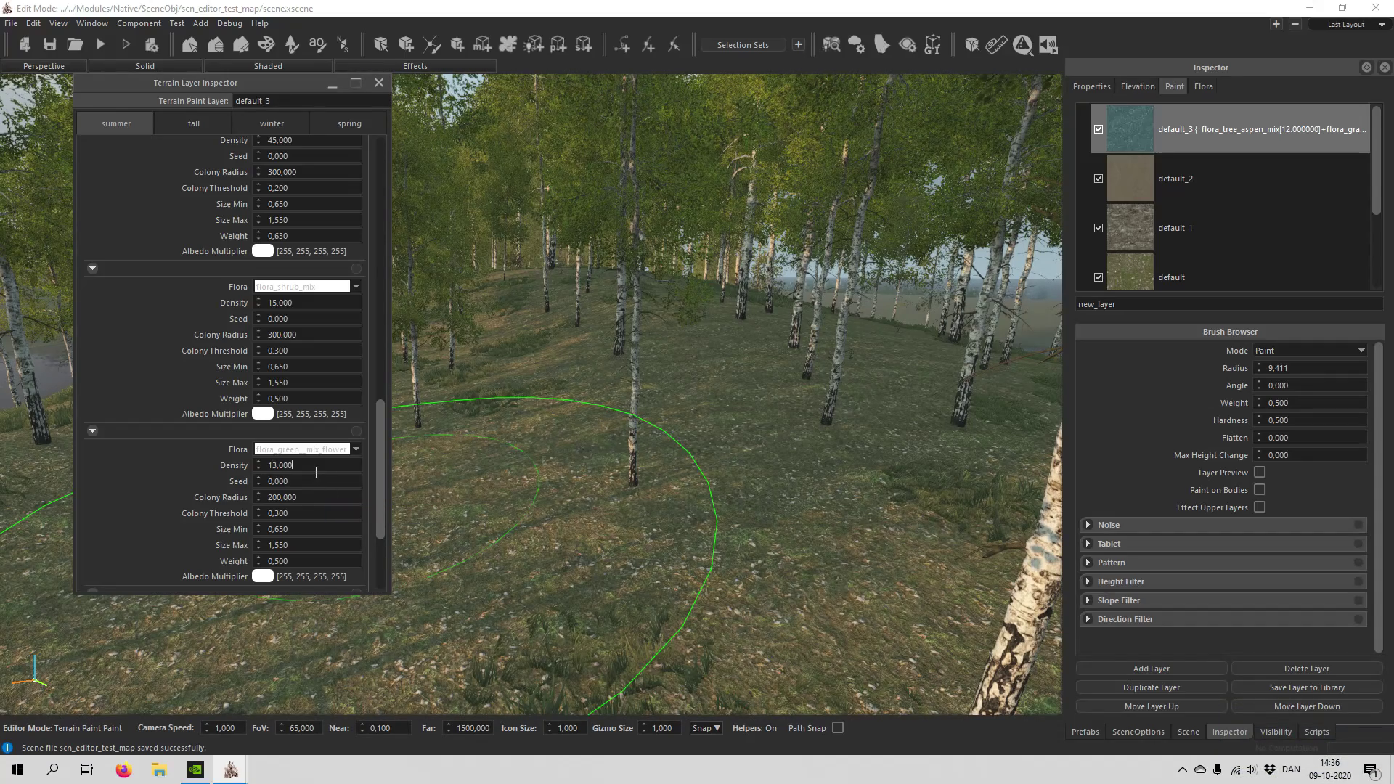
# Step: Inspect the finished forest cover from the woods out to the island's hill and shoreline
pyautogui.press('w')
pyautogui.moveTo(701, 431)
pyautogui.mouseDown(button='right')
pyautogui.moveTo(699, 458)
pyautogui.moveTo(703, 411)
pyautogui.moveTo(720, 398)
pyautogui.moveTo(726, 446)
pyautogui.moveTo(629, 543)
pyautogui.moveTo(611, 528)
pyautogui.moveTo(657, 563)
pyautogui.moveTo(617, 536)
pyautogui.moveTo(630, 563)
pyautogui.moveTo(639, 541)
pyautogui.moveTo(610, 527)
pyautogui.moveTo(476, 557)
pyautogui.mouseUp(button='right')
pyautogui.press('w')
pyautogui.press('w')
pyautogui.press('w')
pyautogui.press('s')
pyautogui.moveTo(705, 546); pyautogui.dragTo(706, 546, button='right')
pyautogui.moveTo(476, 558); pyautogui.dragTo(476, 557, button='right')
pyautogui.moveTo(706, 548); pyautogui.dragTo(706, 548, button='right')
pyautogui.press('w')
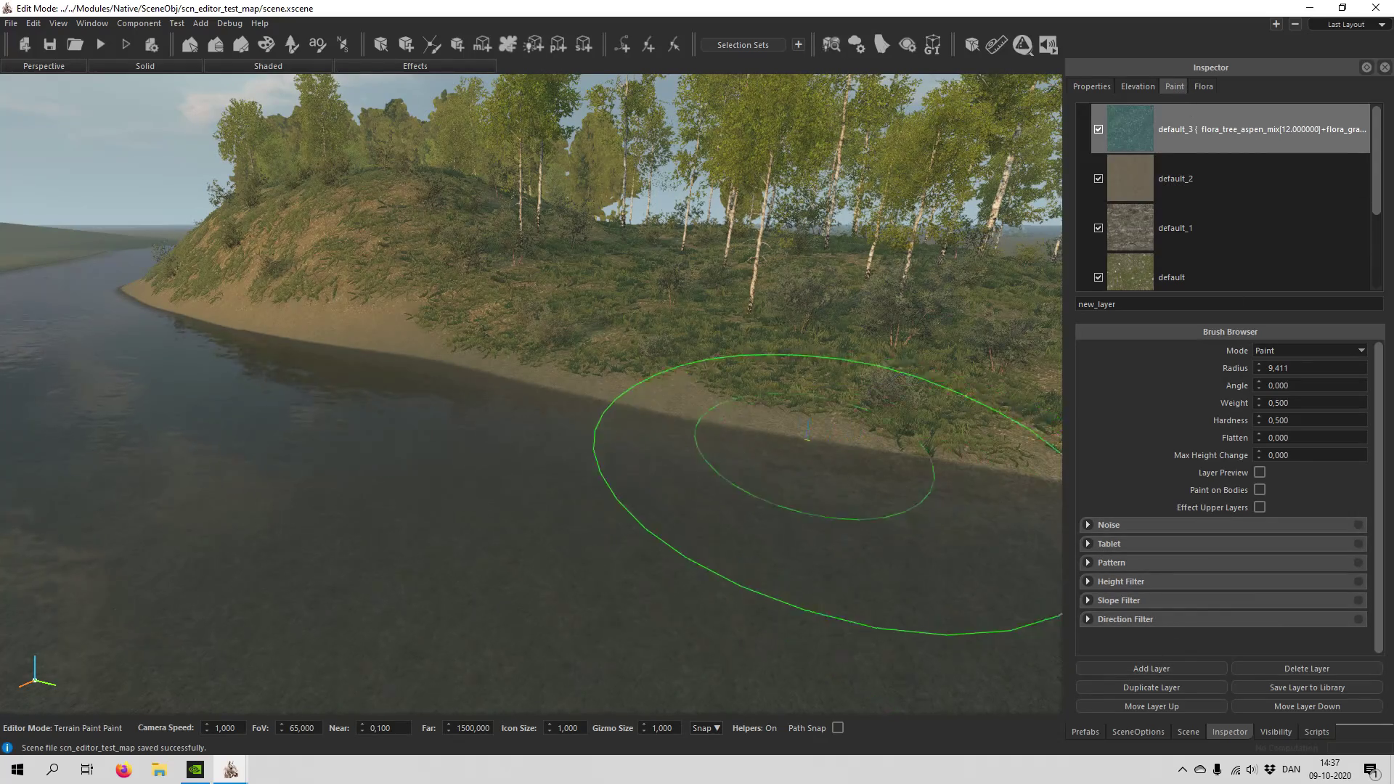
pyautogui.moveTo(808, 432)
pyautogui.mouseDown(button='right')
pyautogui.moveTo(778, 498)
pyautogui.moveTo(778, 436)
pyautogui.moveTo(425, 405)
pyautogui.mouseUp(button='right')
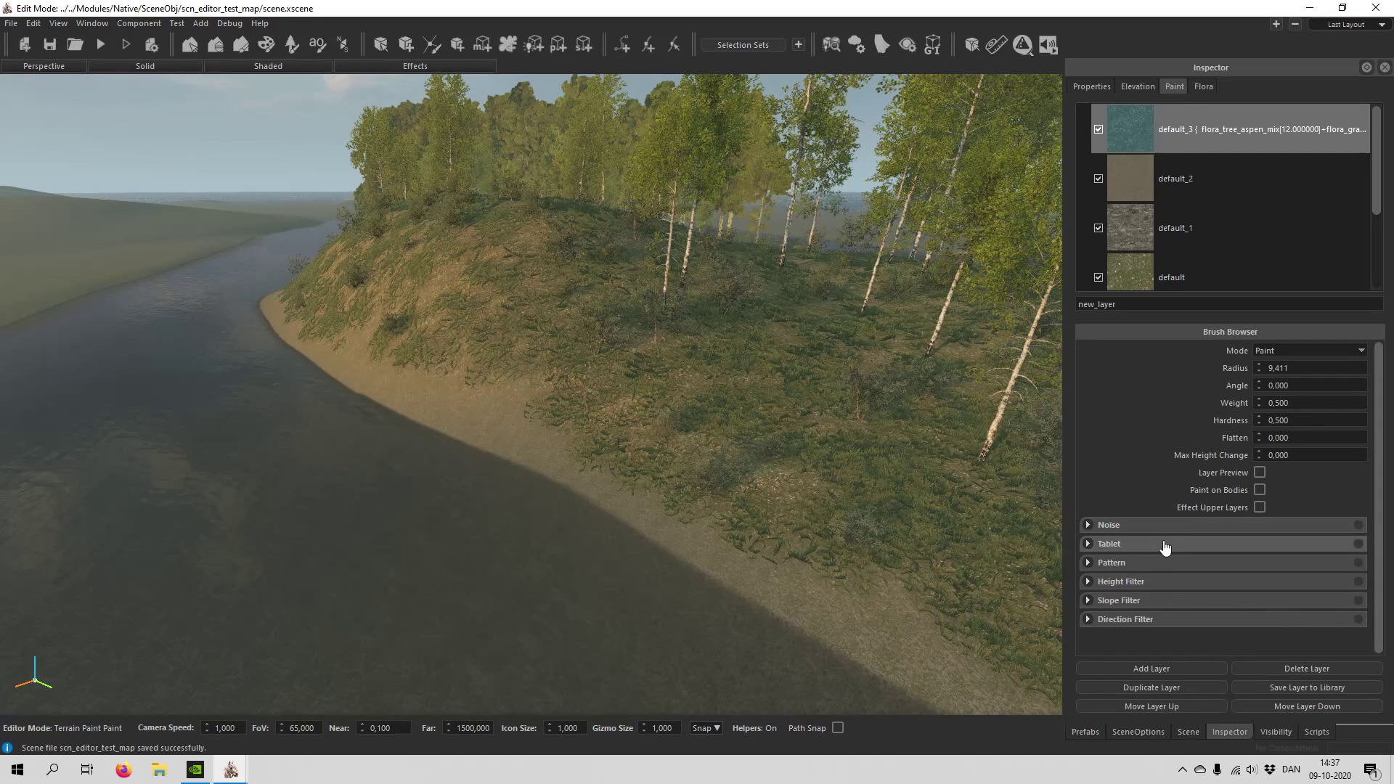
# Step: Add a new paint layer above default_3 and give it the gravel_a_d diffuse texture
pyautogui.click(1142, 670)
pyautogui.click(682, 394)
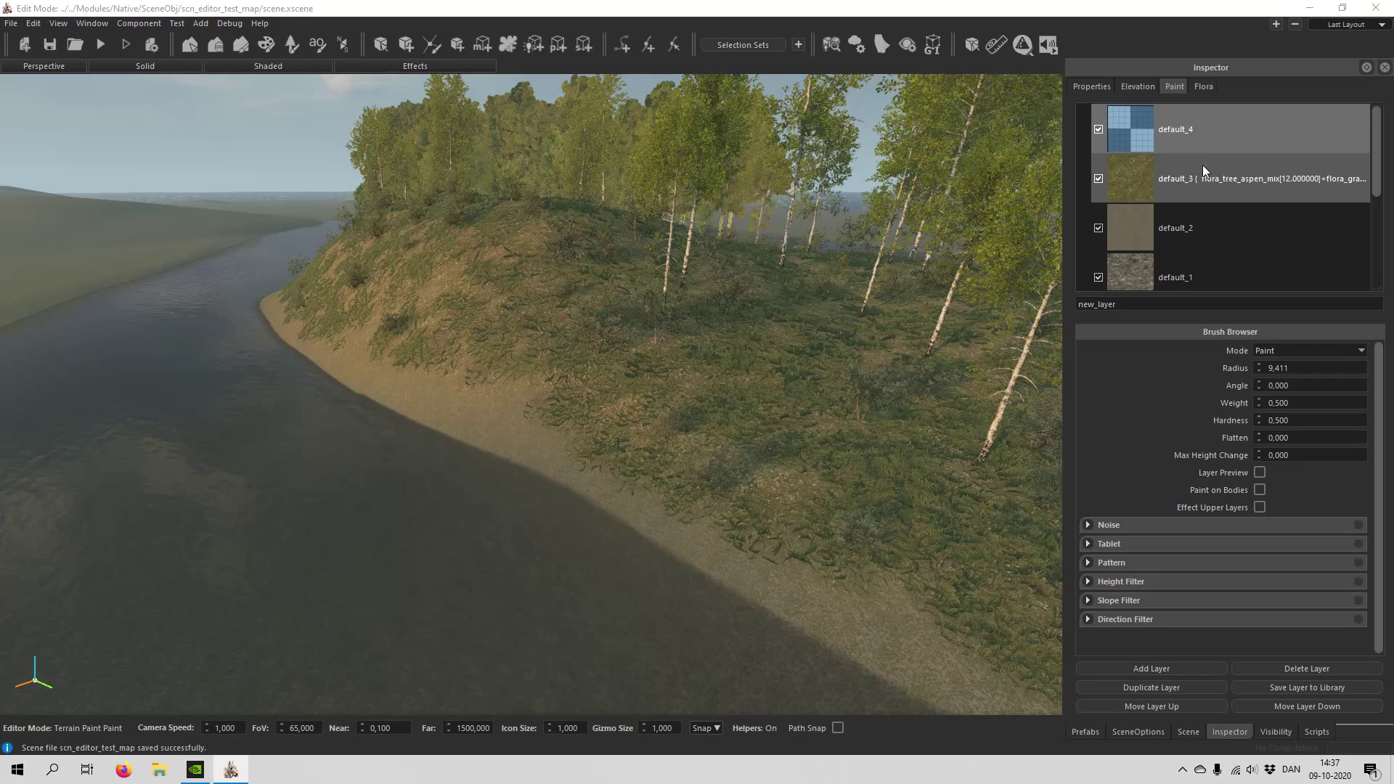
pyautogui.doubleClick(1201, 128)
pyautogui.click(283, 289)
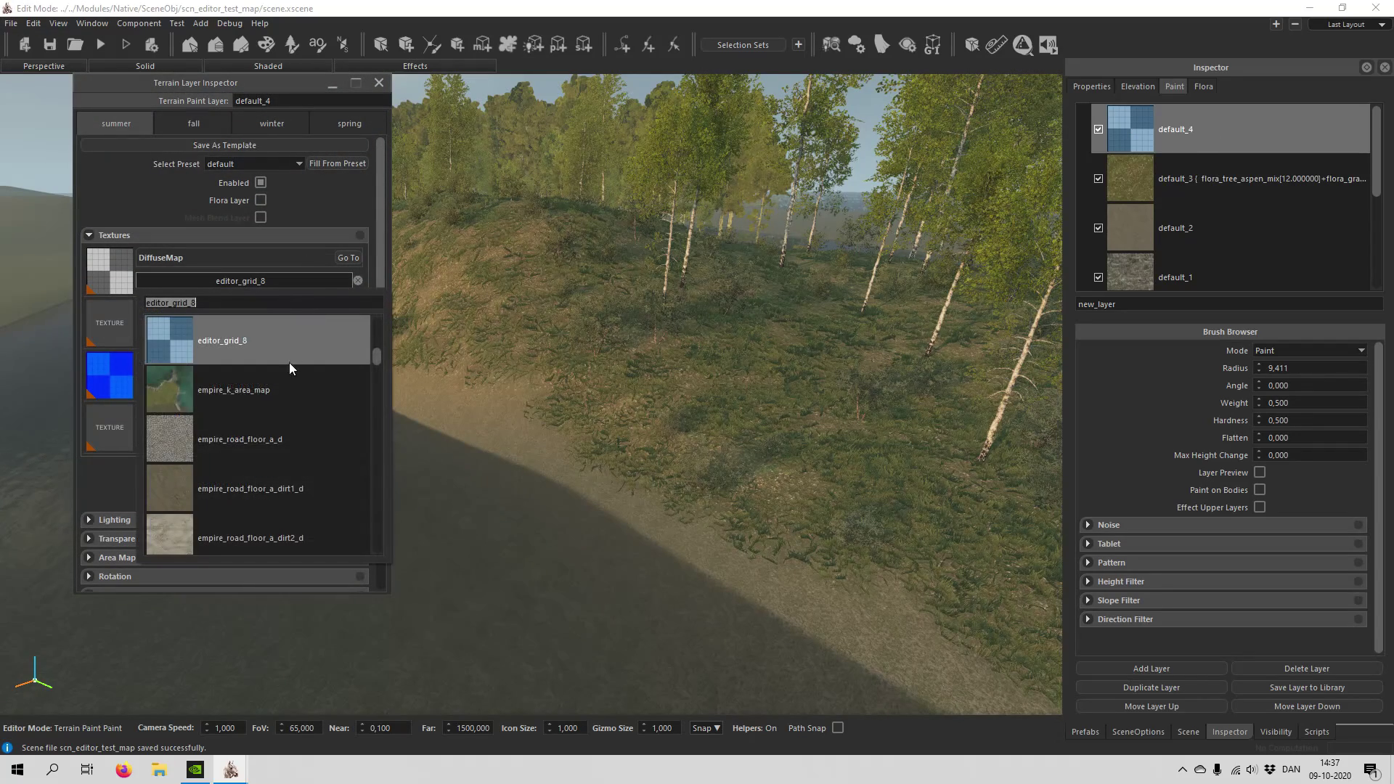
pyautogui.scroll(-8, 294, 408)
pyautogui.scroll(-10, 295, 408)
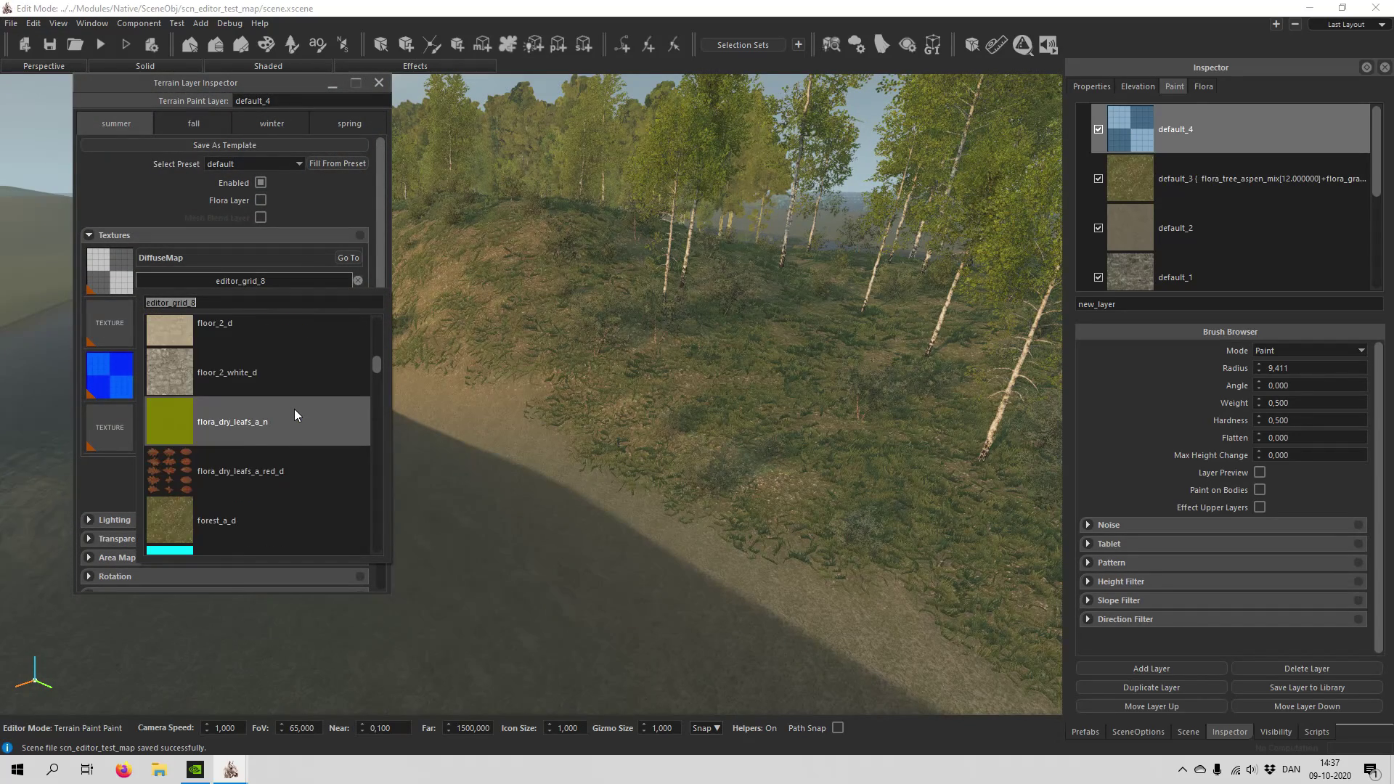
pyautogui.scroll(-1, 295, 424)
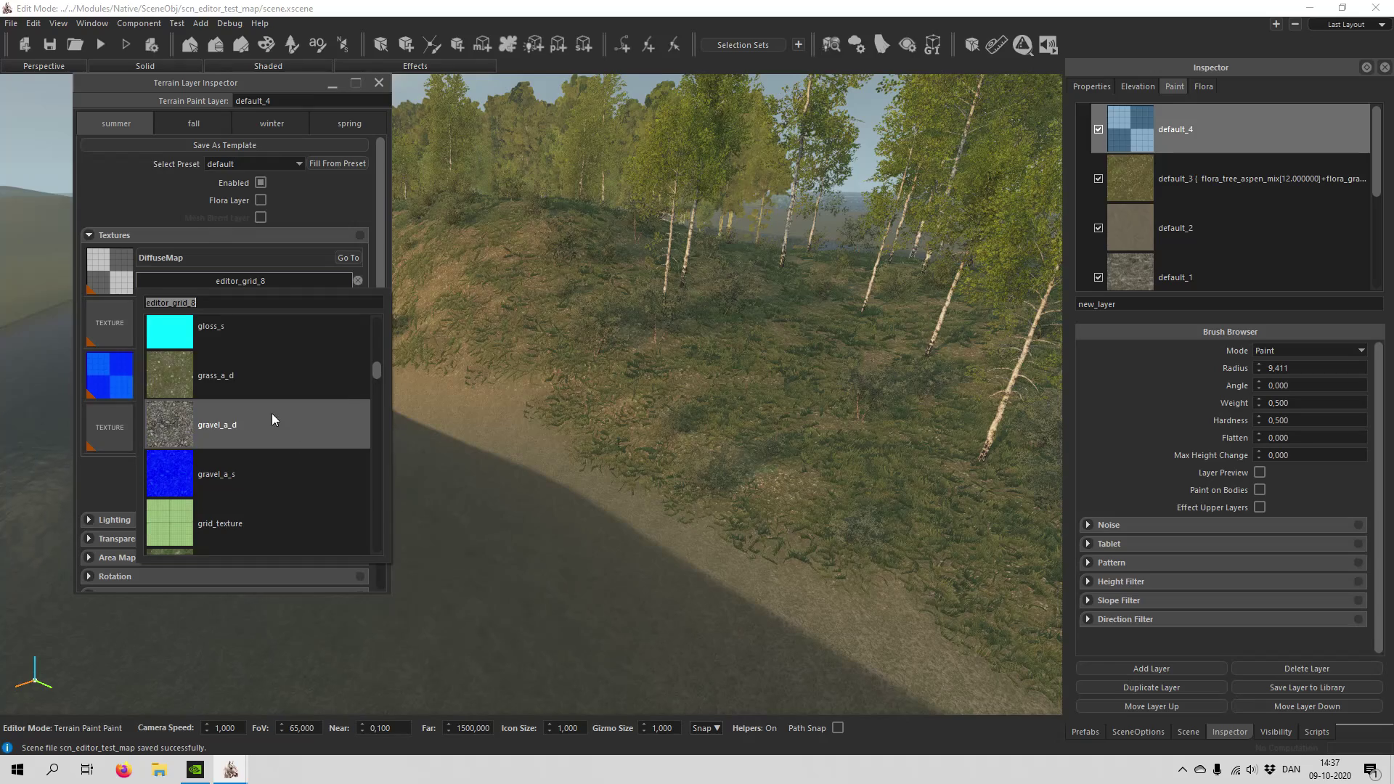
pyautogui.click(255, 423)
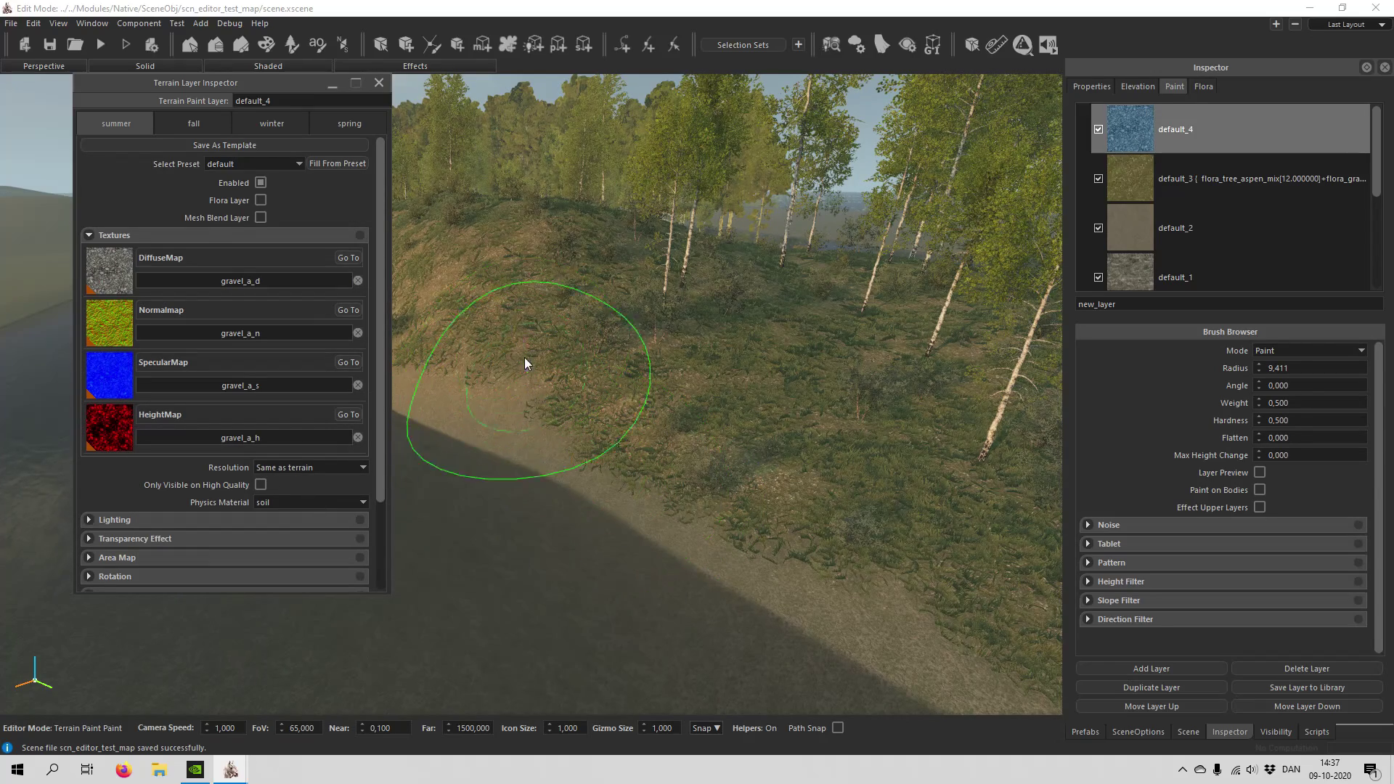
pyautogui.click(379, 83)
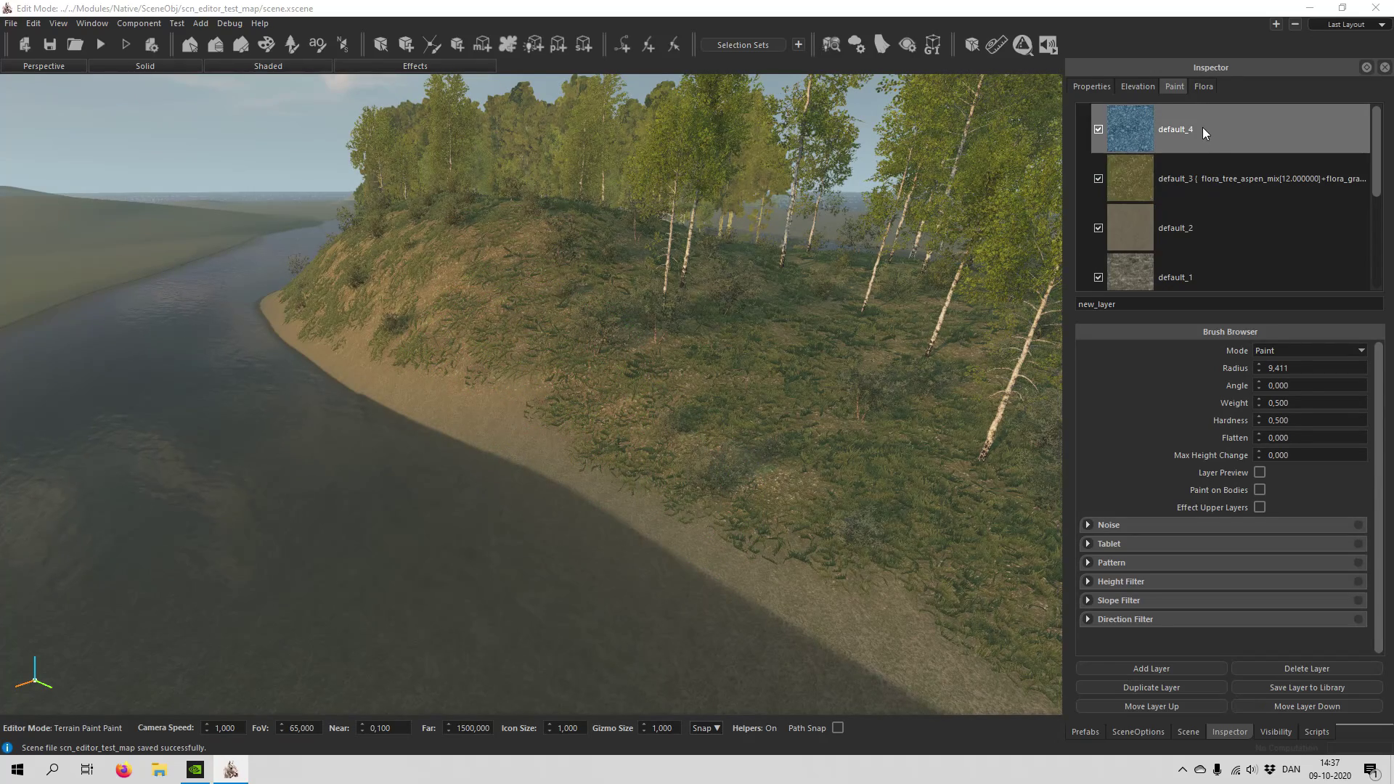
# Step: Paint a gravel patch on the default_4 layer along the waterline with a brush radius of about 3,192
pyautogui.click(1198, 152)
pyautogui.click(1198, 146)
pyautogui.moveTo(568, 532)
pyautogui.mouseDown(button='middle')
pyautogui.moveTo(582, 482)
pyautogui.moveTo(530, 442)
pyautogui.mouseUp(button='middle')
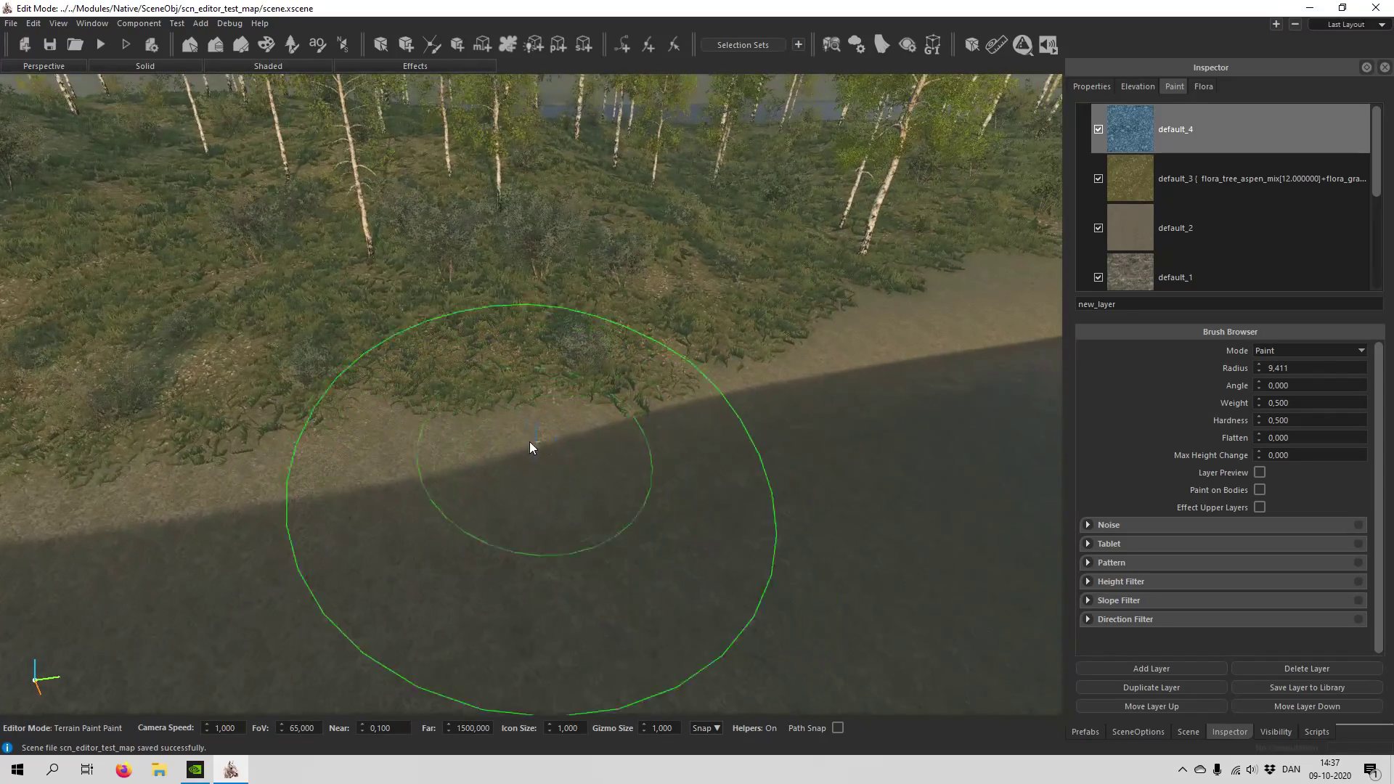
pyautogui.keyDown('ctrl'); pyautogui.scroll(-5, 525, 437); pyautogui.keyUp('ctrl')
pyautogui.moveTo(526, 437)
pyautogui.mouseDown()
pyautogui.moveTo(429, 481)
pyautogui.moveTo(385, 459)
pyautogui.moveTo(573, 434)
pyautogui.mouseUp()
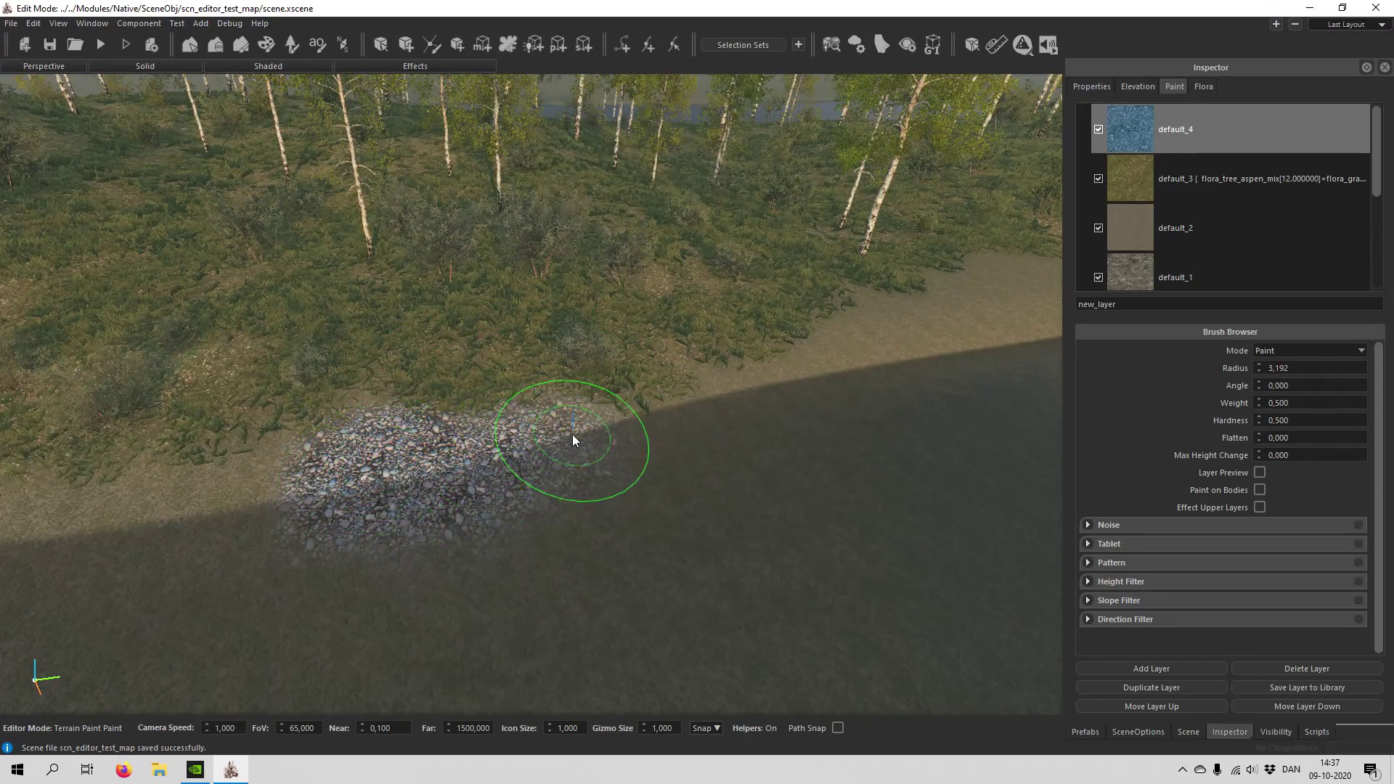
pyautogui.moveTo(749, 412); pyautogui.dragTo(847, 394)
pyautogui.moveTo(846, 394); pyautogui.dragTo(752, 404, button='middle')
# Step: Extend the gravel strip along the island's shoreline with a brush radius of about 4,901
pyautogui.keyDown('ctrl'); pyautogui.scroll(-5, 752, 404); pyautogui.keyUp('ctrl')
pyautogui.scroll(-7, 748, 402)
pyautogui.moveTo(743, 400)
pyautogui.mouseDown()
pyautogui.moveTo(696, 408)
pyautogui.moveTo(978, 385)
pyautogui.moveTo(900, 434)
pyautogui.mouseUp()
pyautogui.press('s')
pyautogui.moveTo(901, 435); pyautogui.dragTo(893, 436, button='middle')
pyautogui.press('d')
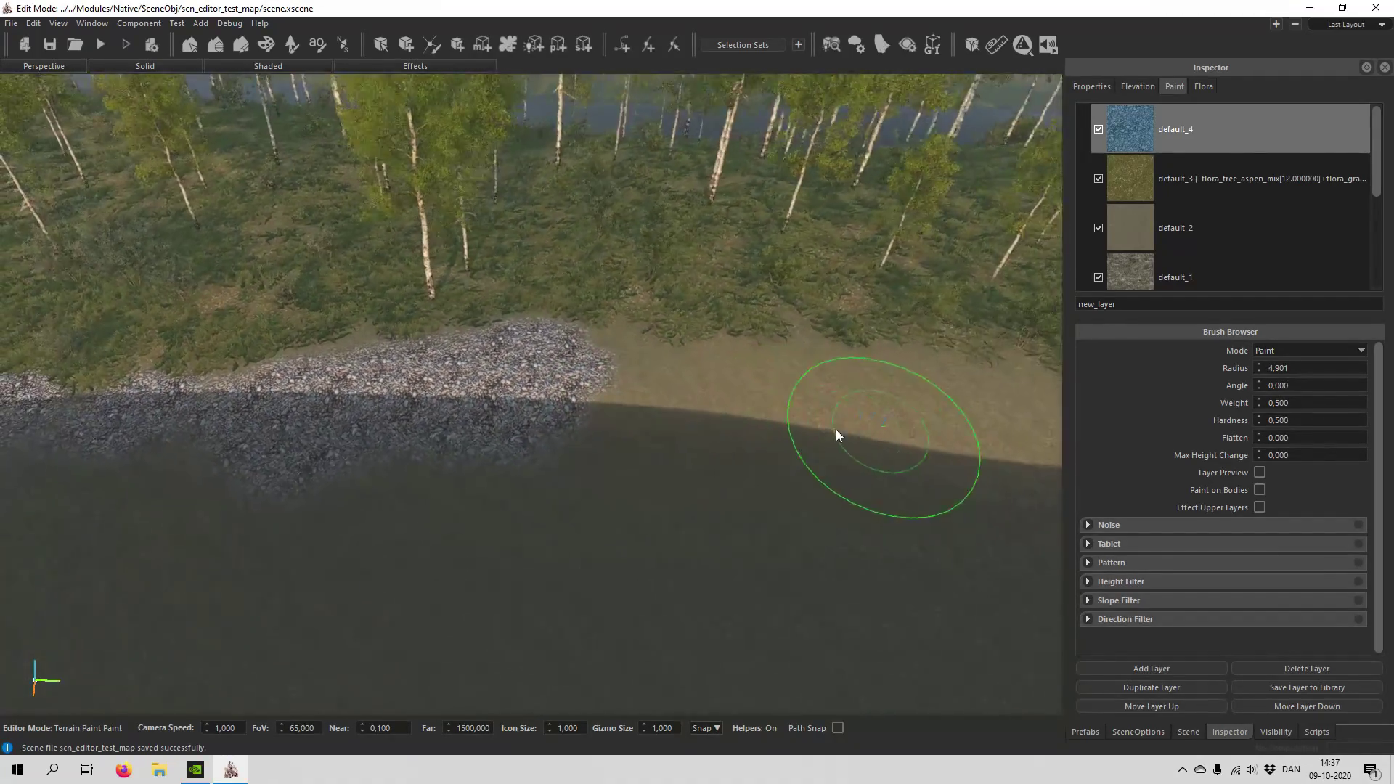
pyautogui.moveTo(506, 429); pyautogui.dragTo(786, 437)
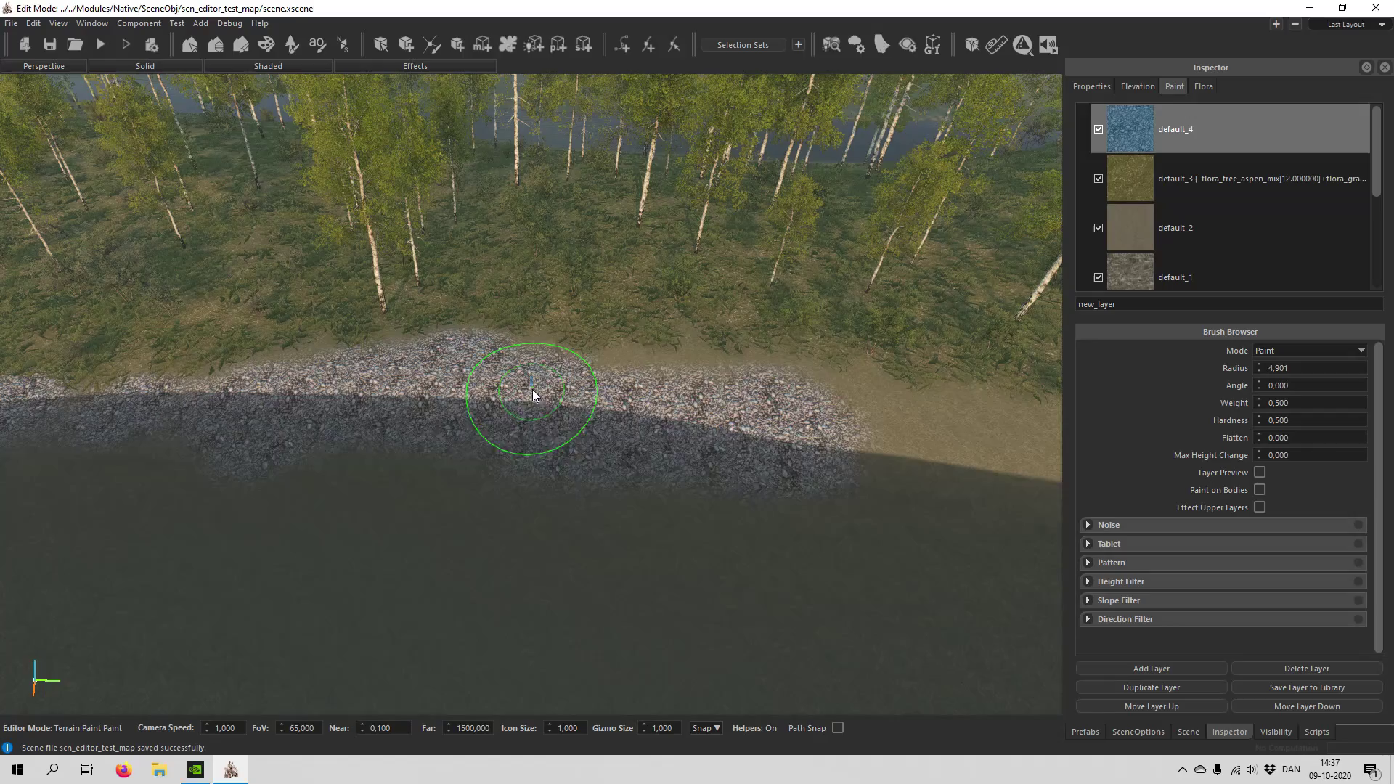
pyautogui.moveTo(868, 473); pyautogui.dragTo(819, 474)
pyautogui.press('d')
pyautogui.moveTo(819, 474); pyautogui.dragTo(817, 472, button='middle')
pyautogui.press('w')
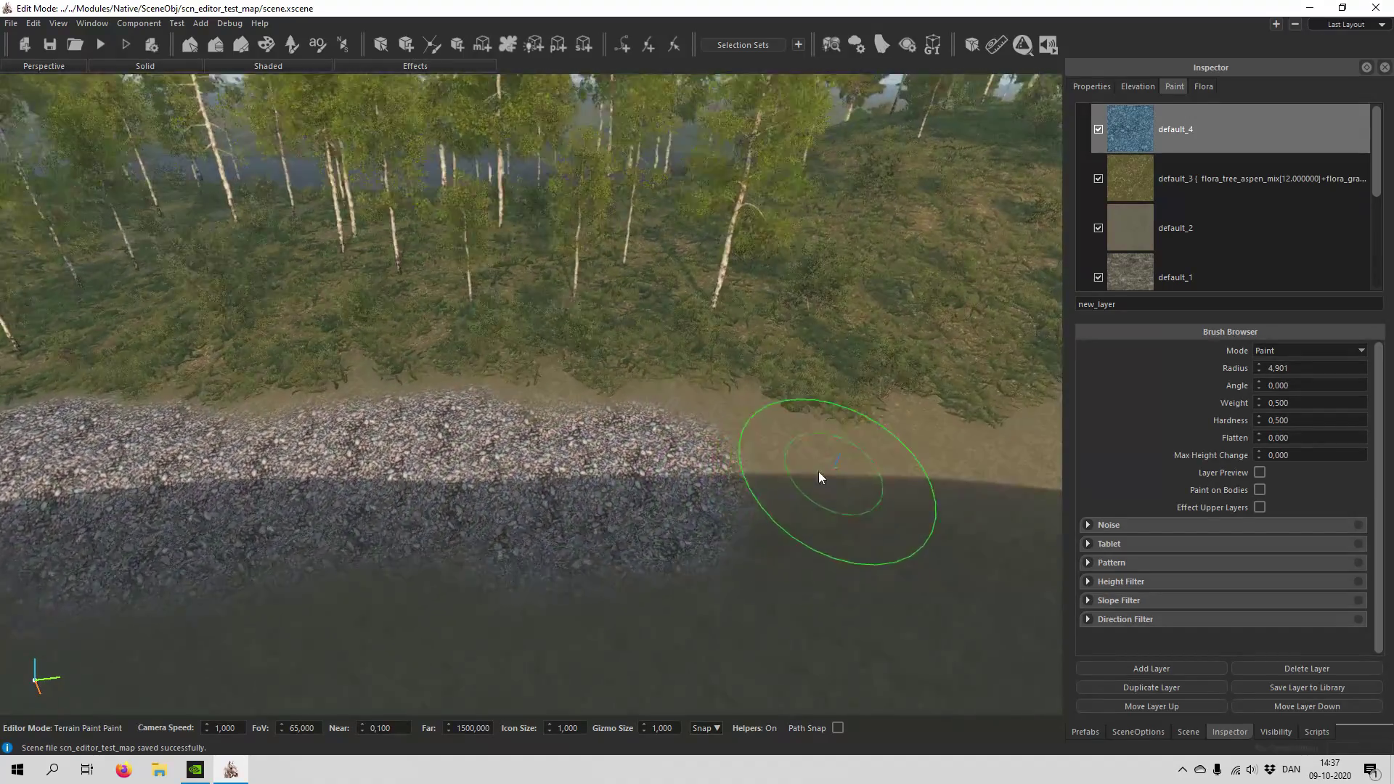
pyautogui.moveTo(570, 473); pyautogui.dragTo(878, 491)
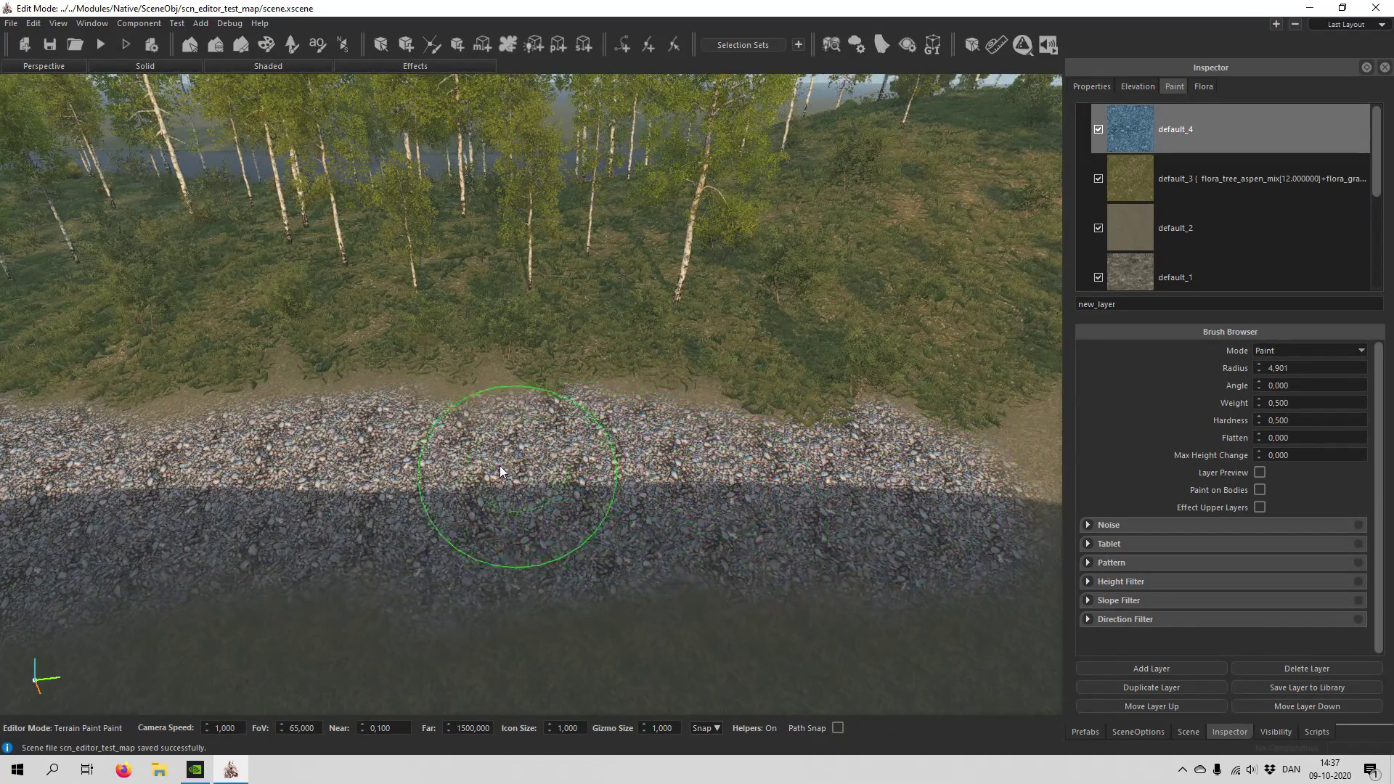
# Step: Enable parallax on the default_4 gravel layer with an amount of 0,110 and examine the stones up close
pyautogui.moveTo(669, 498)
pyautogui.mouseDown(button='right')
pyautogui.moveTo(682, 509)
pyautogui.moveTo(605, 440)
pyautogui.mouseUp(button='right')
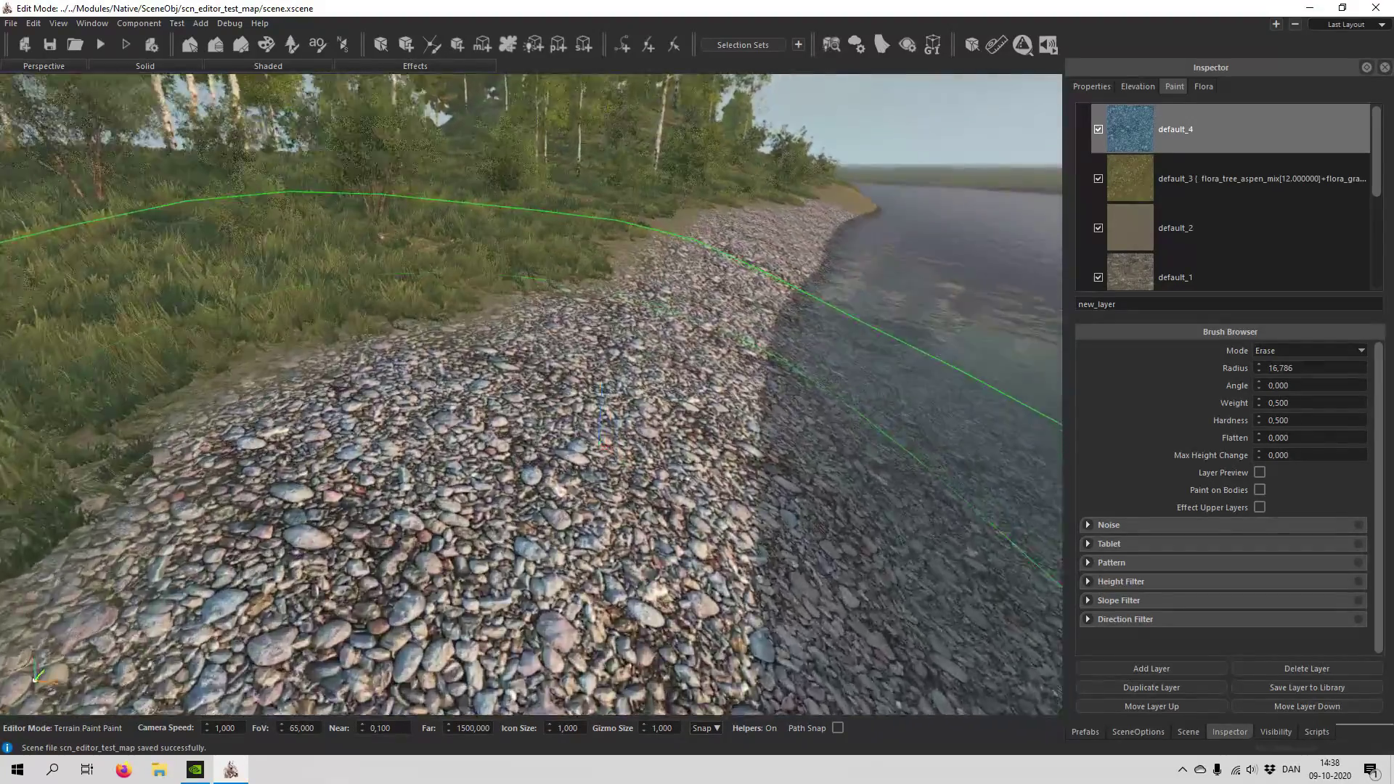
pyautogui.moveTo(605, 472); pyautogui.dragTo(546, 542, button='right')
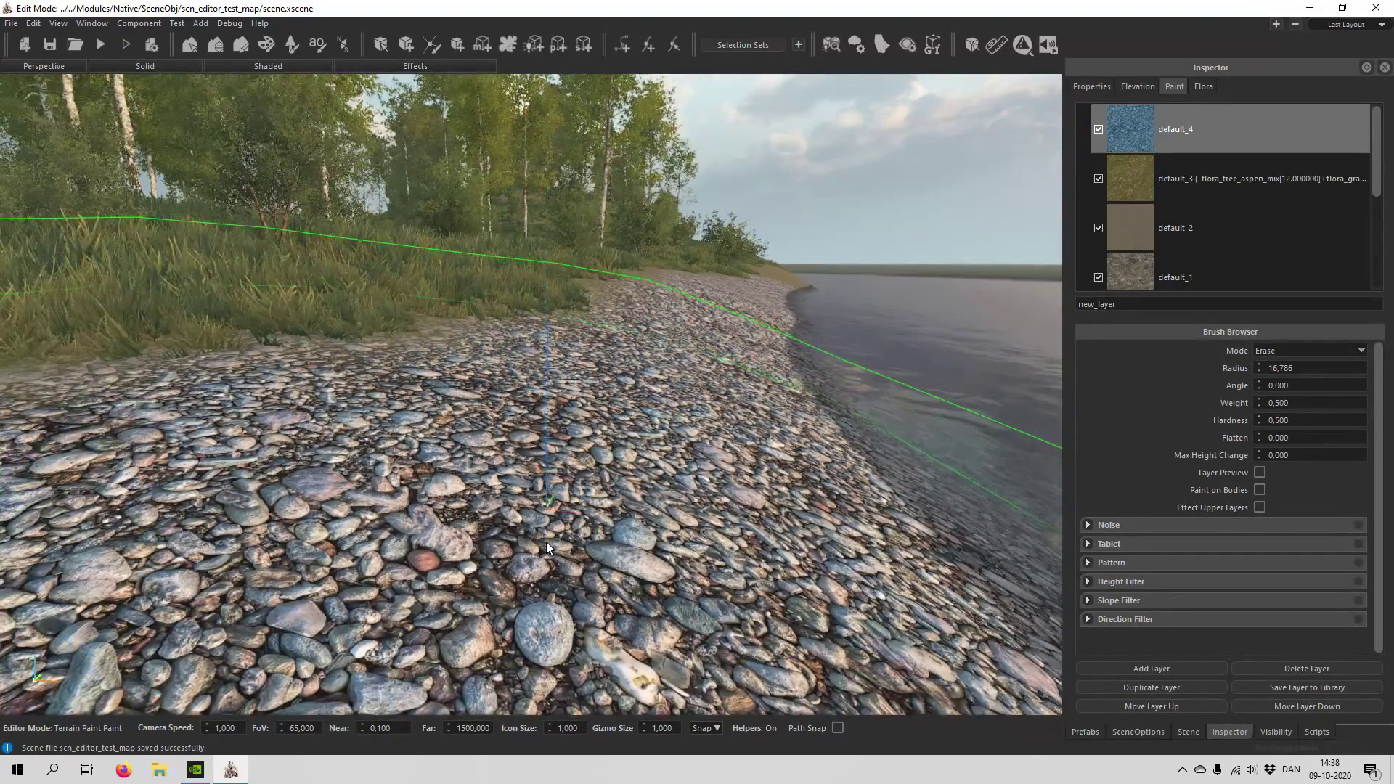
pyautogui.doubleClick(1170, 119)
pyautogui.scroll(-2, 198, 485)
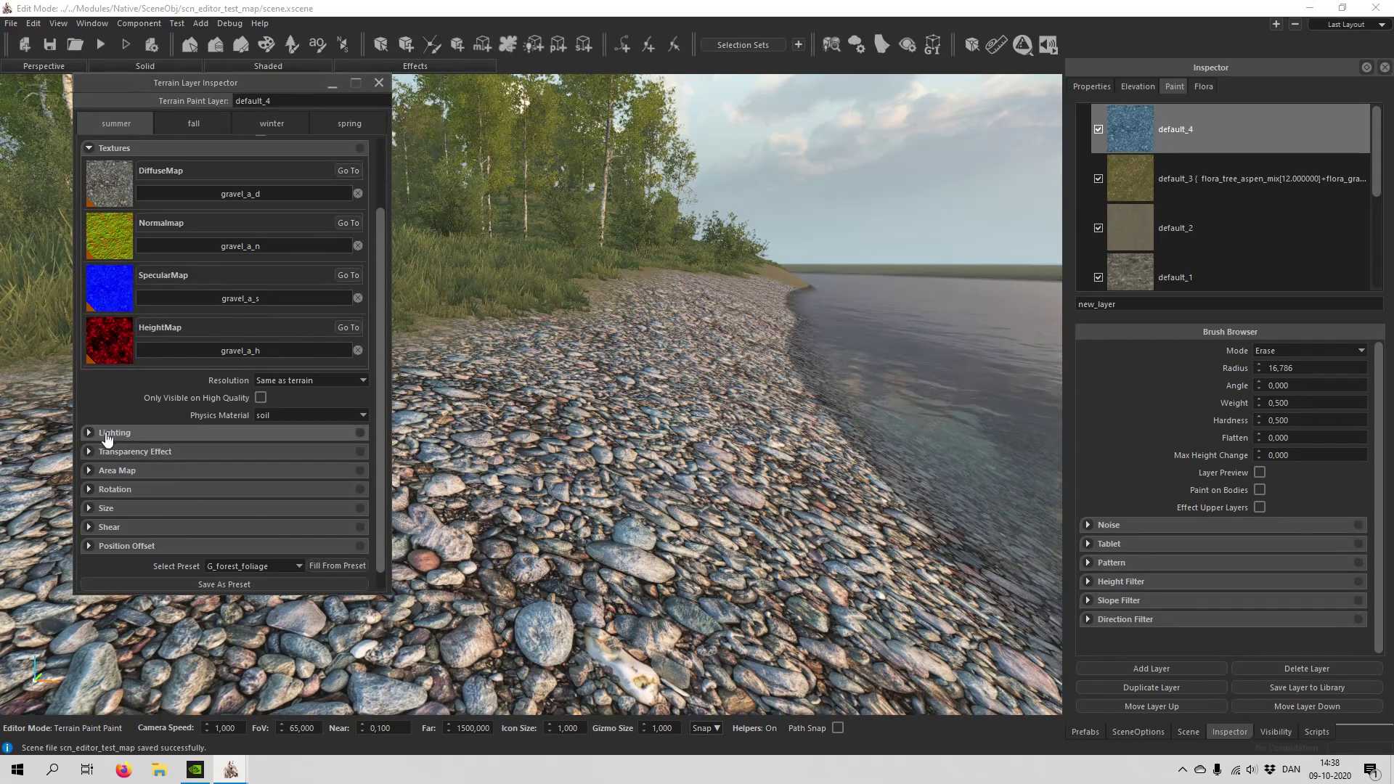
pyautogui.click(90, 433)
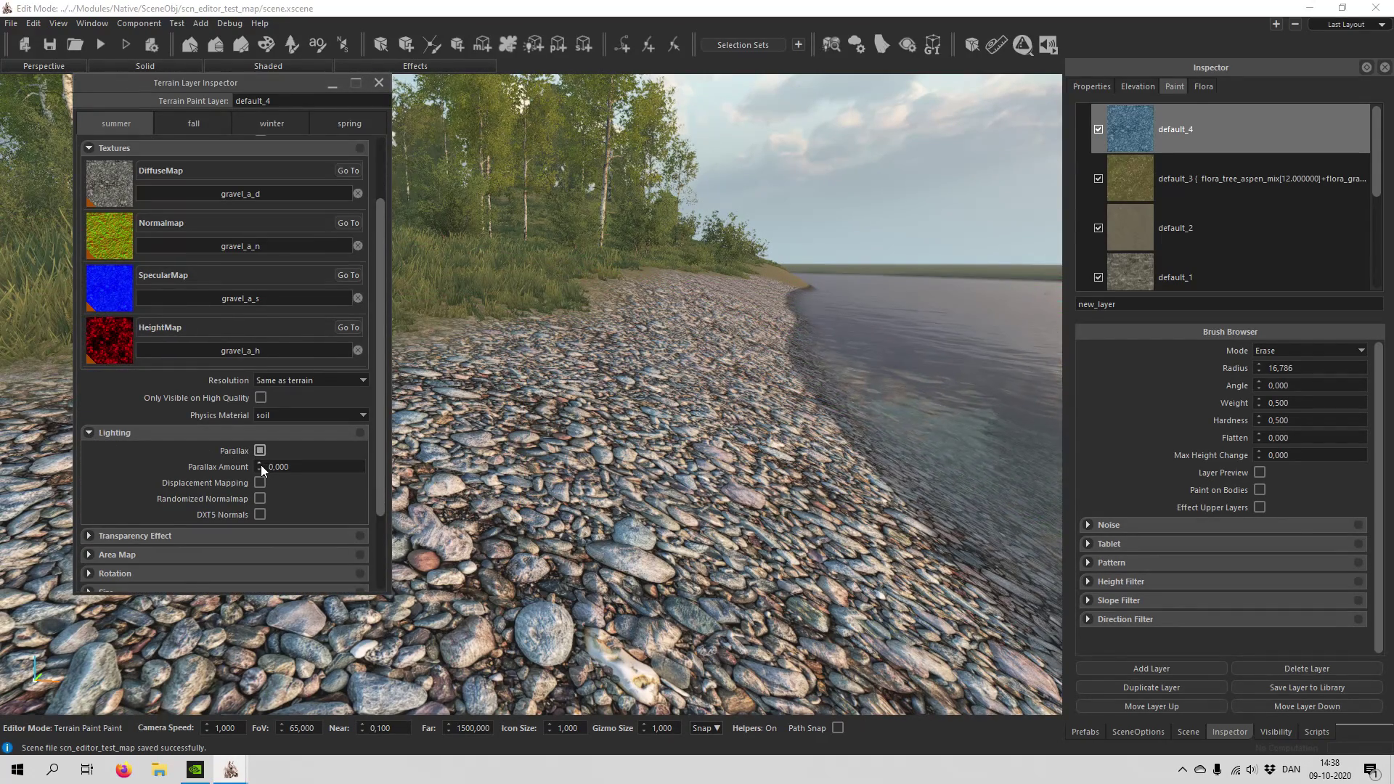
pyautogui.moveTo(260, 465); pyautogui.dragTo(260, 458)
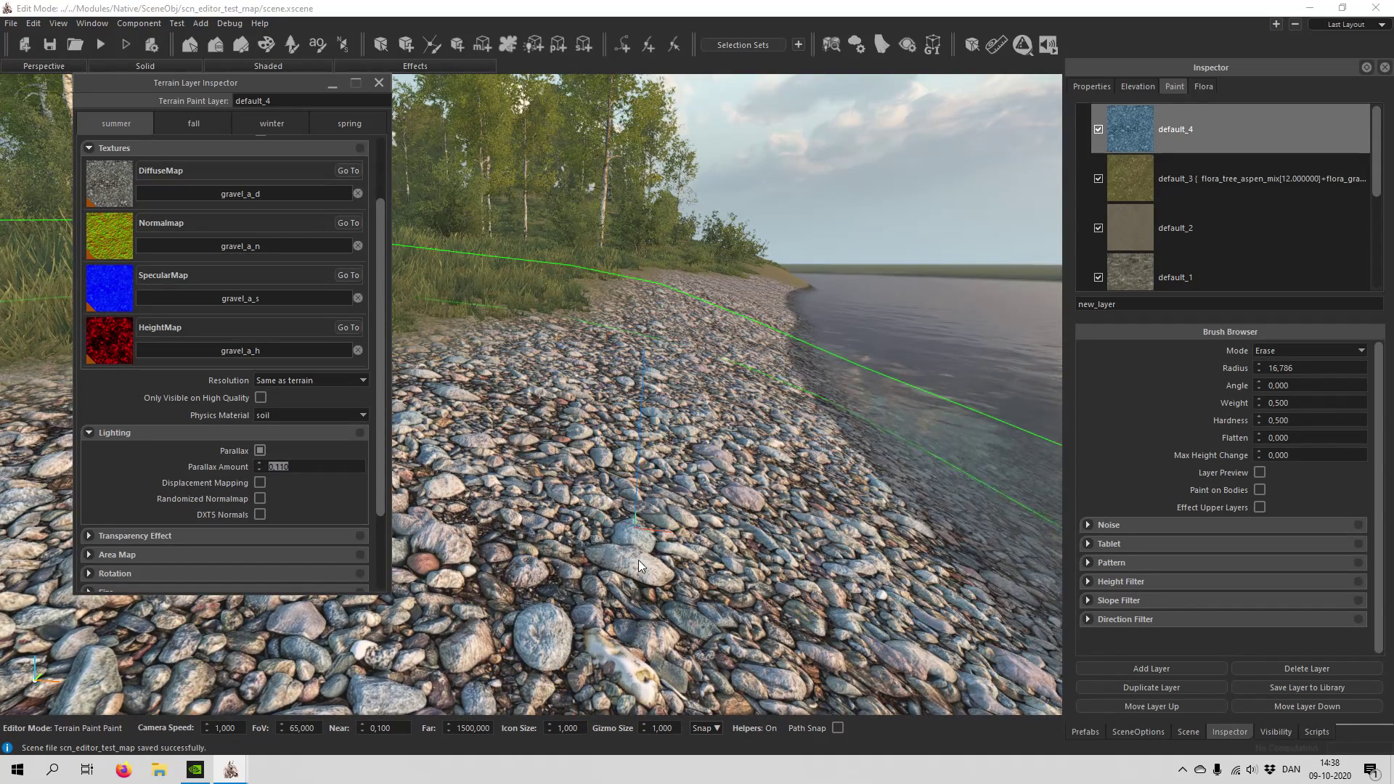
pyautogui.moveTo(630, 559)
pyautogui.mouseDown(button='right')
pyautogui.moveTo(582, 559)
pyautogui.moveTo(610, 564)
pyautogui.mouseUp(button='right')
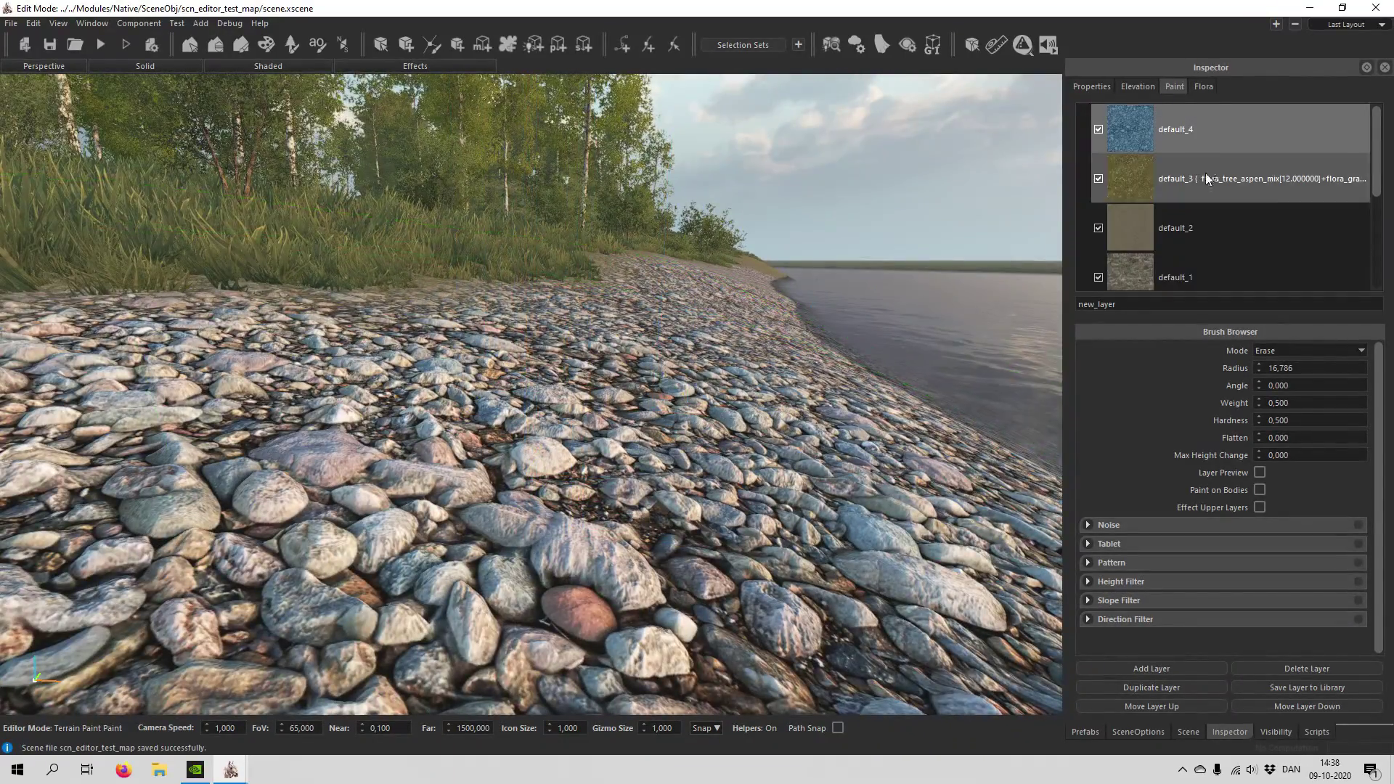
# Step: Raise the gravel layer's parallax amount to 0,140
pyautogui.doubleClick(1218, 125)
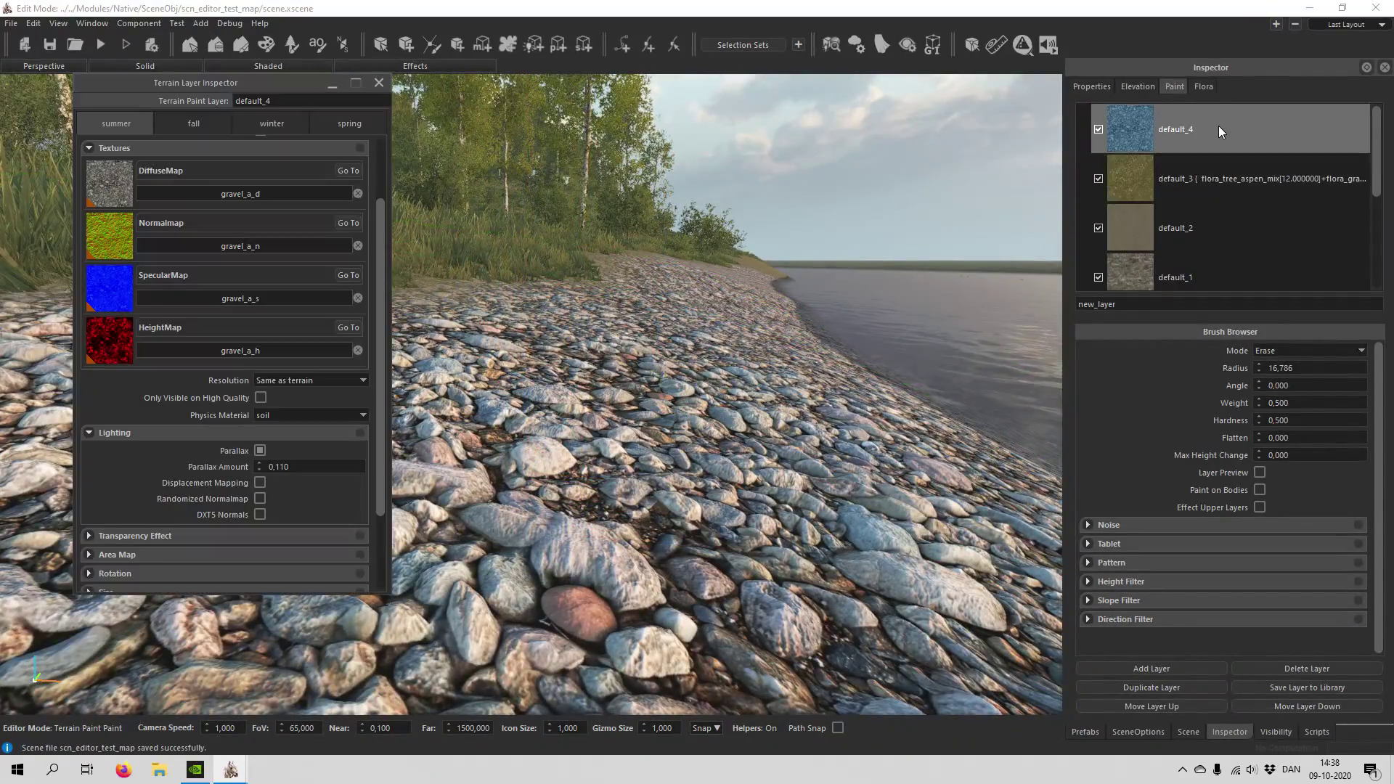
pyautogui.click(259, 464)
pyautogui.click(260, 463)
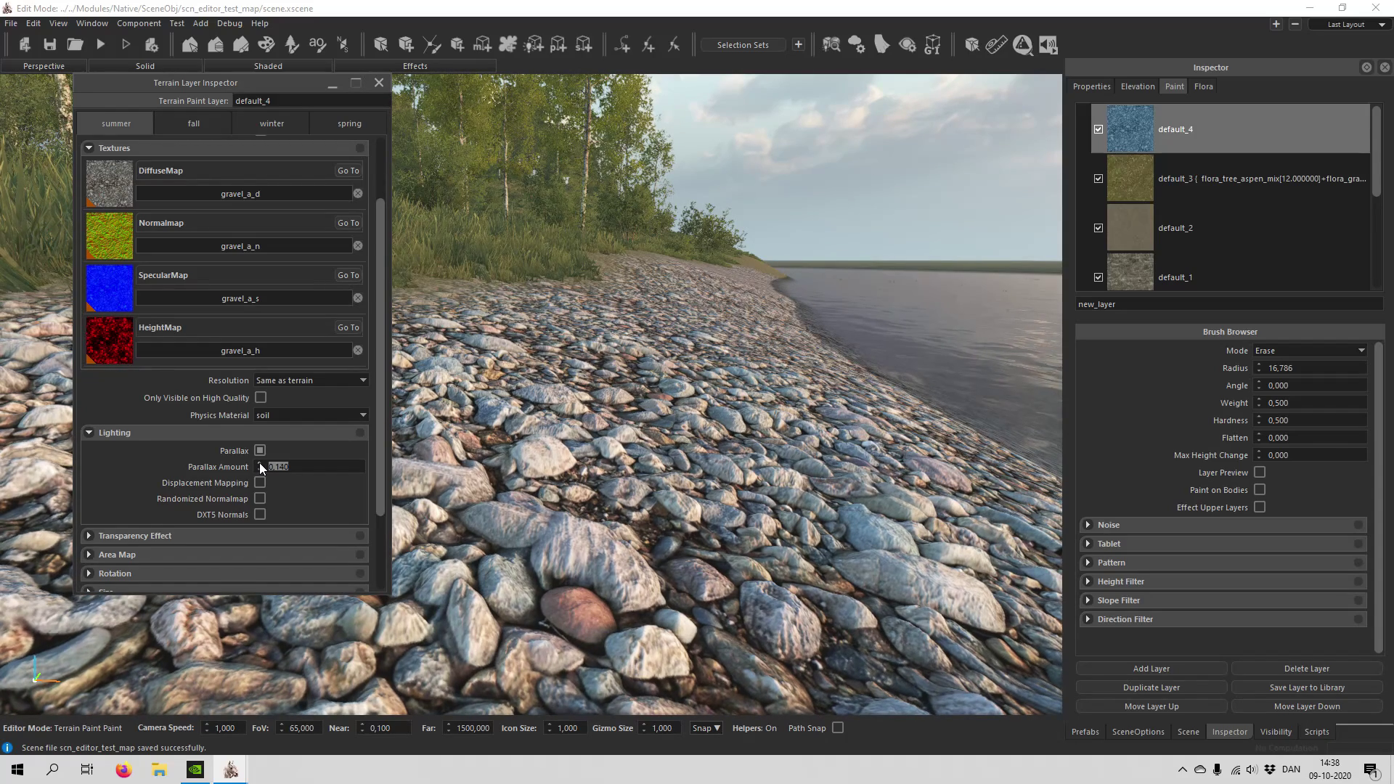
# Step: Raise the default_4 gravel layer's parallax amount to 0,200 and inspect the stones up close
pyautogui.click(259, 464)
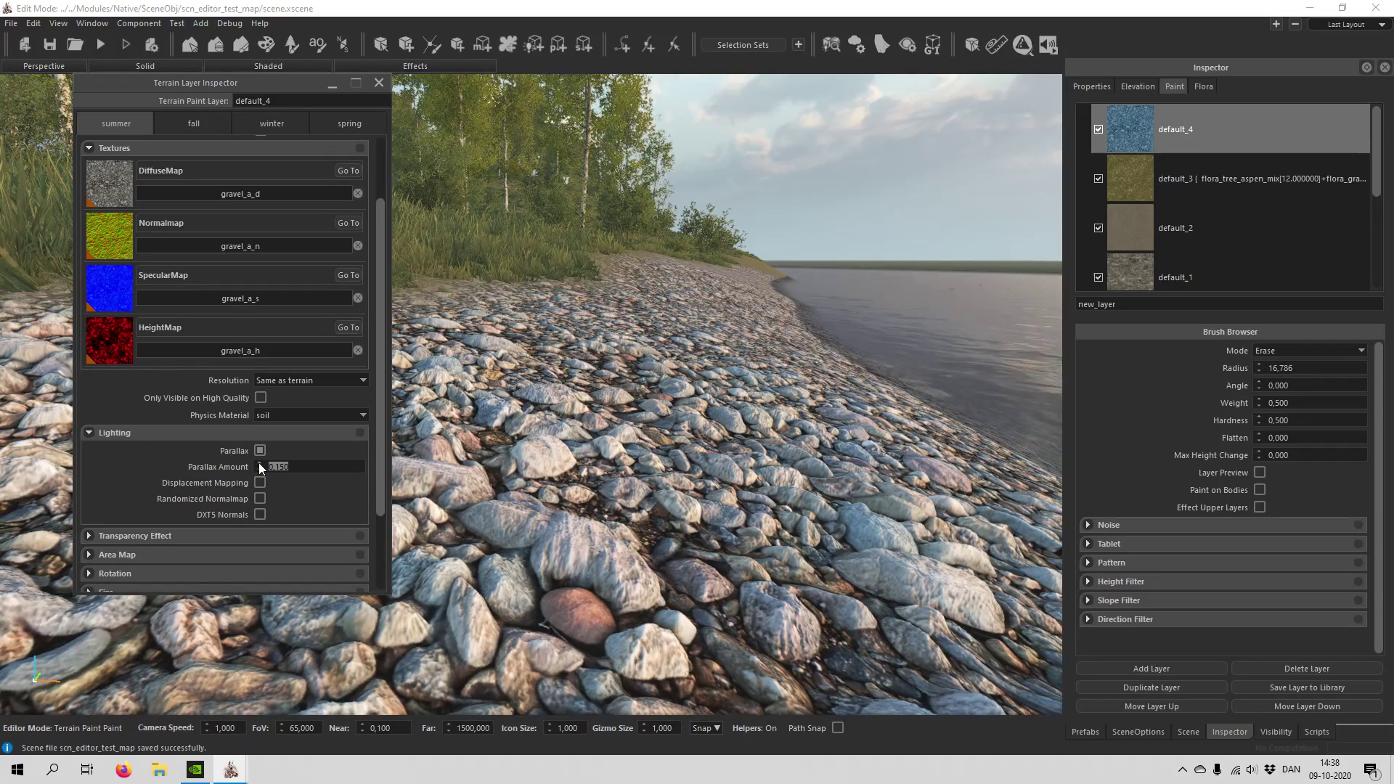
pyautogui.click(260, 464)
pyautogui.click(259, 464)
pyautogui.click(259, 464)
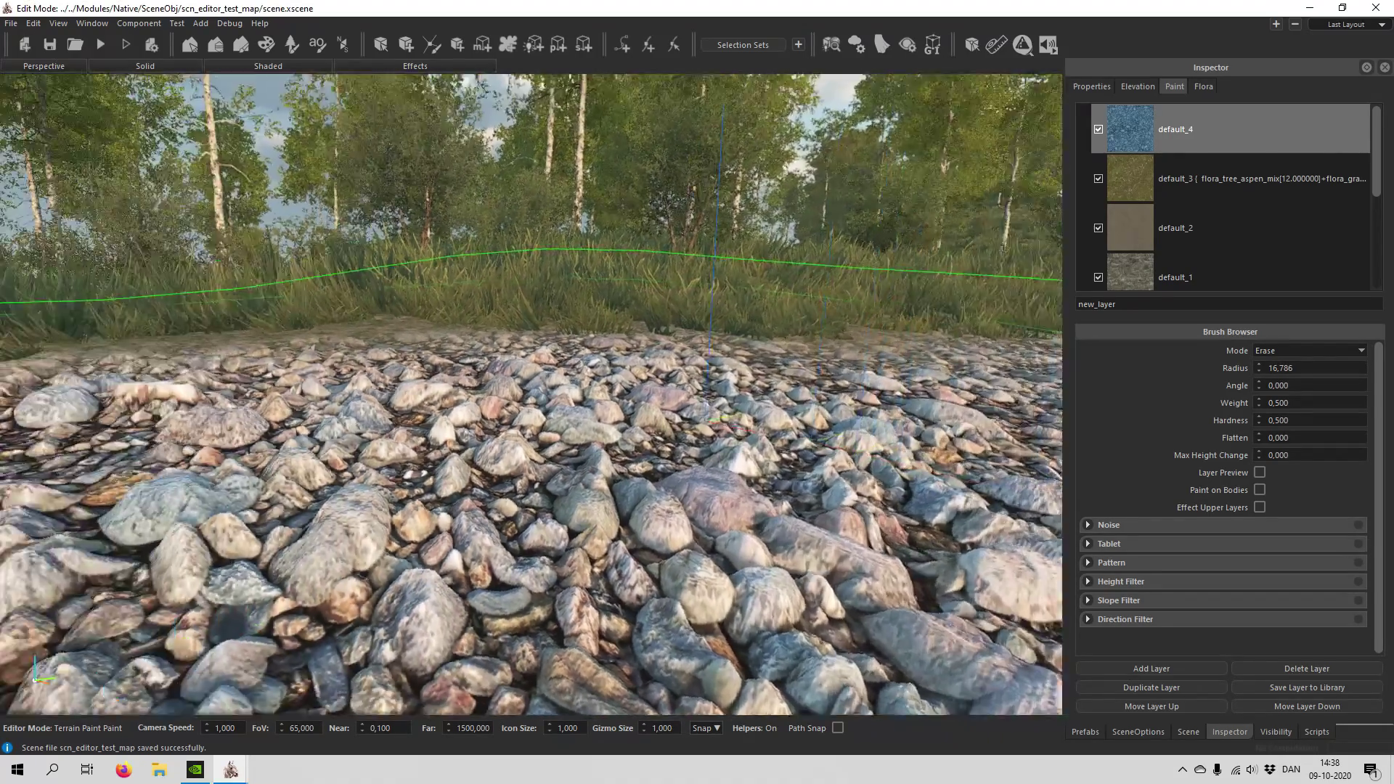
pyautogui.moveTo(708, 419); pyautogui.dragTo(702, 478, button='right')
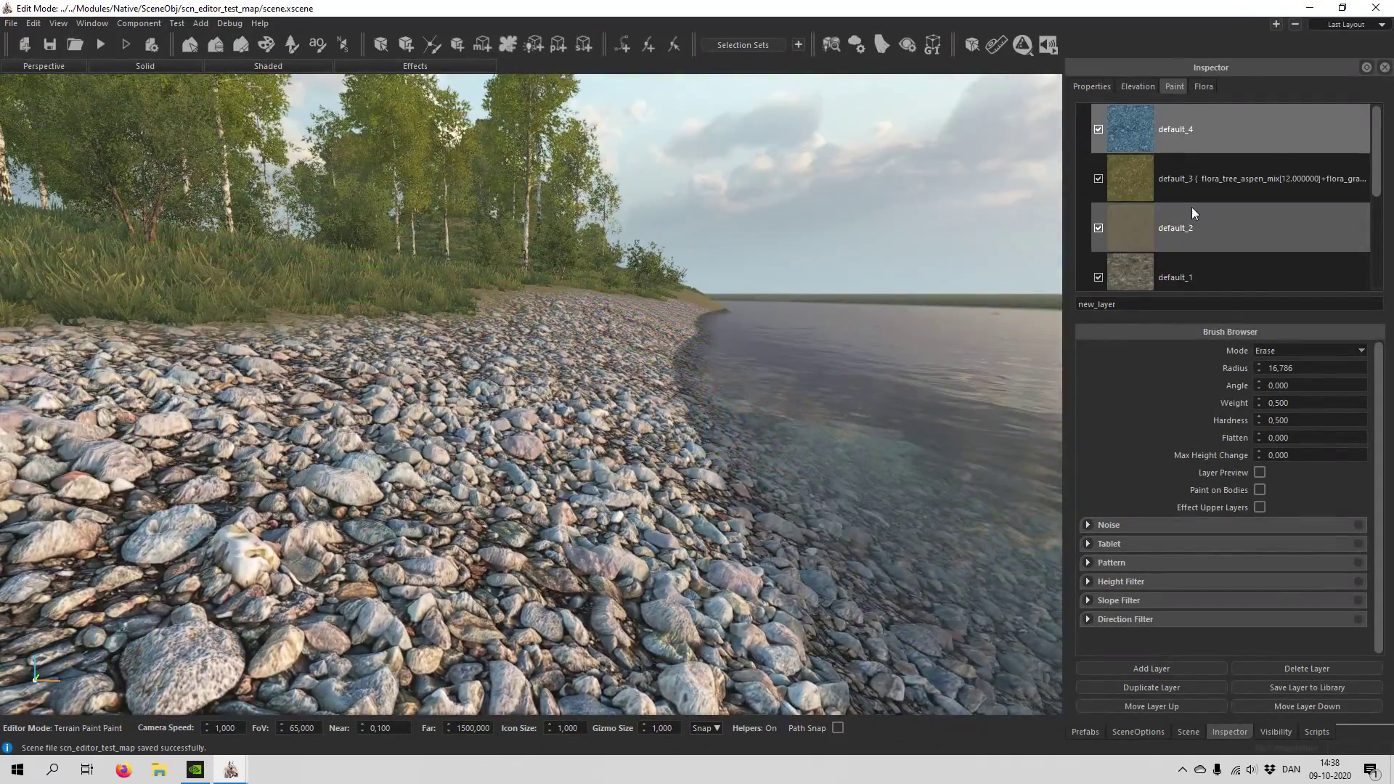
# Step: Reopen the default_4 layer's settings and lower its parallax amount
pyautogui.doubleClick(1223, 118)
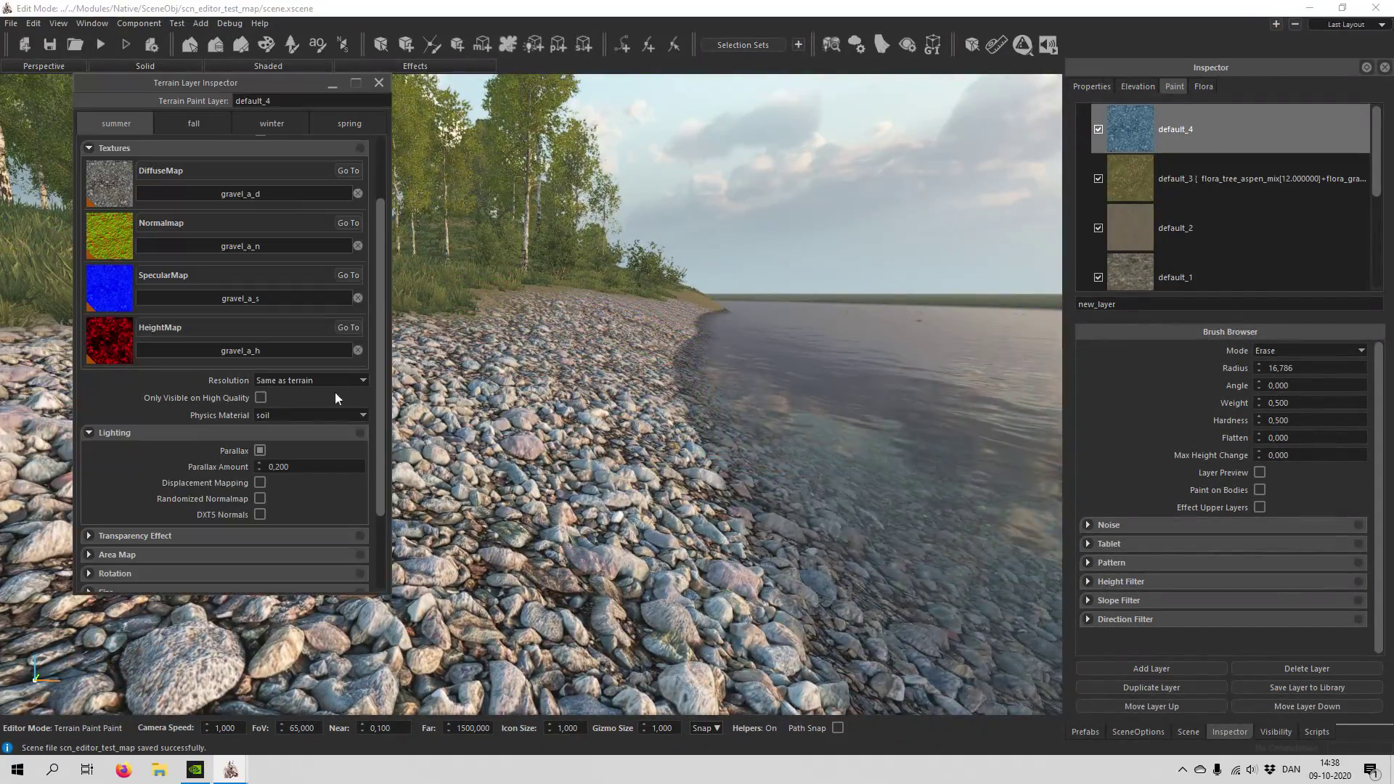
pyautogui.click(258, 471)
# Step: Examine the gravel shoreline and its transition into the forest floor from close up and from farther back
pyautogui.moveTo(559, 378)
pyautogui.mouseDown(button='right')
pyautogui.moveTo(548, 379)
pyautogui.moveTo(549, 443)
pyautogui.moveTo(508, 392)
pyautogui.moveTo(469, 389)
pyautogui.moveTo(498, 403)
pyautogui.moveTo(603, 344)
pyautogui.moveTo(574, 439)
pyautogui.moveTo(589, 476)
pyautogui.moveTo(568, 486)
pyautogui.moveTo(501, 464)
pyautogui.mouseUp(button='right')
pyautogui.press('s')
pyautogui.press('w')
pyautogui.press('s')
pyautogui.press('w')
pyautogui.press('s')
pyautogui.press('s')
pyautogui.press('w')
pyautogui.press('s')
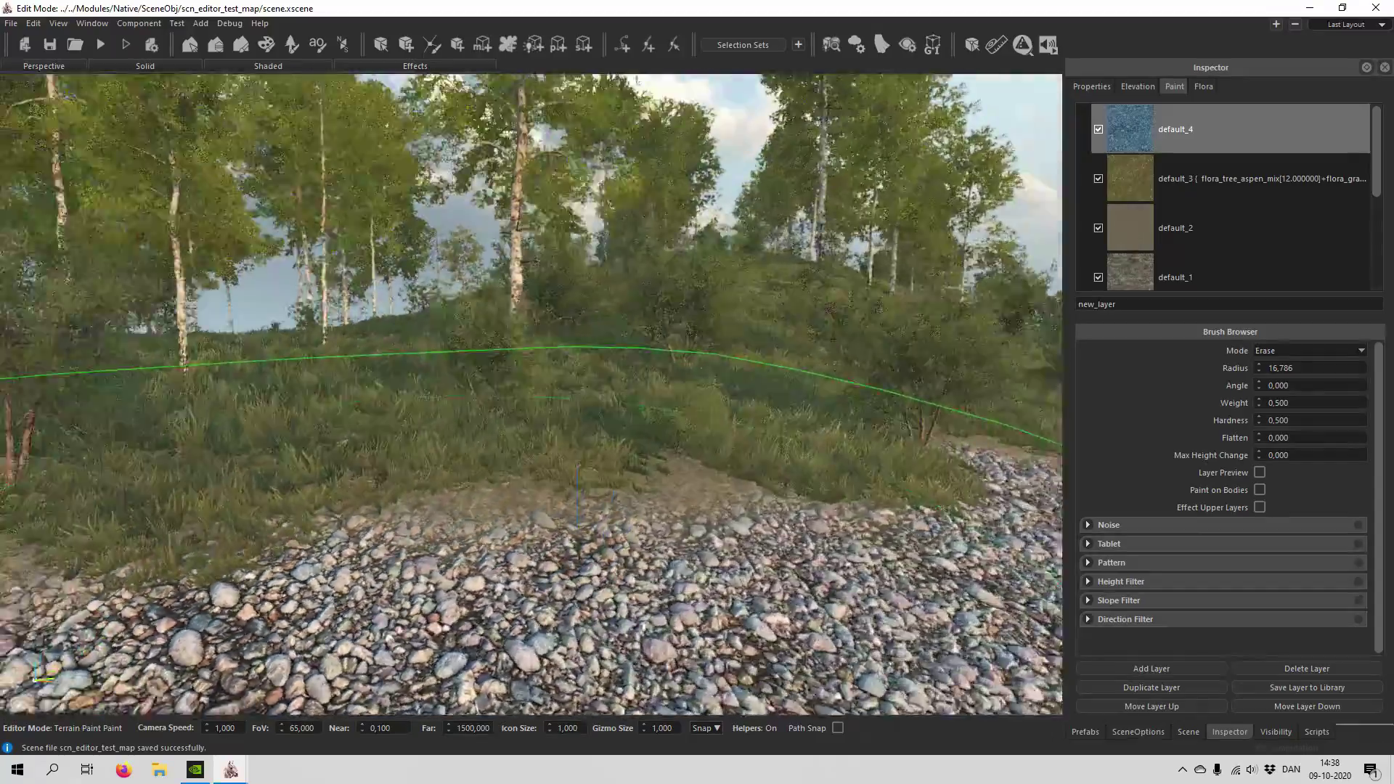
pyautogui.moveTo(578, 520)
pyautogui.mouseDown(button='right')
pyautogui.moveTo(497, 512)
pyautogui.moveTo(559, 552)
pyautogui.moveTo(581, 520)
pyautogui.mouseUp(button='right')
pyautogui.press('s')
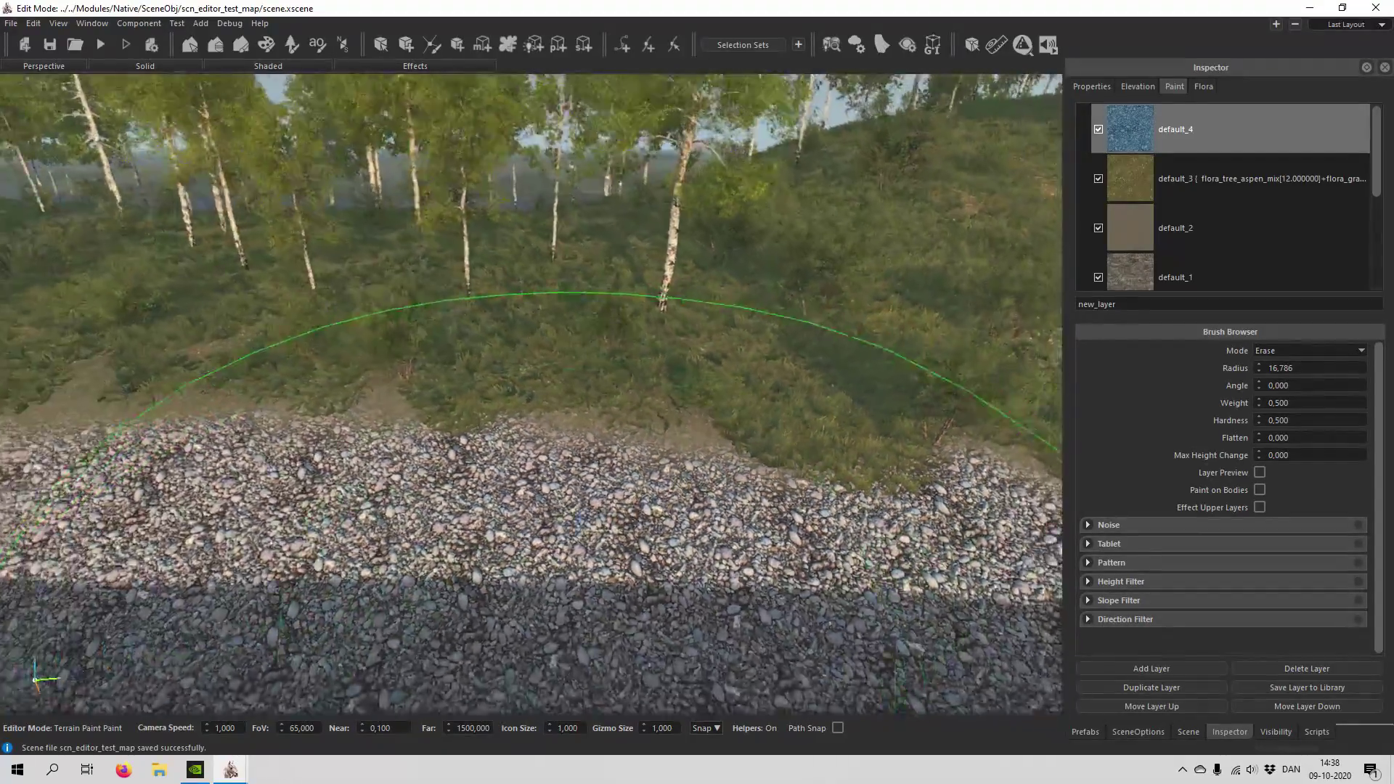